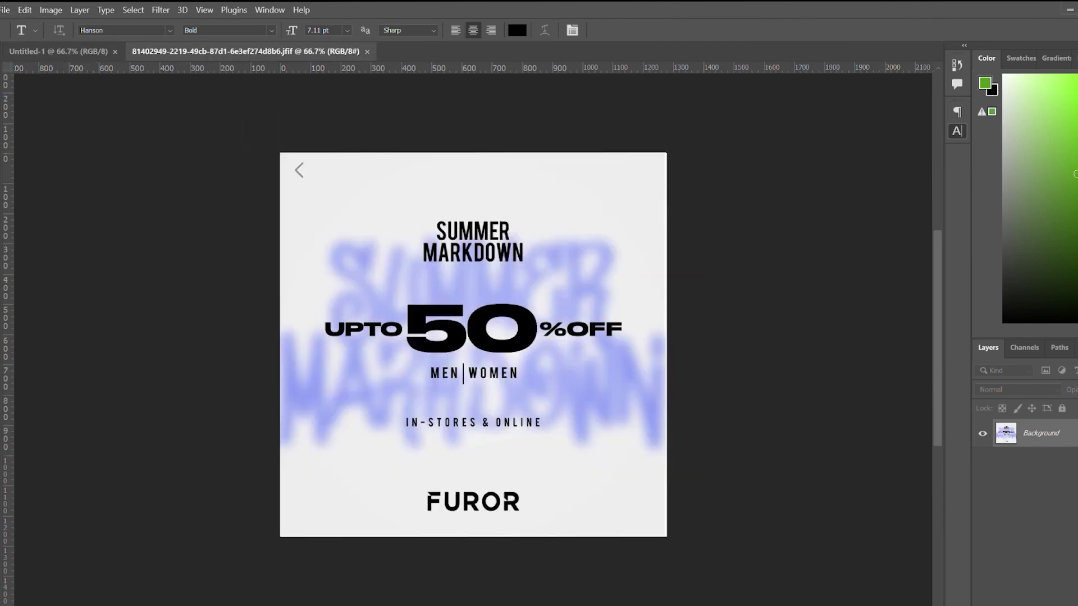
Unlock the background layer and cover the whole canvas with a white-filled rectangle about 1337 by 1397 px.
left_click(1077, 434)
left_click(1077, 505)
left_click(2, 378)
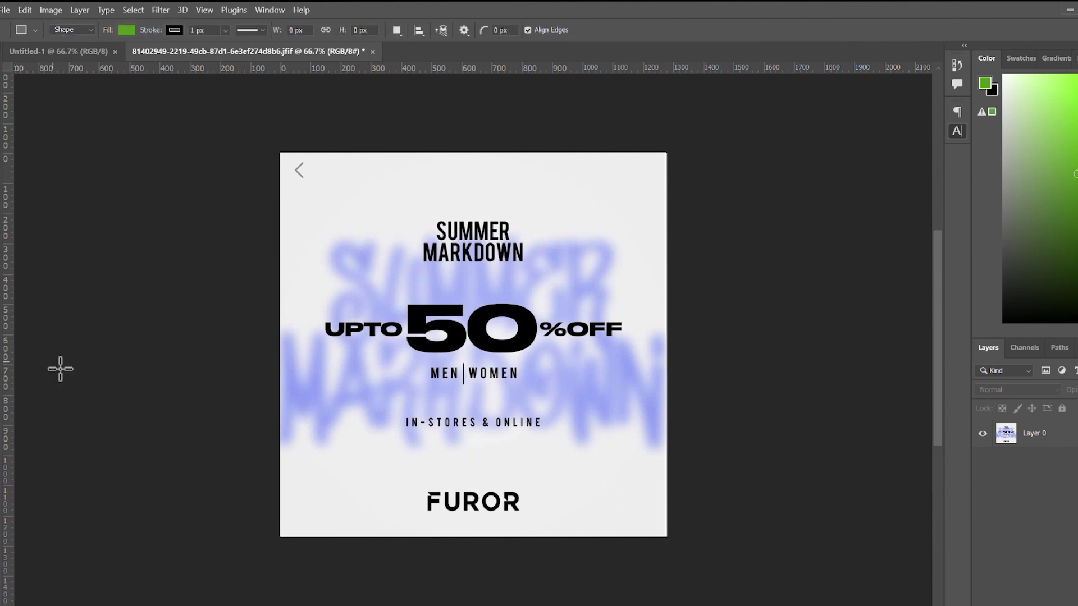
left_click_drag(271, 131, 675, 489)
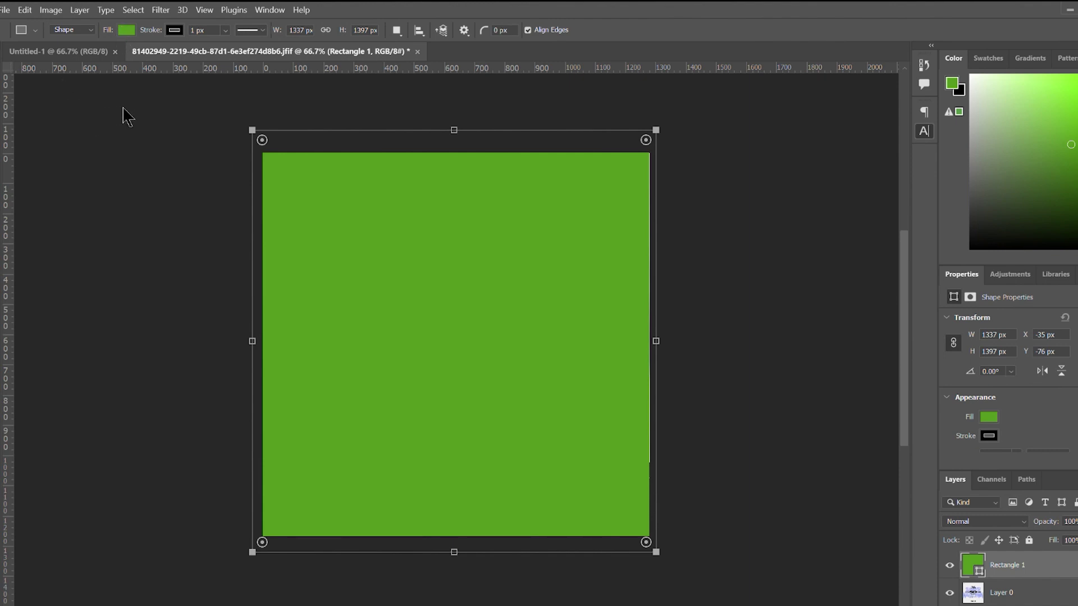
left_click(124, 117)
left_click(812, 292)
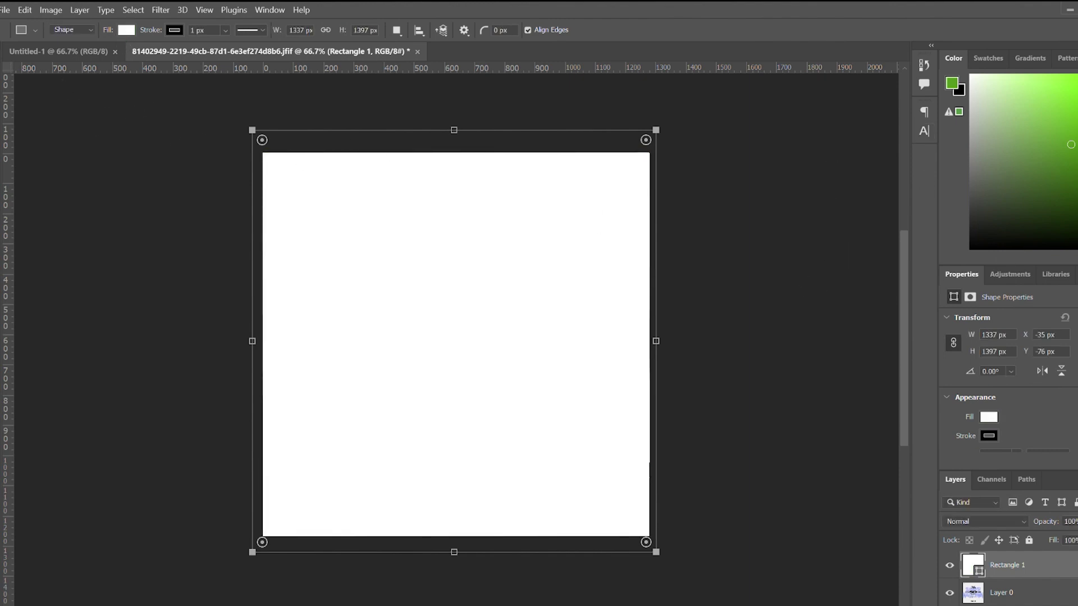
Place the white rectangle beneath the poster layer and shrink the poster to about half size in the canvas's upper-right corner.
left_click_drag(1064, 393, 1070, 356)
key("ctrl+t")
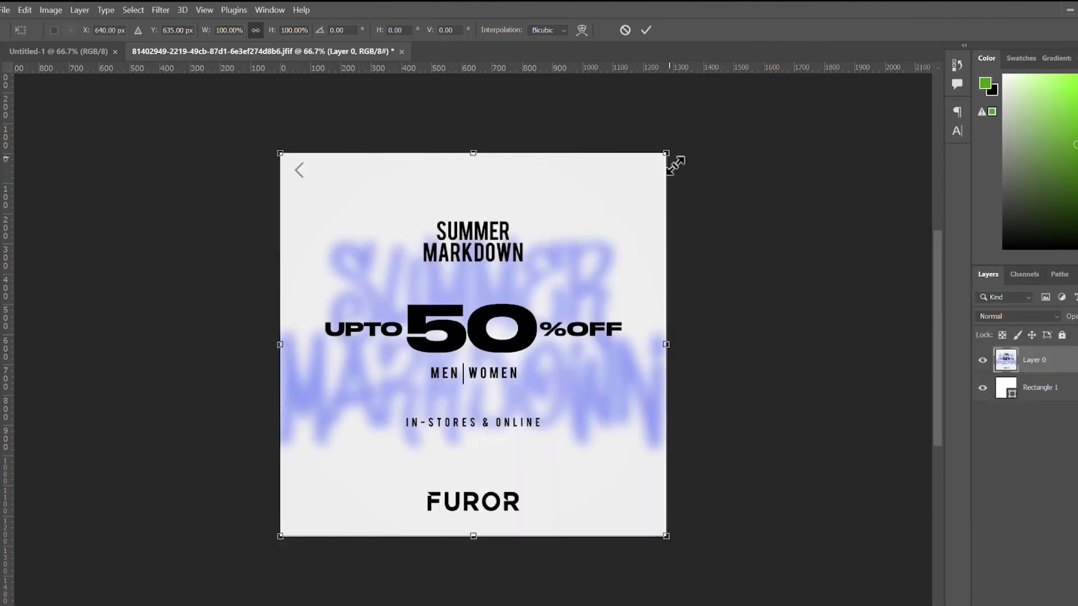
left_click_drag(667, 154, 467, 353)
left_click_drag(404, 420, 597, 228)
left_click(1070, 433)
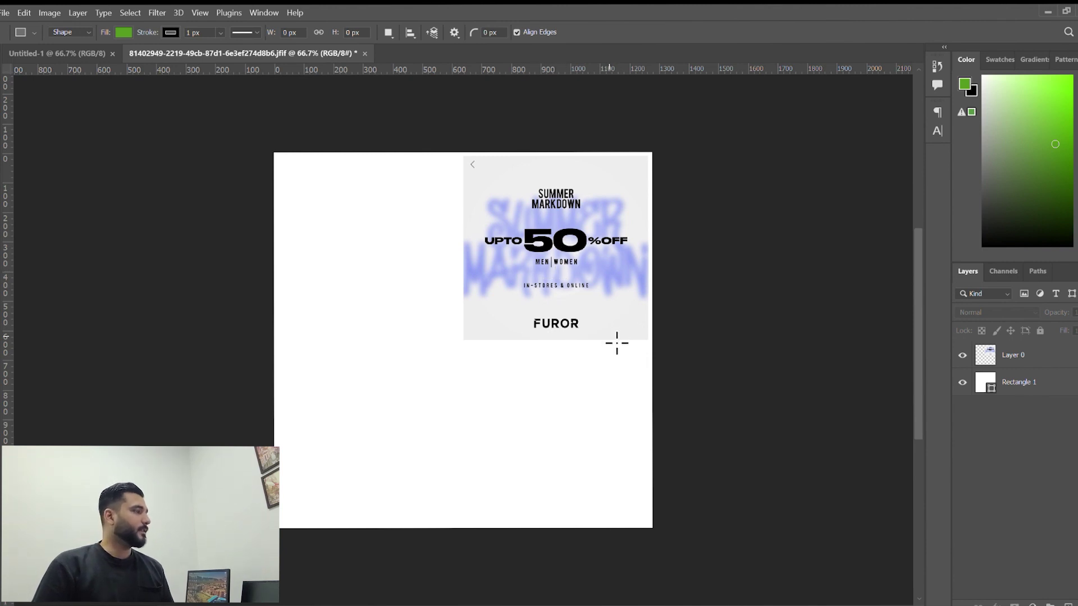
Add the text "50" in Hanson Bold at 50 pt on the blank lower-left part of the canvas.
key("t")
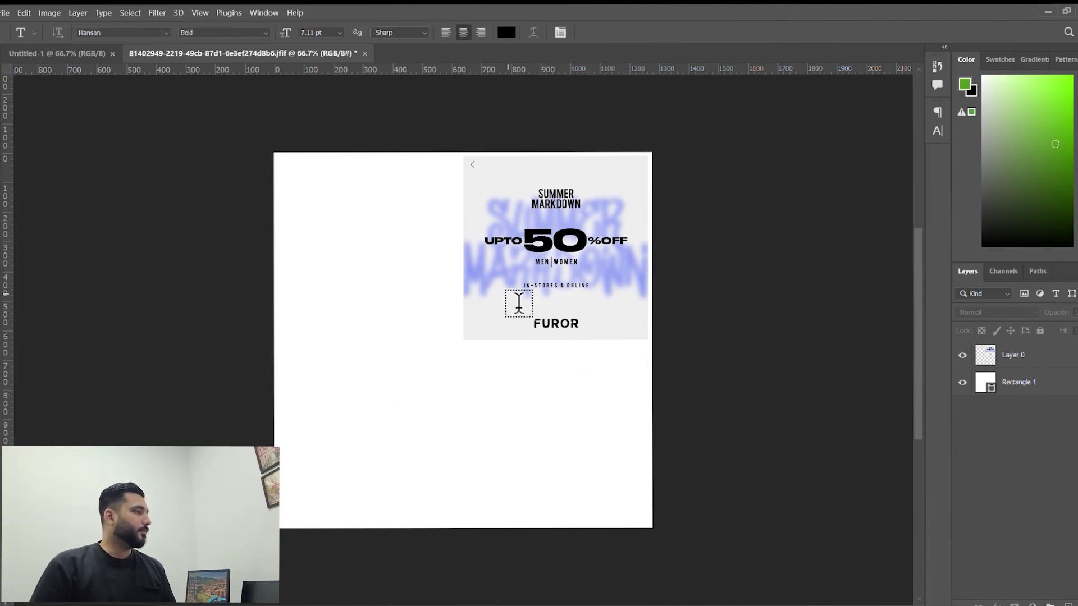
left_click(347, 427)
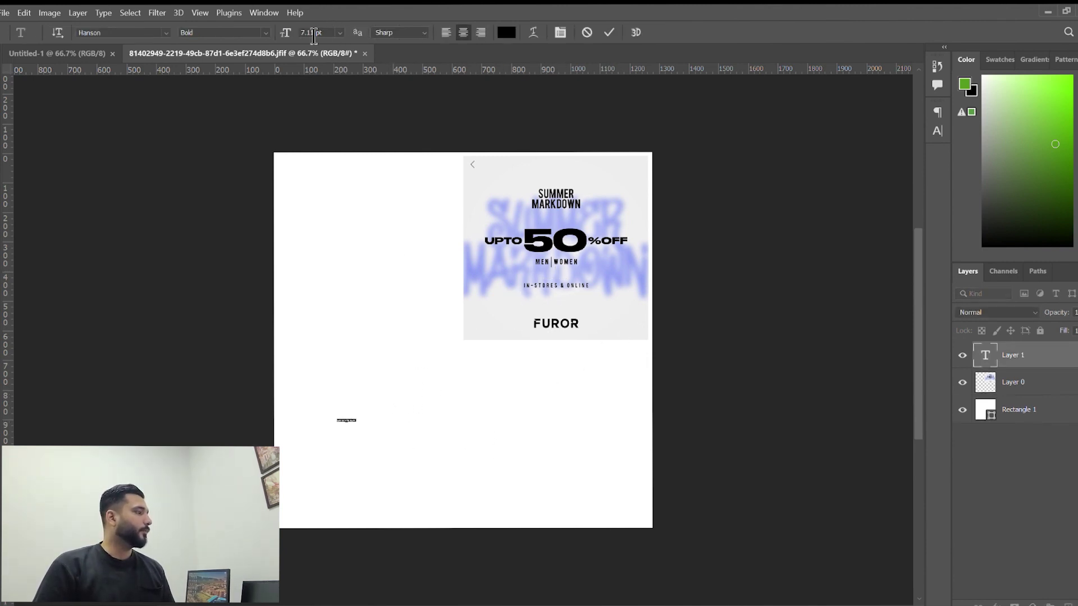
left_click_drag(293, 39, 322, 40)
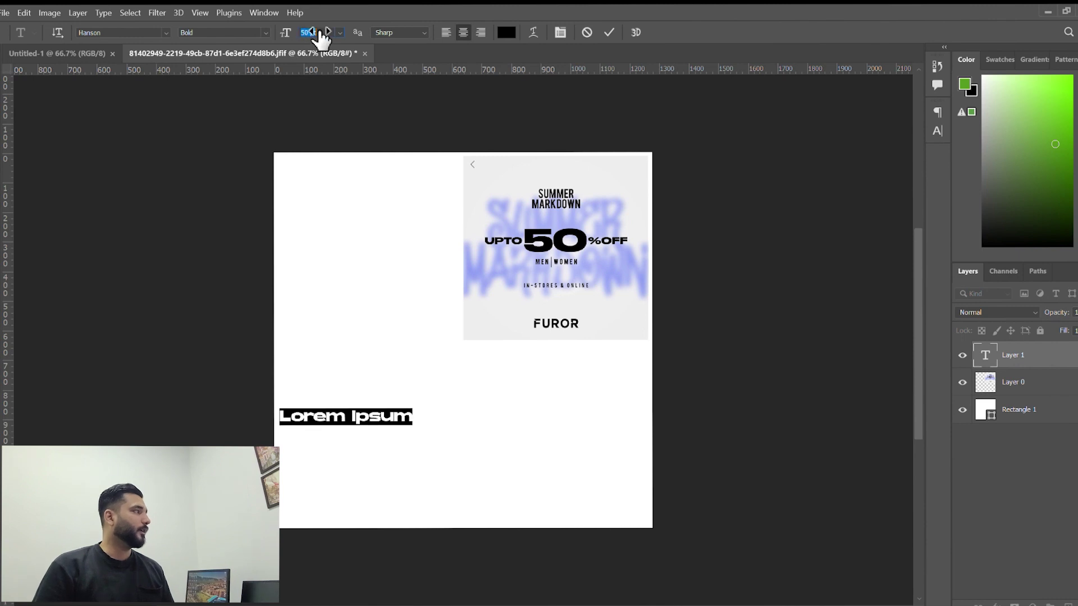
left_click(370, 424)
key("ctrl+a")
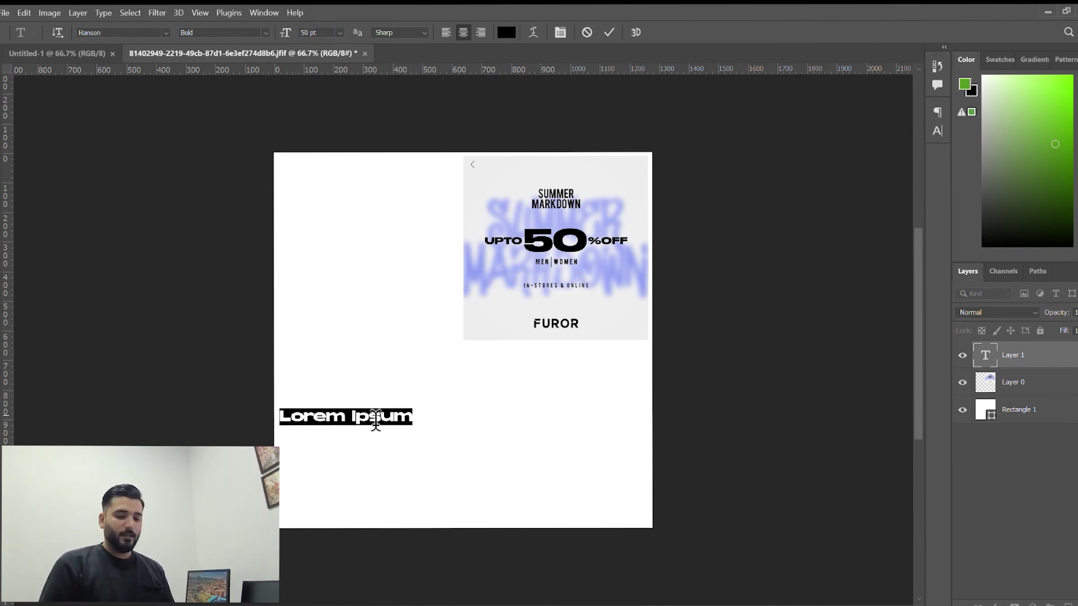
type("50")
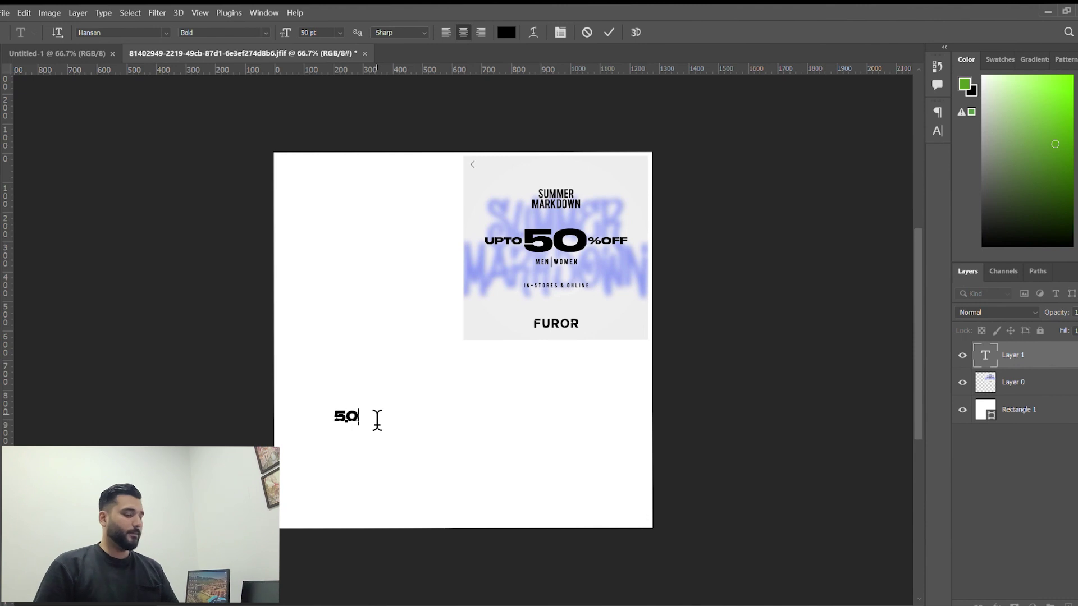
key("ctrl+Return")
Enlarge the "50" text to about 337% and centre it horizontally on the canvas below the reference poster.
key("ctrl+t")
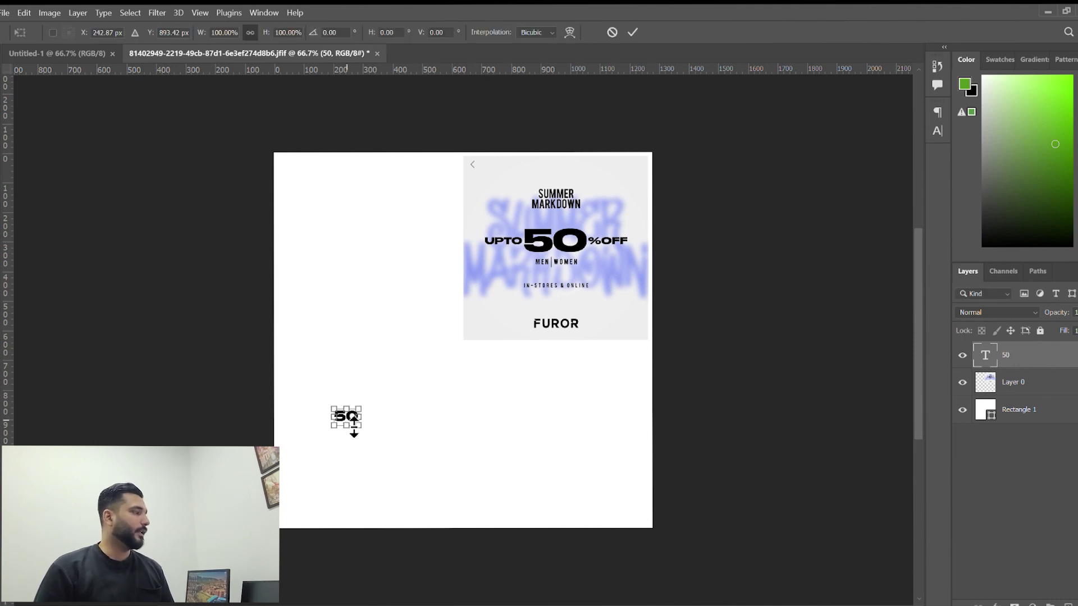
left_click_drag(364, 424, 480, 393)
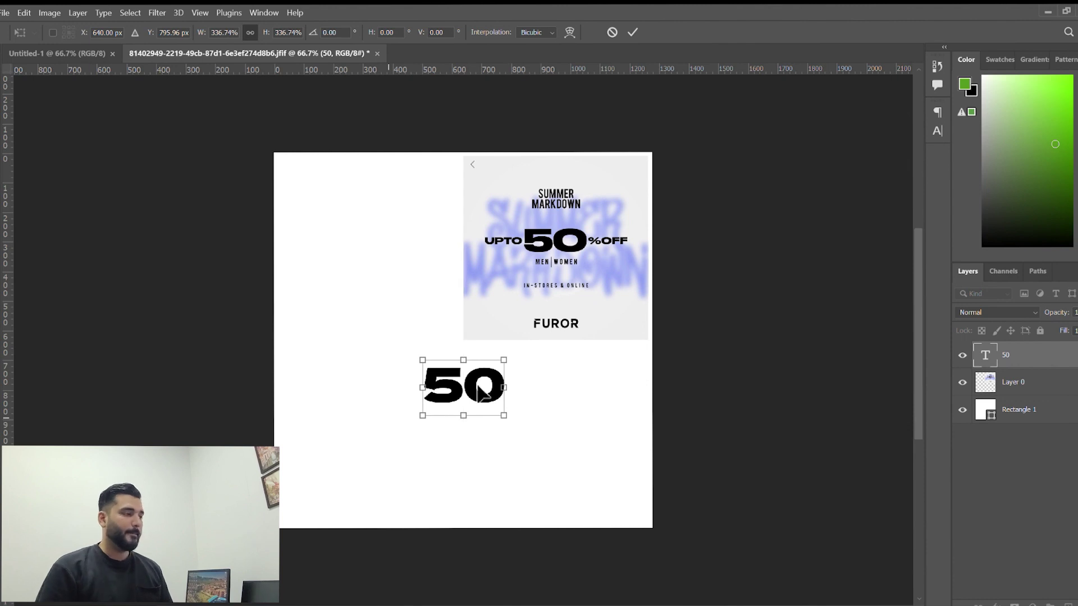
key("Return")
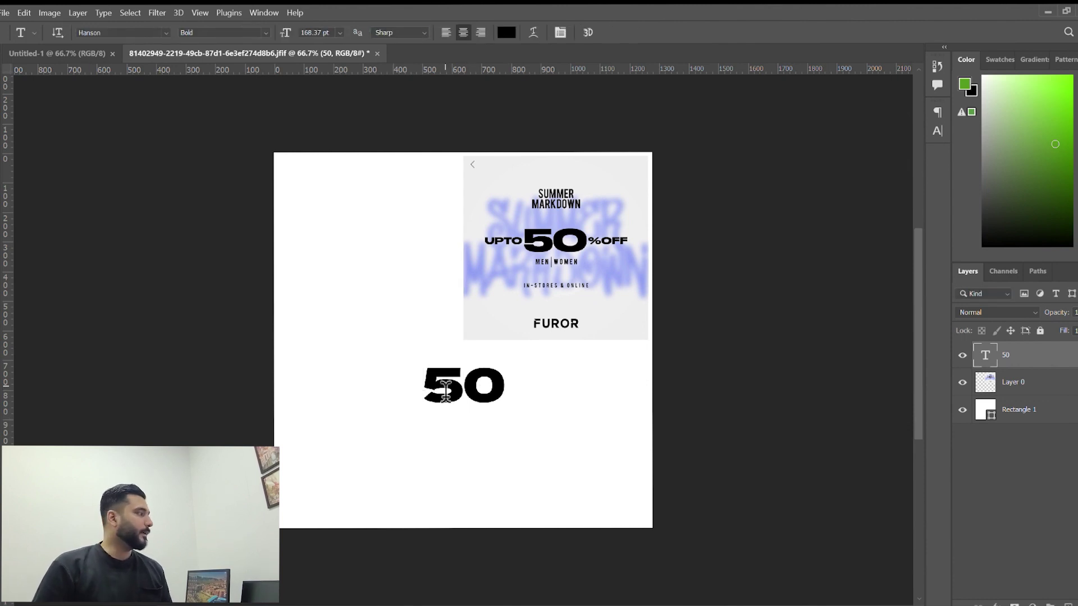
Add a separate text layer reading "UPTO" at 50 pt in the blank area beside the reference poster.
left_click(332, 307)
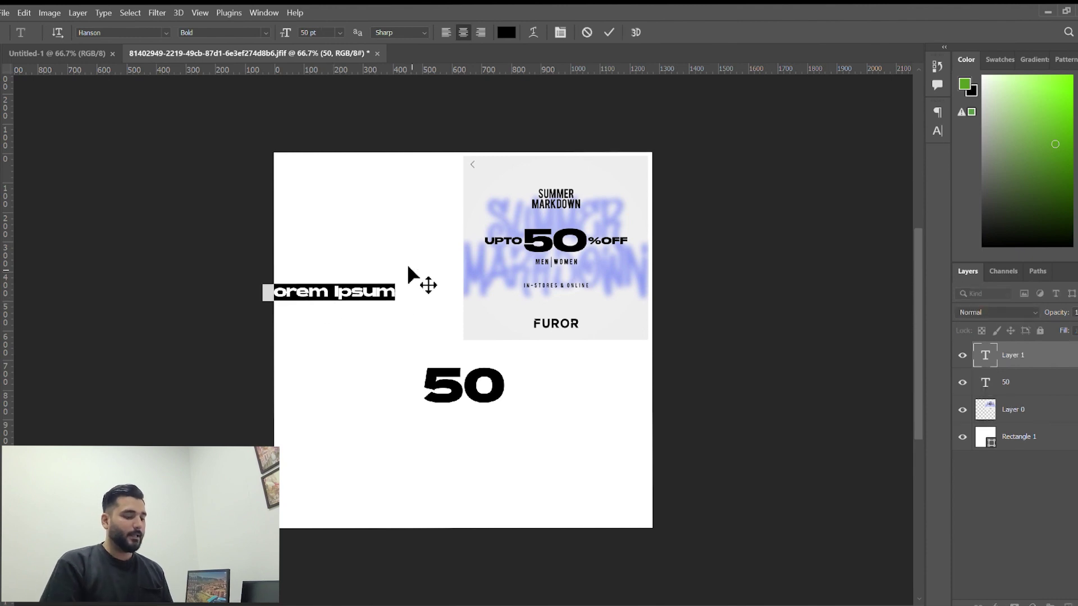
type("uop")
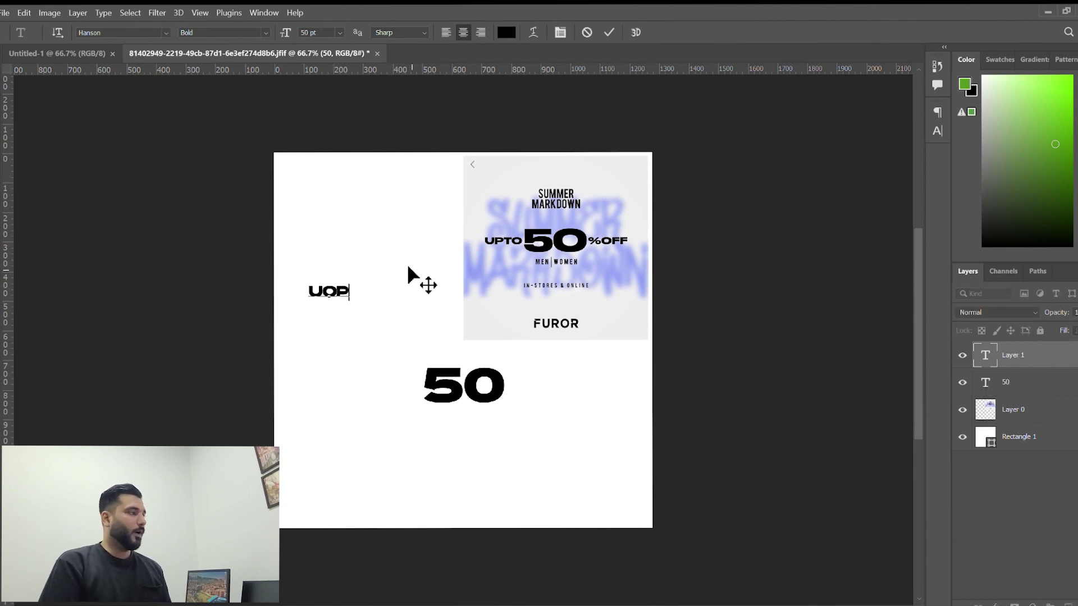
key("BackSpace")
key("BackSpace")
type("pto")
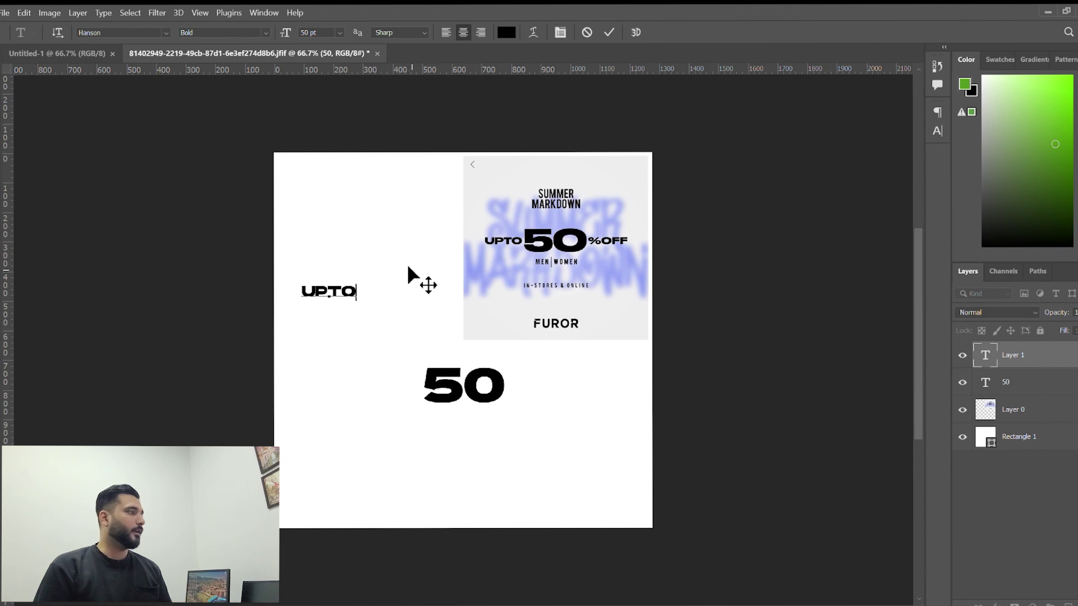
key("ctrl+Return")
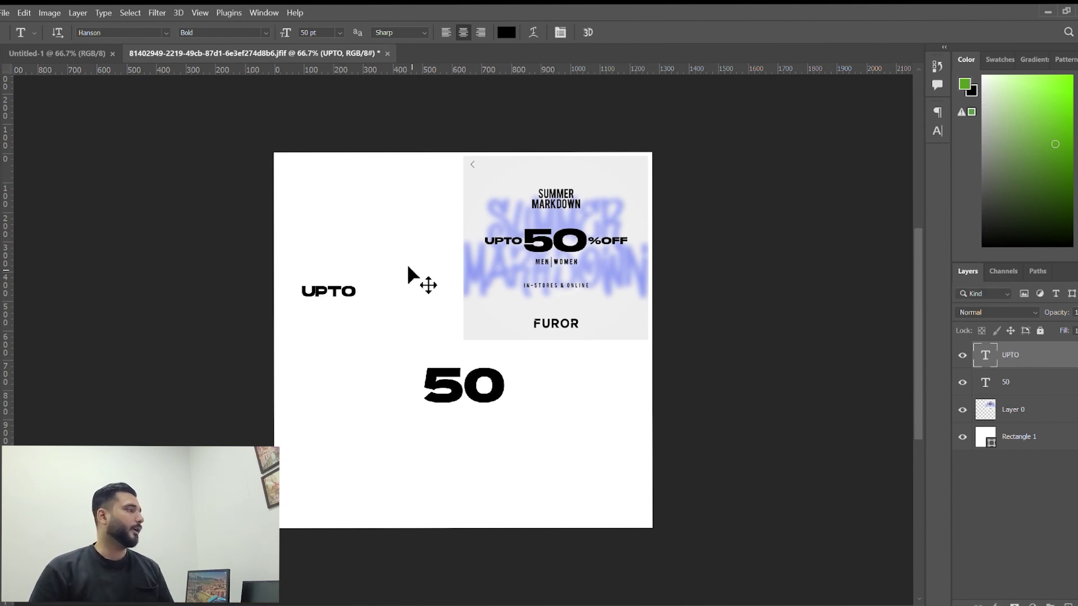
Scale the "UPTO" text to about 138% and place it just left of the "50" on its baseline.
key("ctrl+t")
left_click_drag(362, 298, 399, 393)
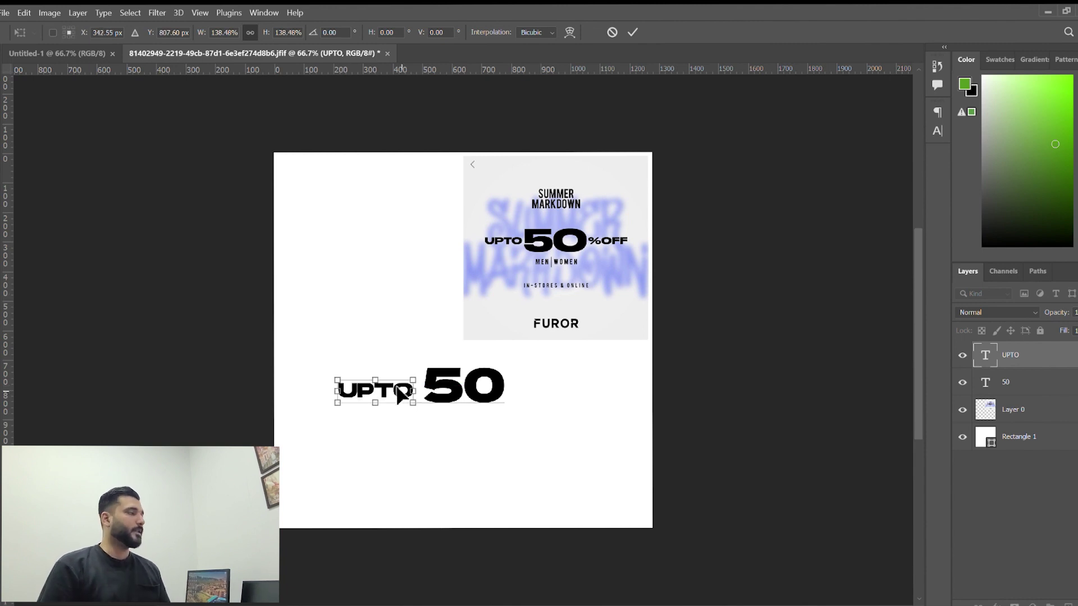
key("Return")
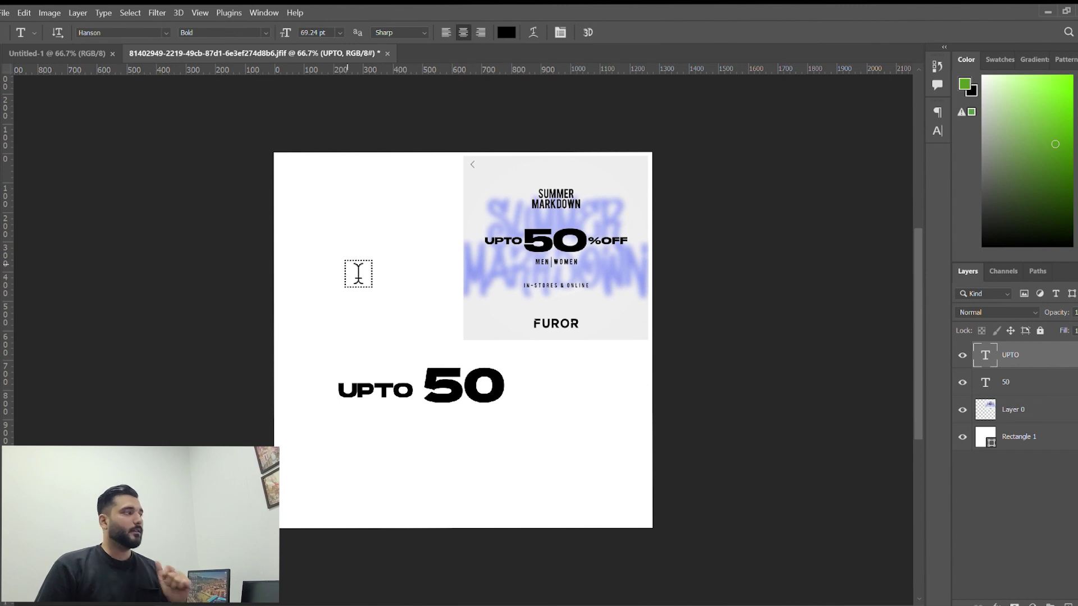
Add another text layer reading "%OFF" at 50 pt in the blank area left of the reference poster.
left_click(348, 265)
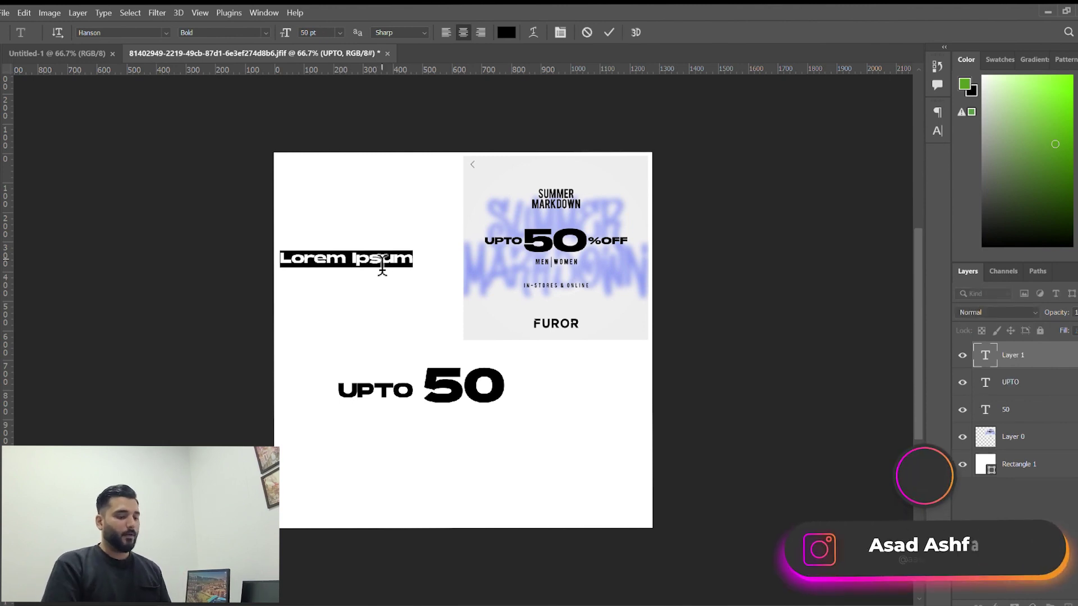
type("&")
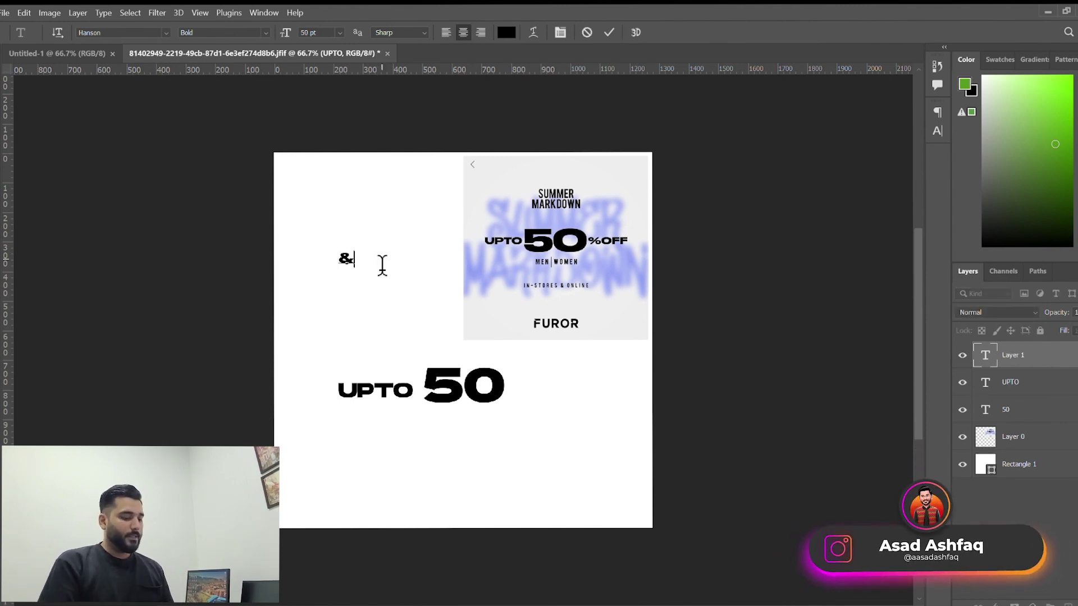
type("%")
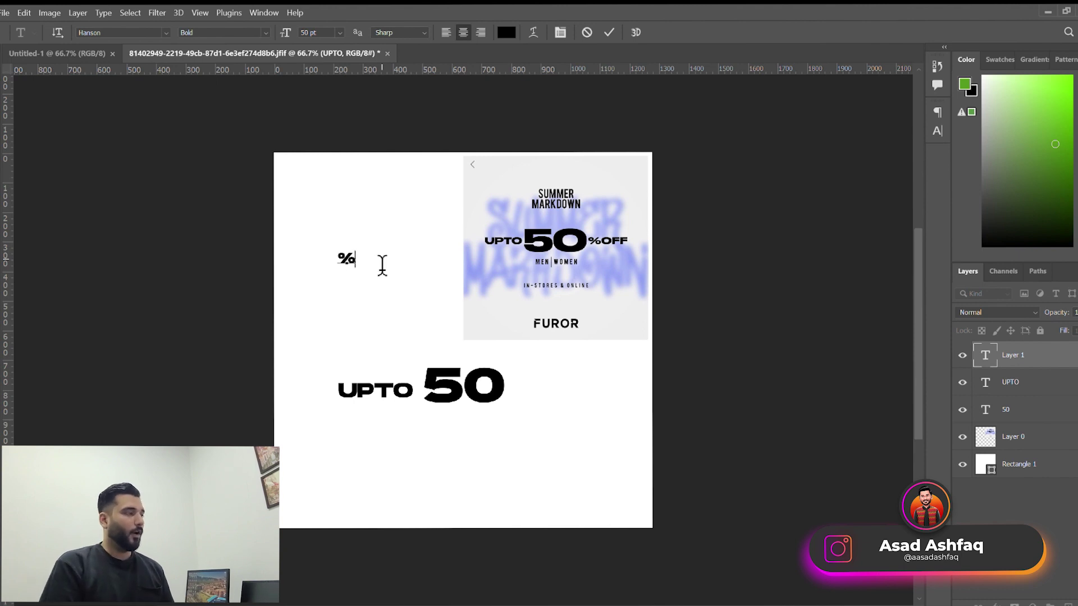
type("OFF")
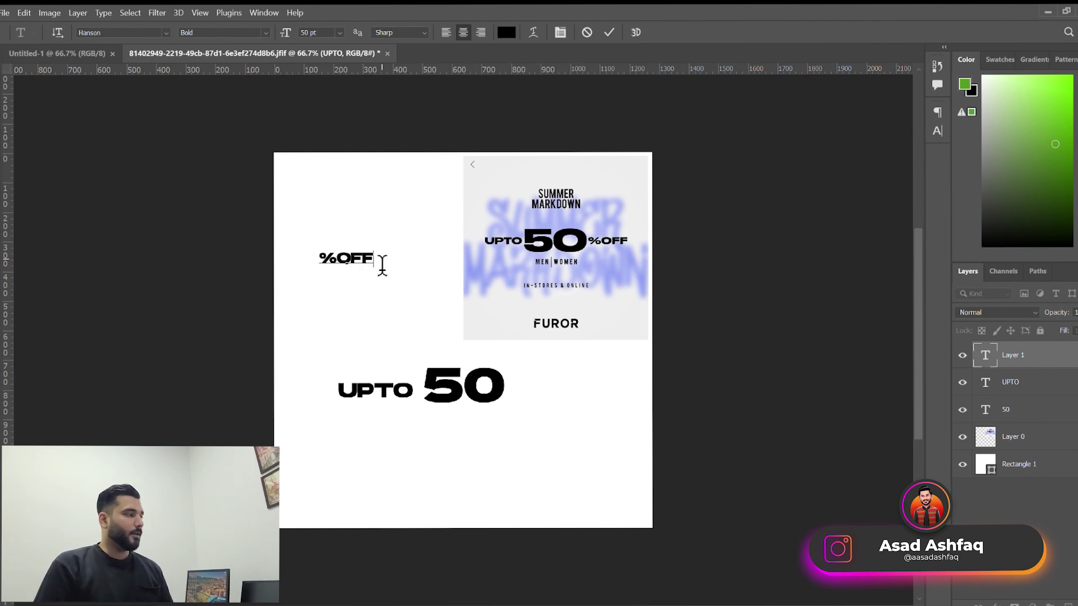
key("ctrl+Return")
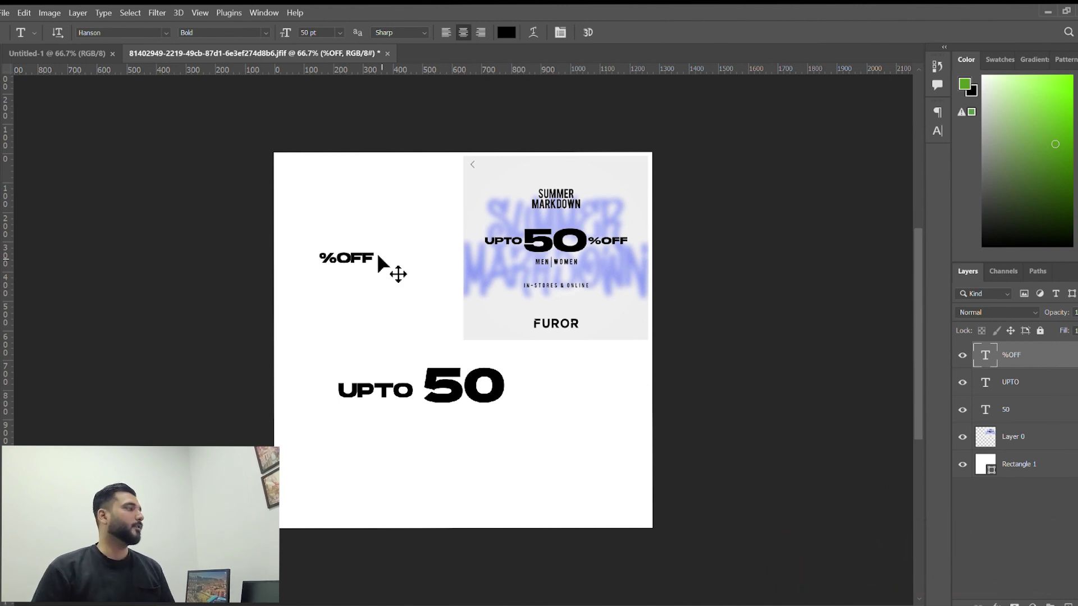
Enlarge the "%OFF" text to about 80 pt and place it to the right of the "50".
key("ctrl+t")
left_click_drag(389, 266, 578, 393)
key("Return")
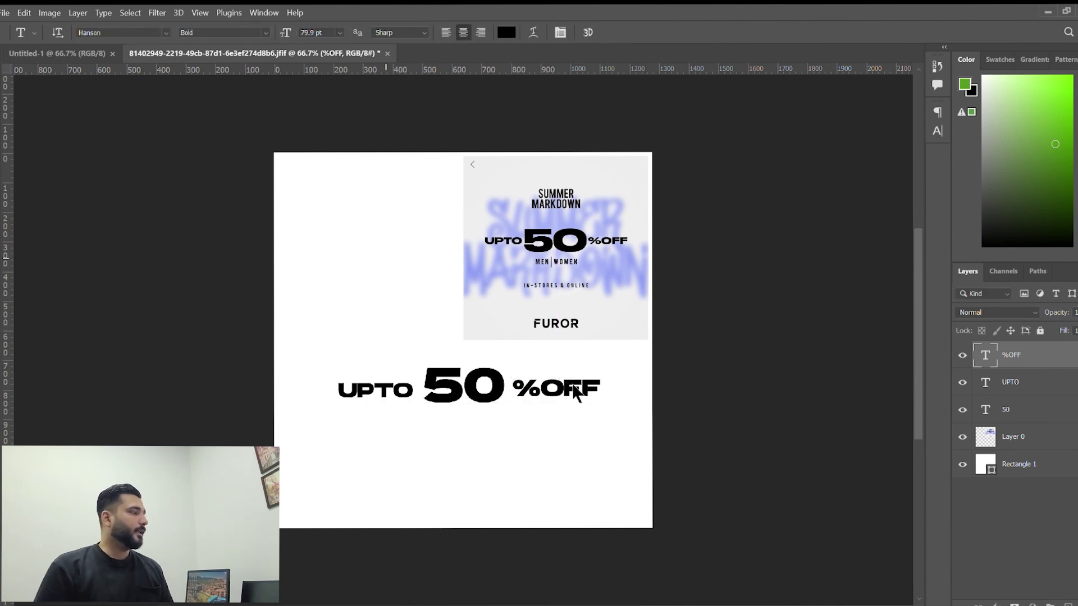
Match the "%OFF" text to the "UPTO" text by setting its font size to 69.24 pt.
left_click(374, 393)
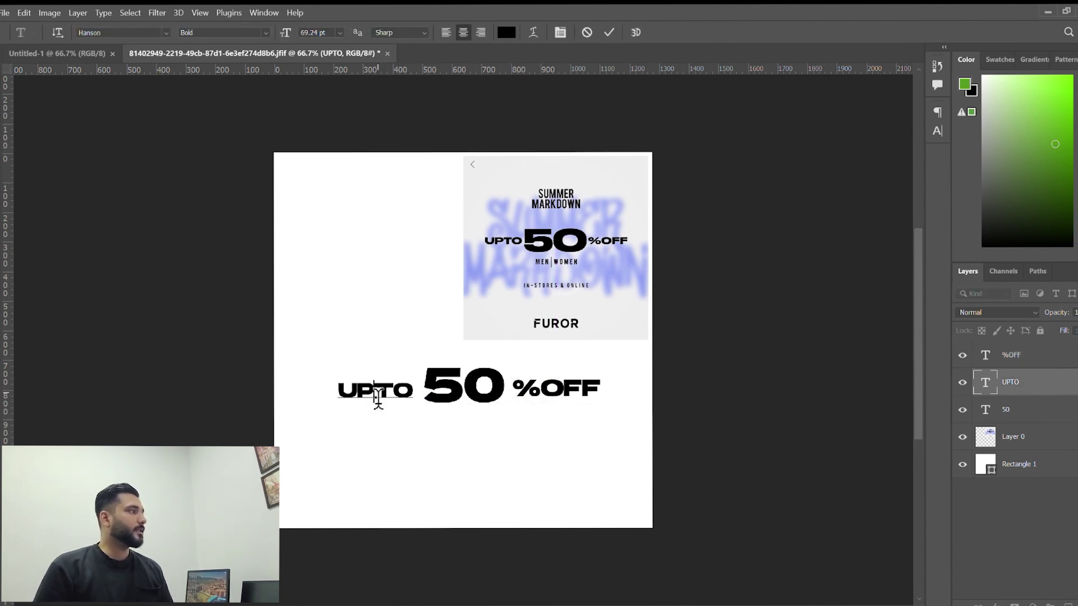
left_click(329, 33)
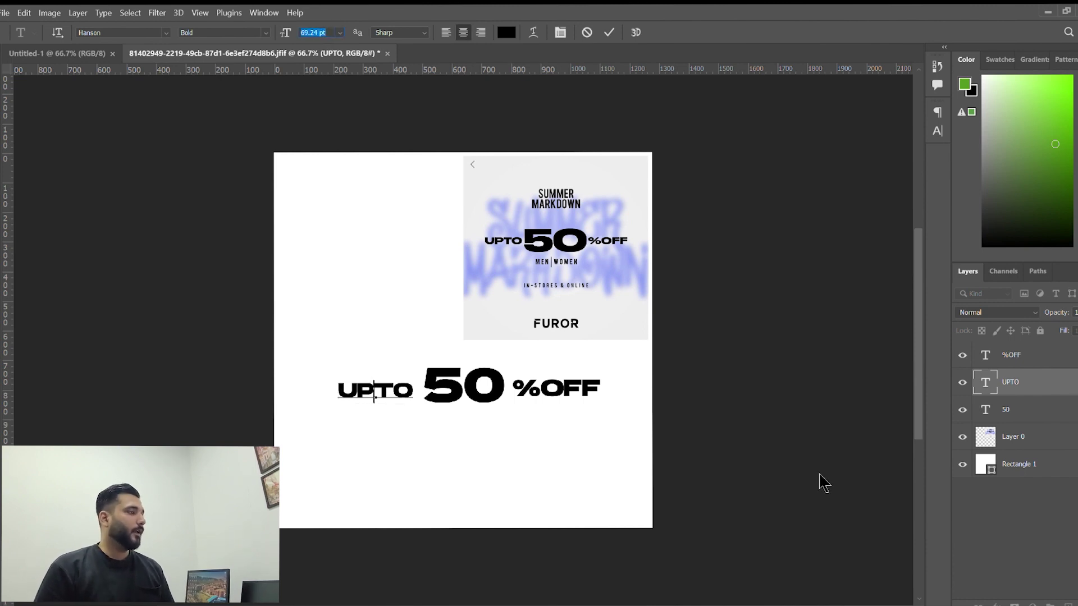
left_click(558, 390)
key("ctrl+a")
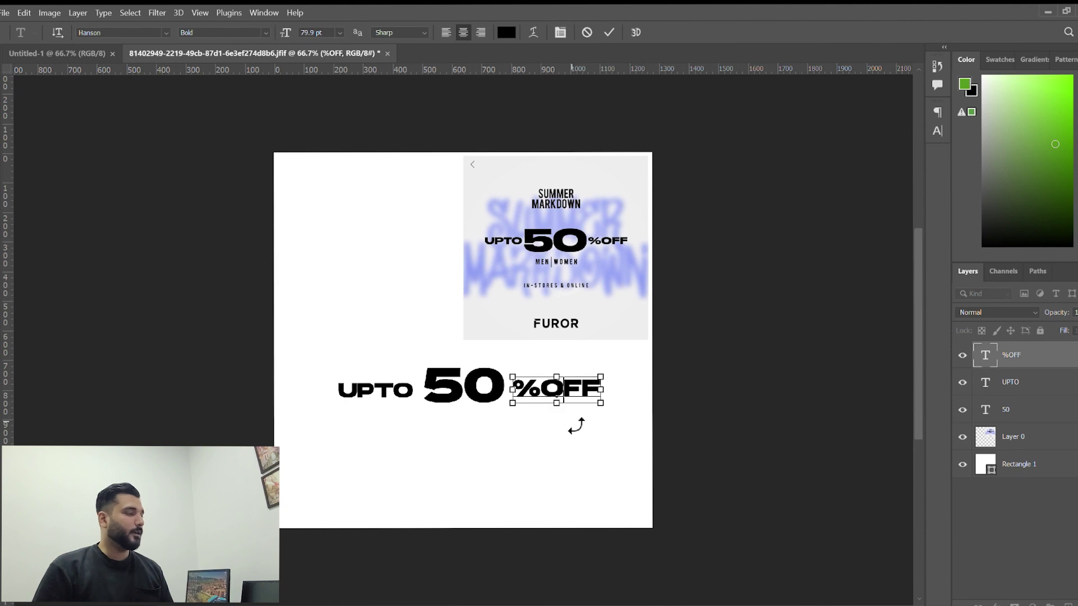
left_click(324, 34)
type("69.24")
key("Return")
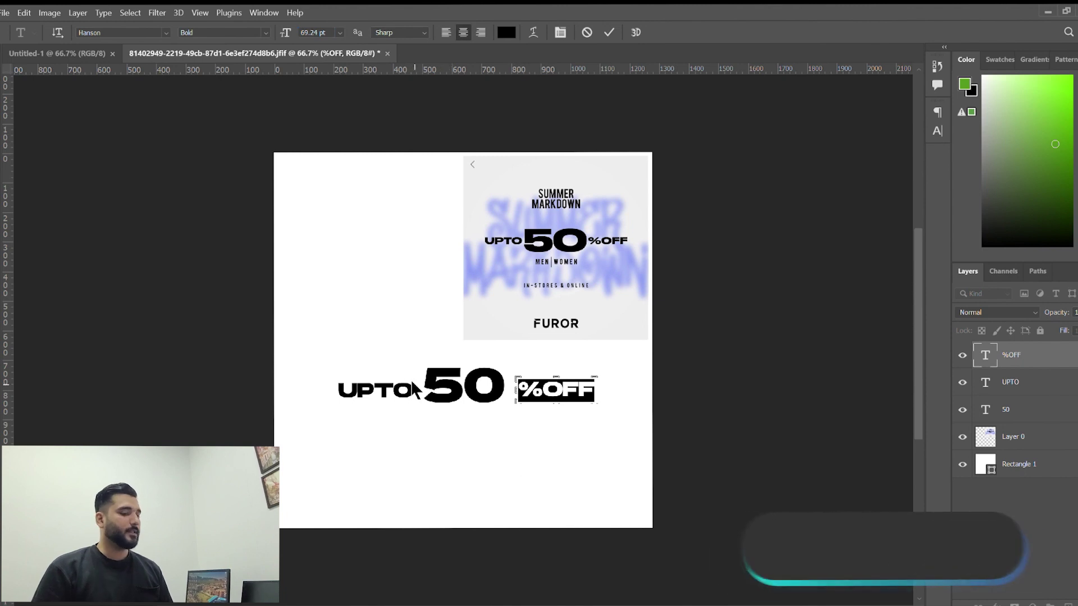
left_click(538, 399)
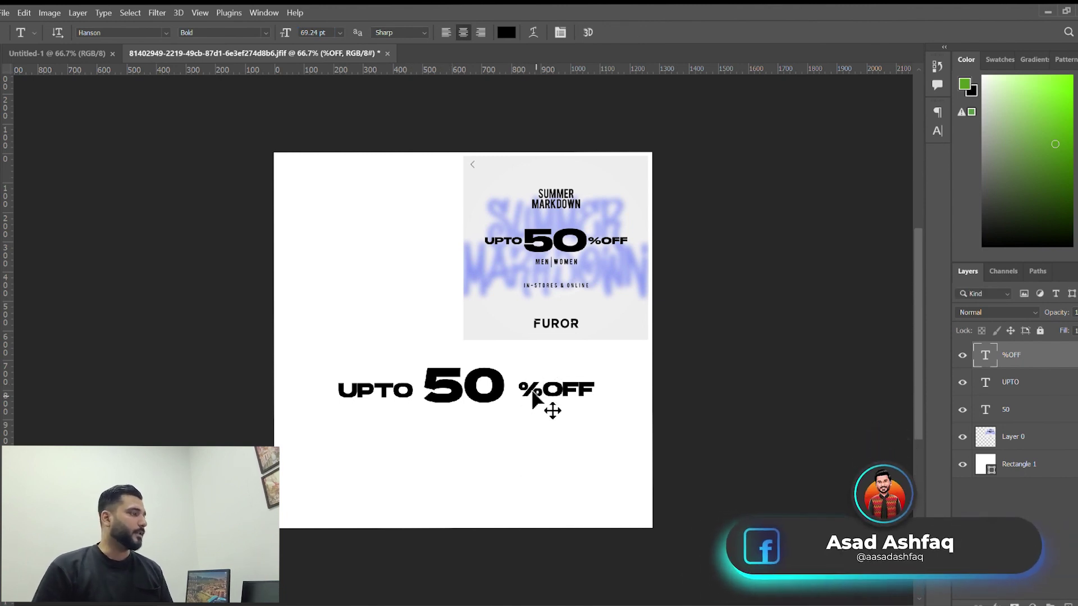
Move the "%OFF" text close against the right edge of the "50", level with "UPTO".
key("ctrl+t")
left_click_drag(358, 388, 536, 394)
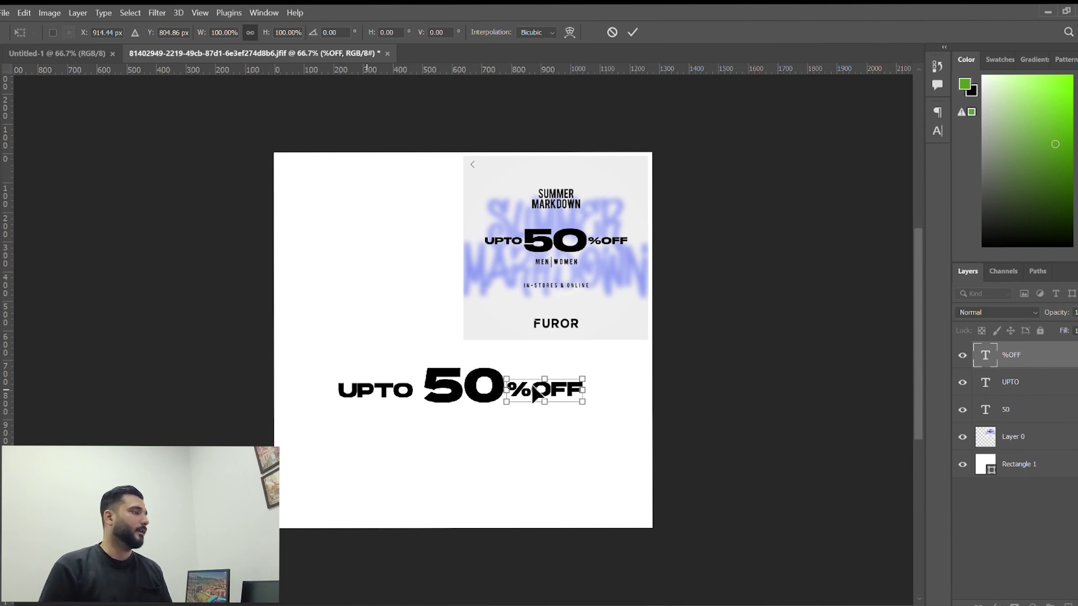
key("Return")
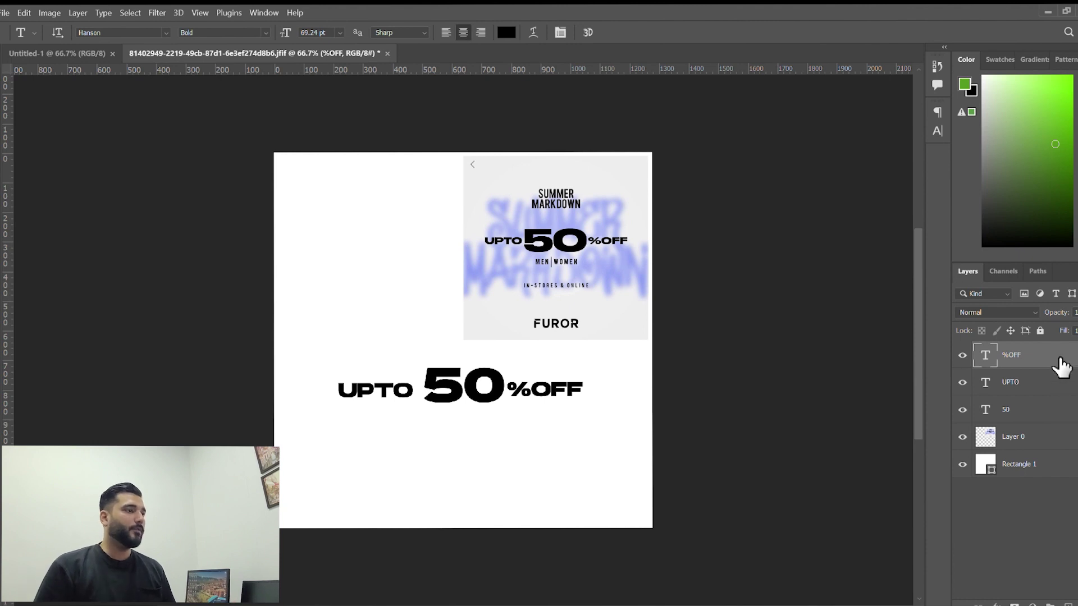
Group the "50", "UPTO" and "%OFF" text layers and name the group "pto 50%".
left_click(1049, 386)
left_click(1047, 414)
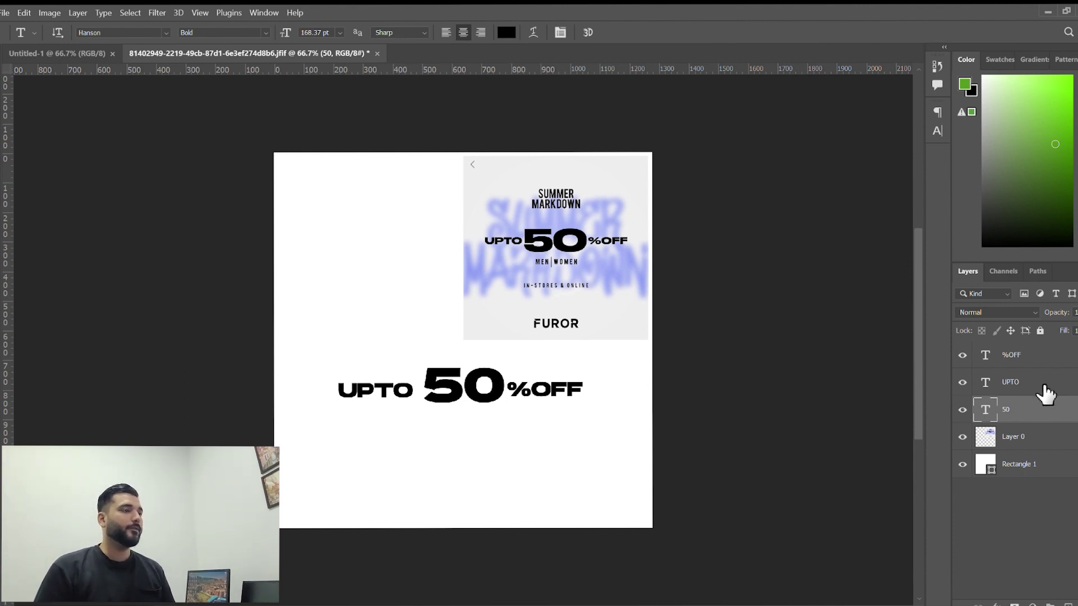
left_click(1047, 384, "shift")
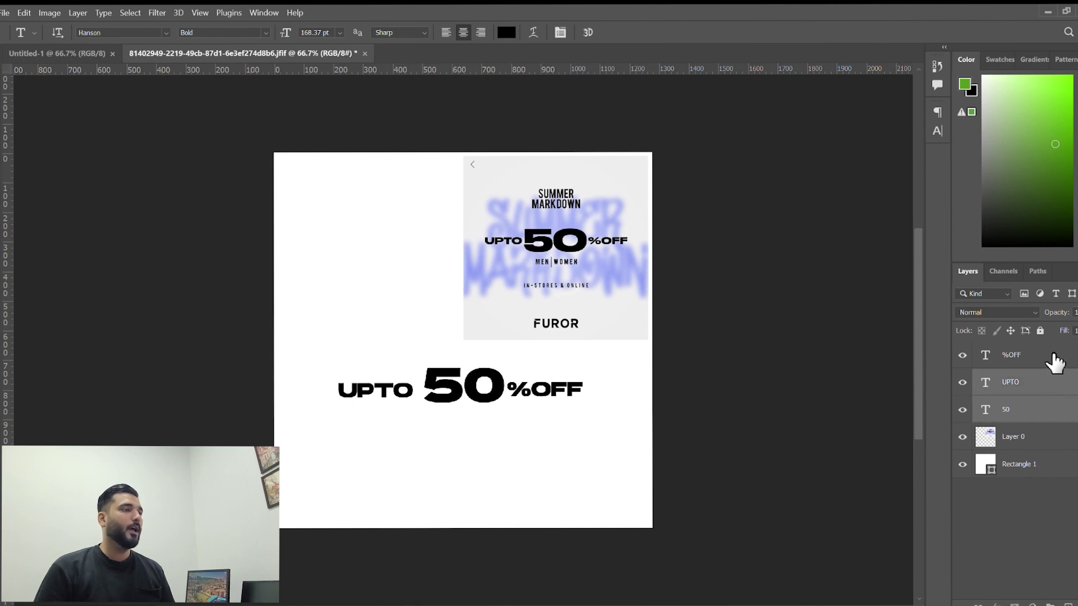
left_click(1054, 358, "shift")
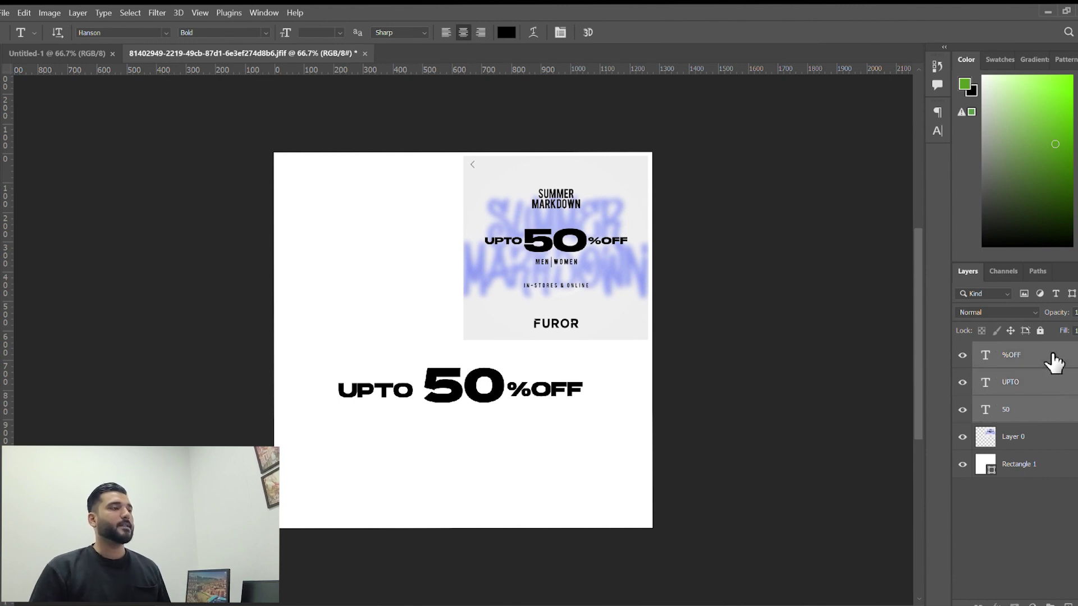
key("ctrl+g")
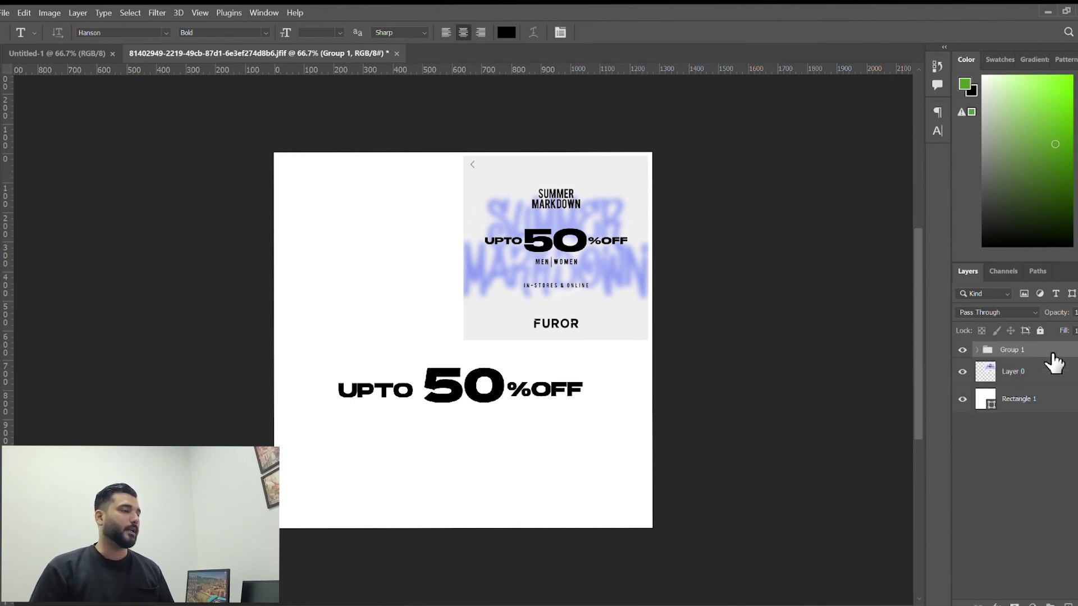
double_click(1017, 354)
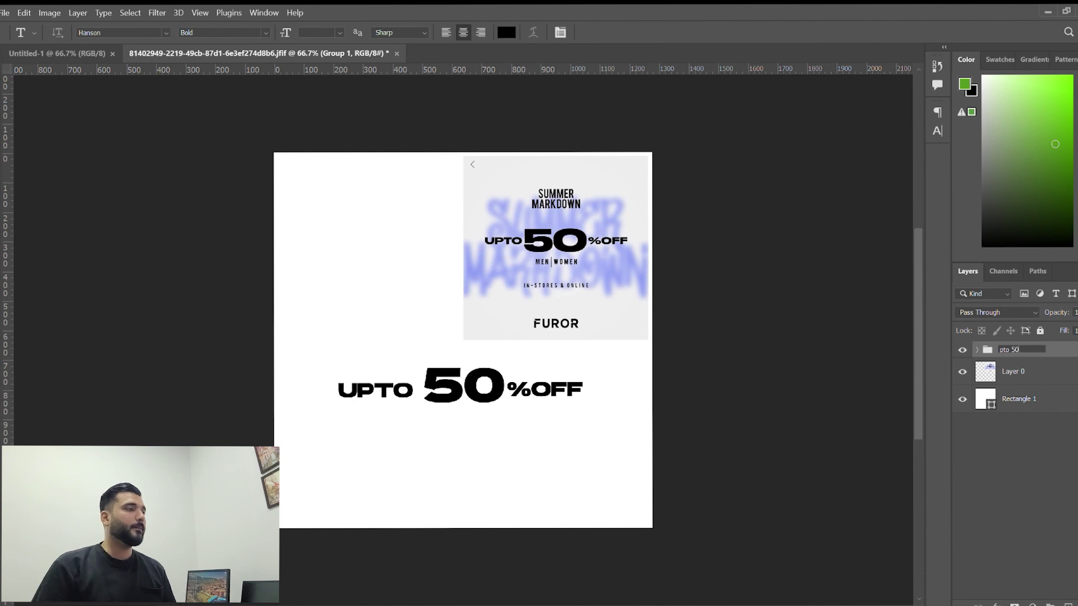
key("Return")
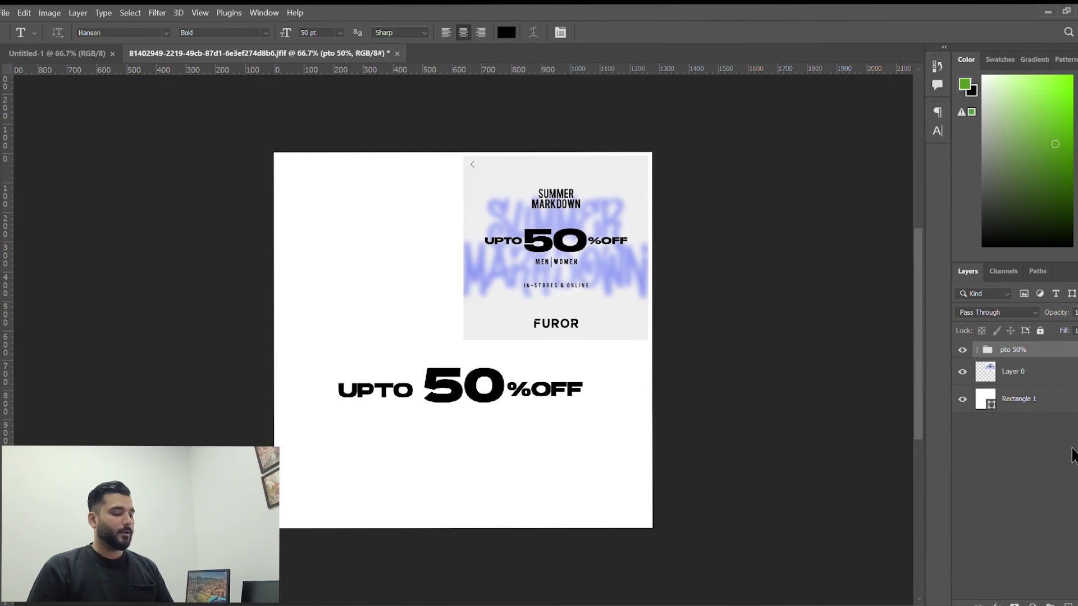
Shrink the headline group slightly and place it horizontally centred on the canvas, just below the reference poster.
key("ctrl+t")
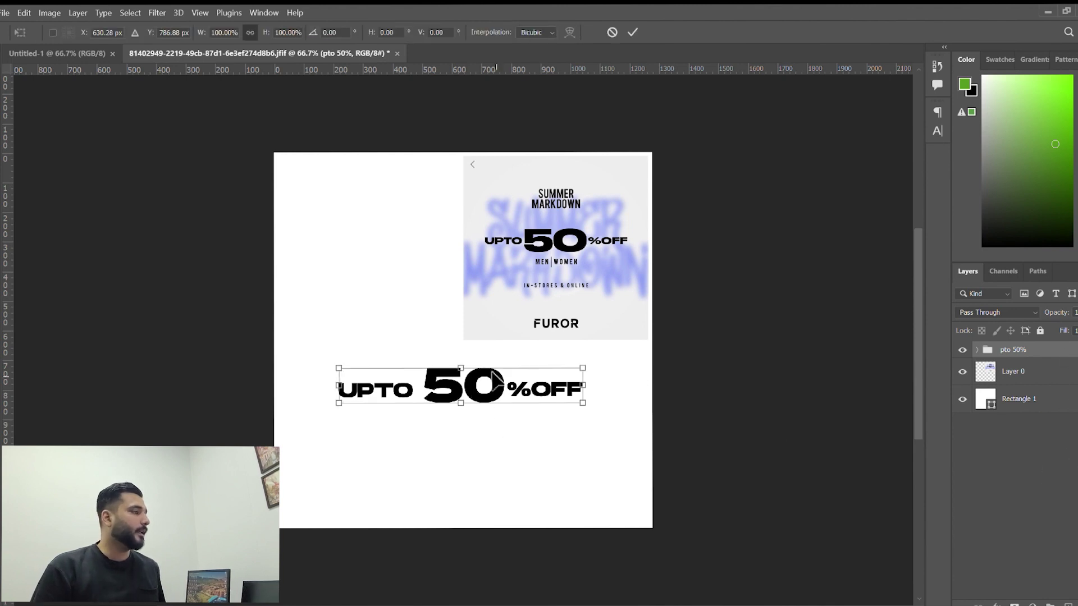
left_click_drag(493, 376, 508, 419)
left_click_drag(599, 417, 532, 381)
key("Return")
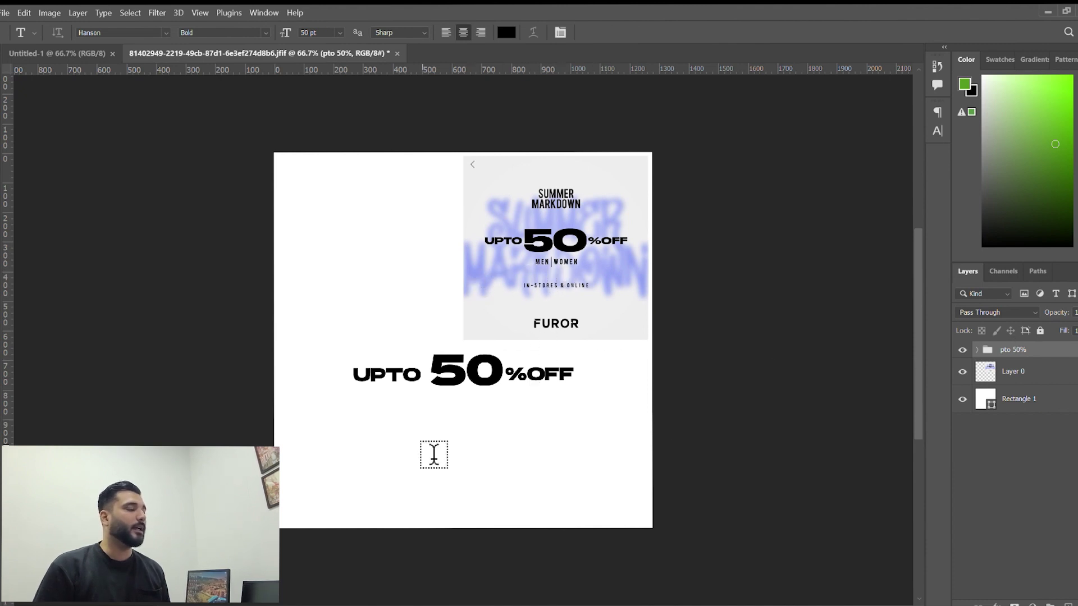
Add a text layer reading "MEN | WOMEN" in Bebas Regular at 50 pt below the headline.
left_click(430, 443)
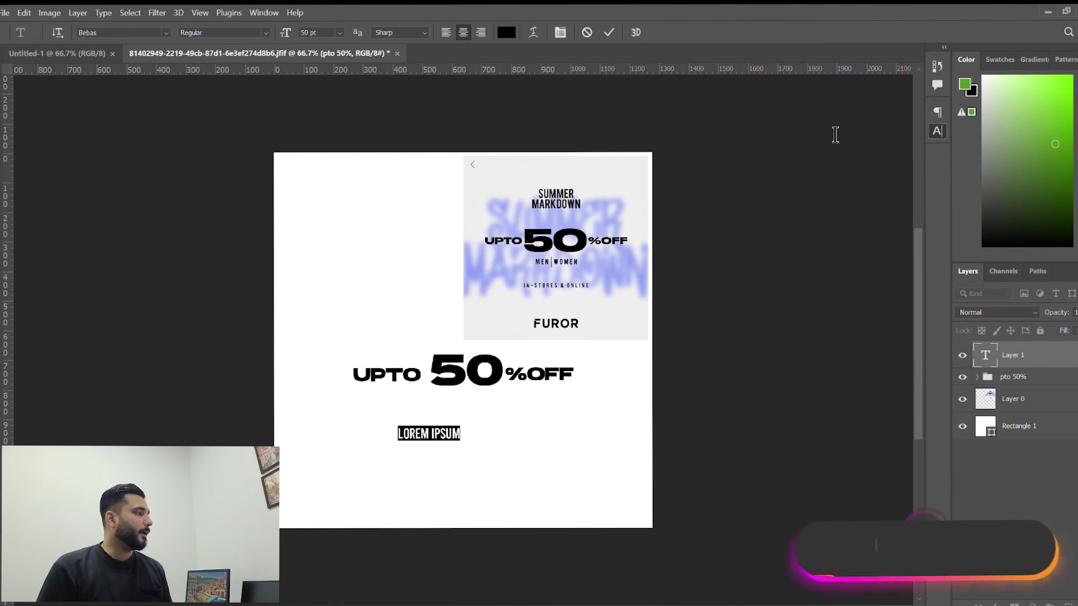
key("ctrl+a")
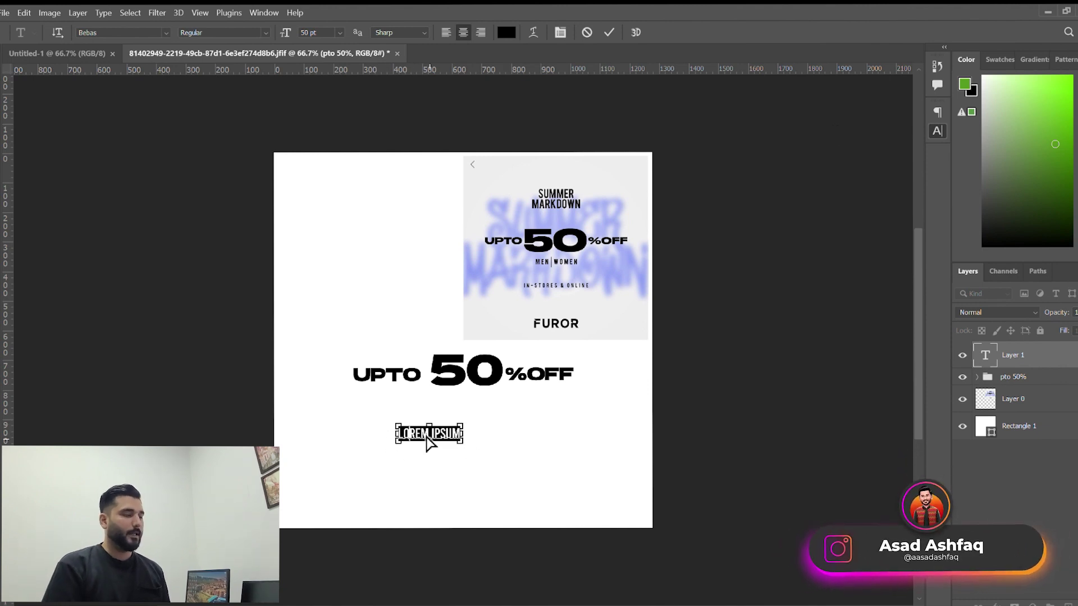
type("MEN")
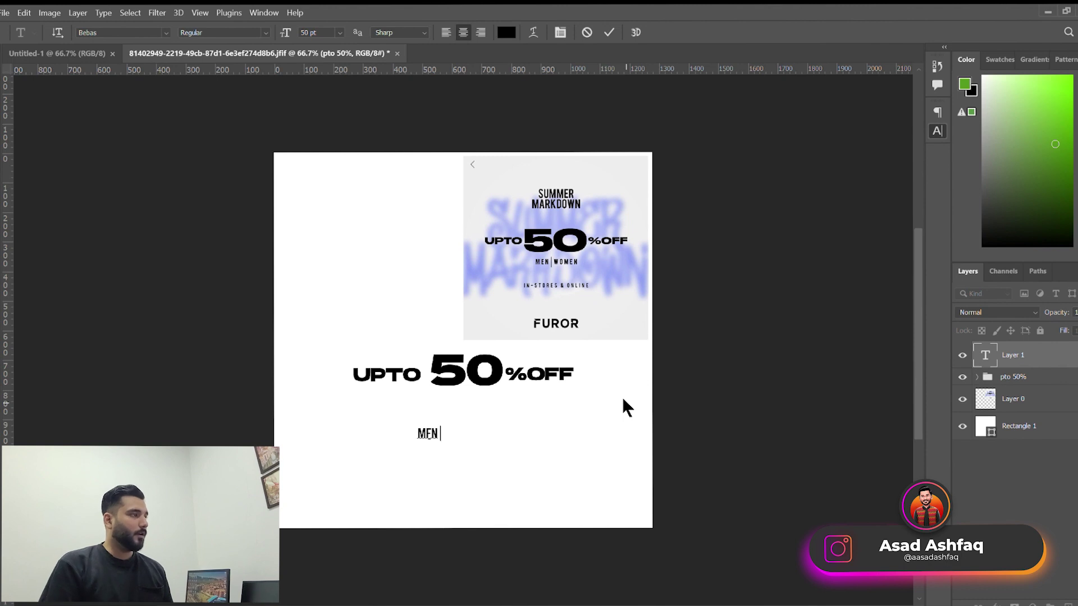
type(" | WOMEN")
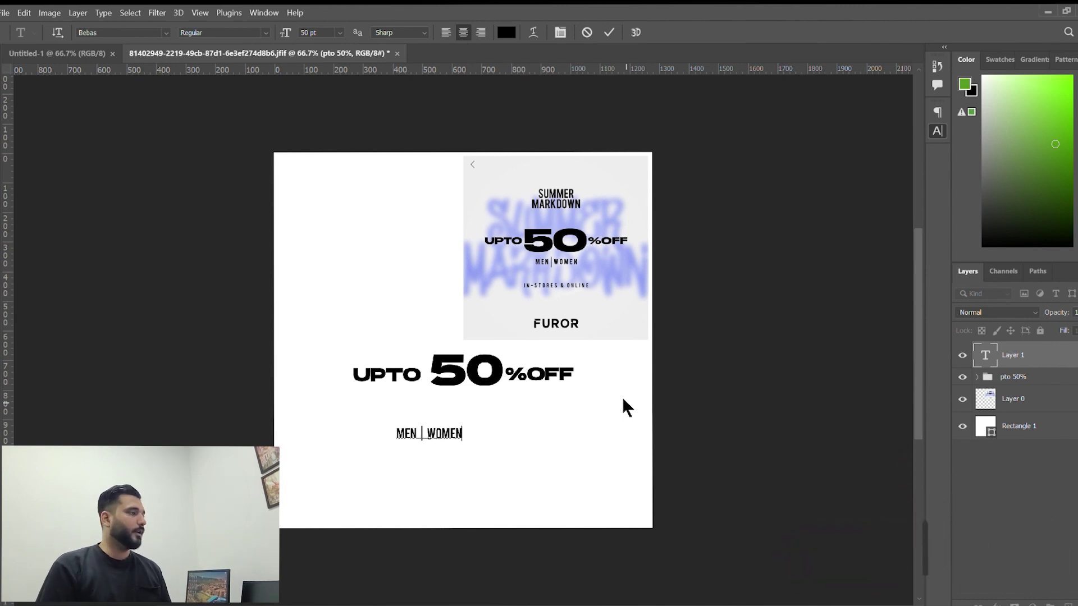
key("ctrl")
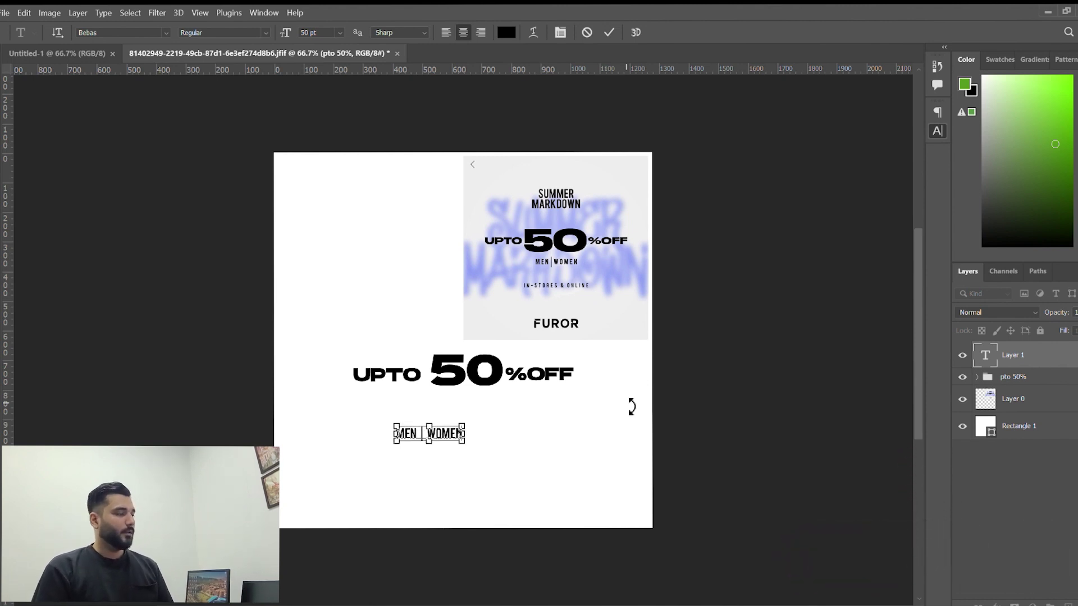
key("ctrl+Return")
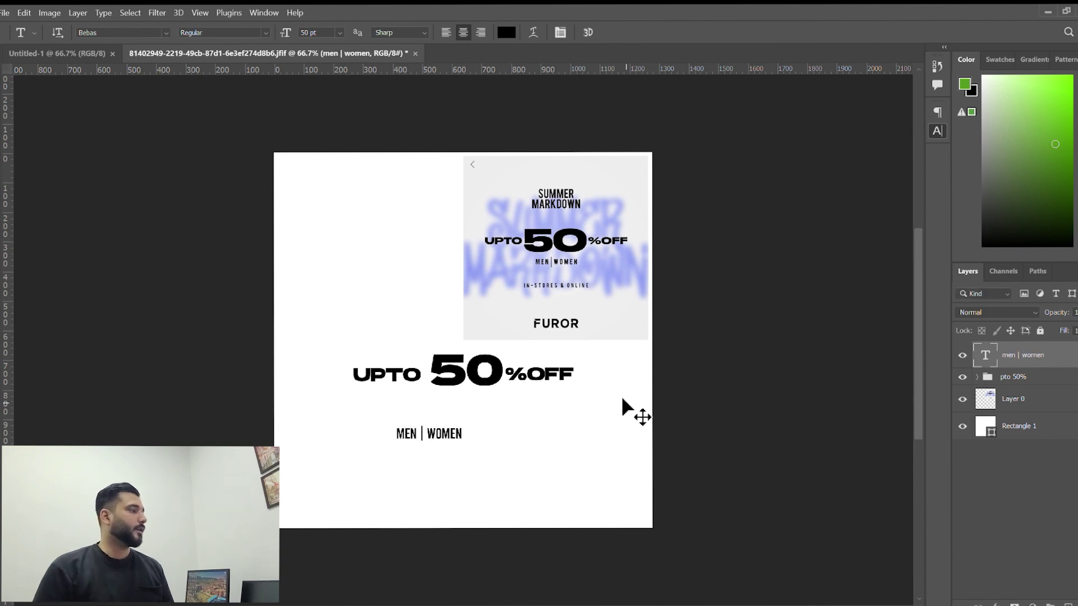
Enlarge the "MEN | WOMEN" text to about 154% and place it directly beneath the "50" of the headline.
key("ctrl+t")
left_click_drag(447, 435, 496, 415)
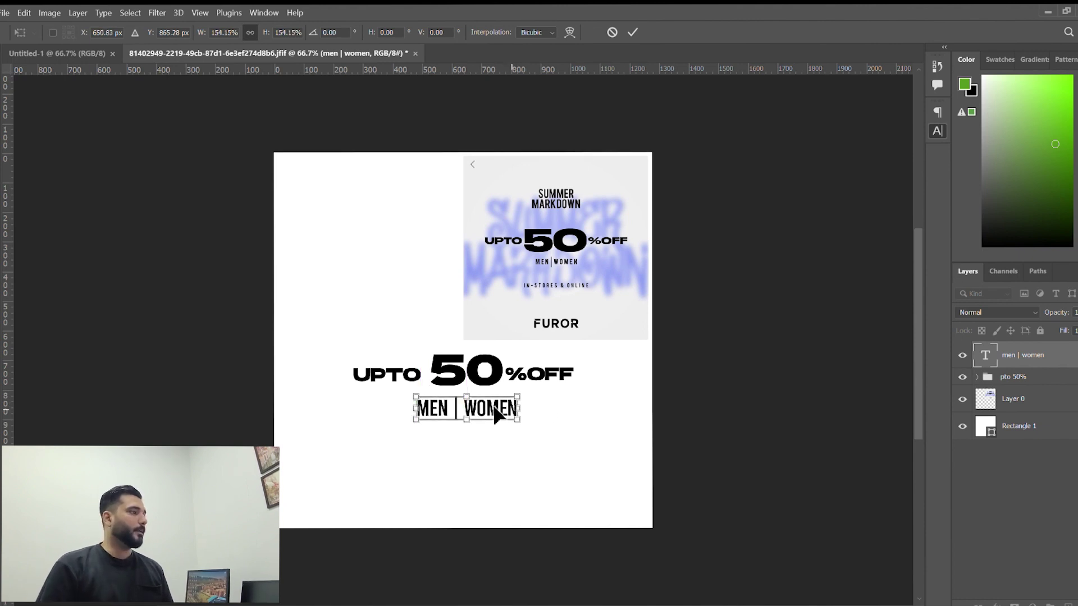
key("Return")
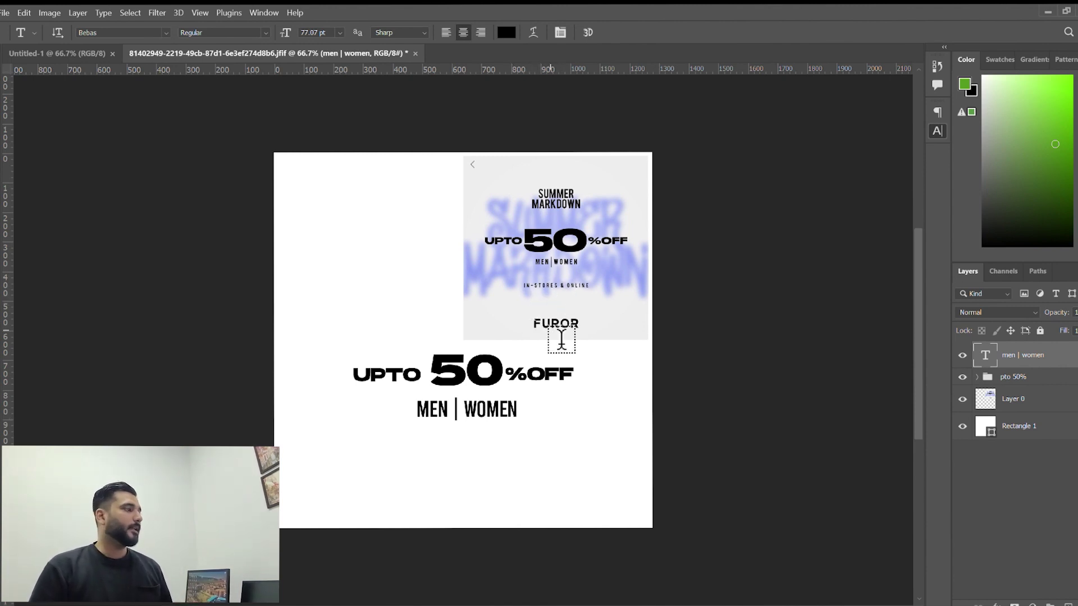
scroll(561, 340, "down", 1)
left_click(471, 399)
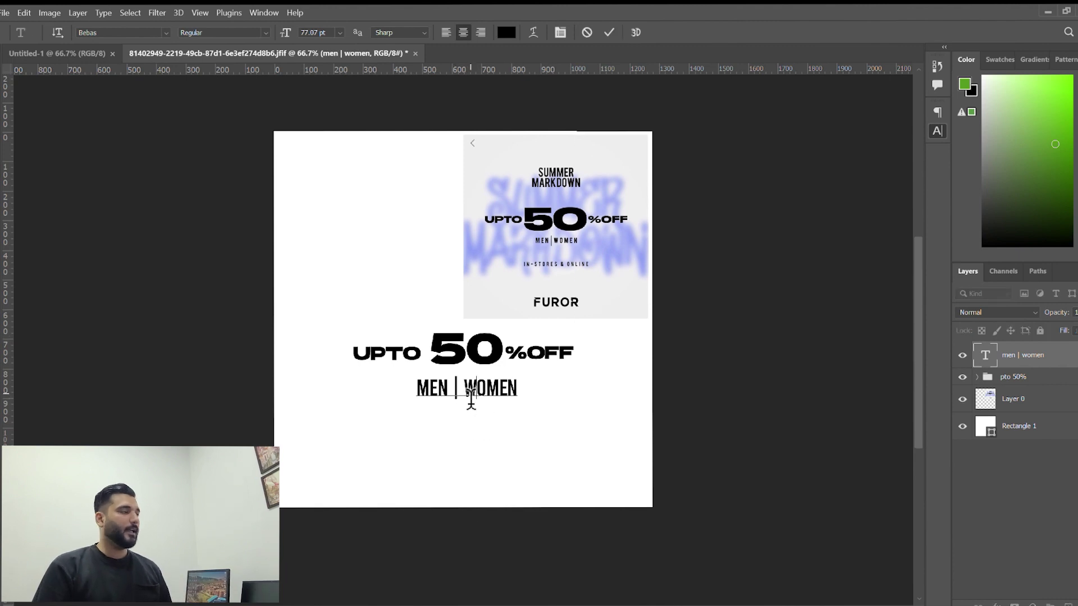
key("ctrl+Return")
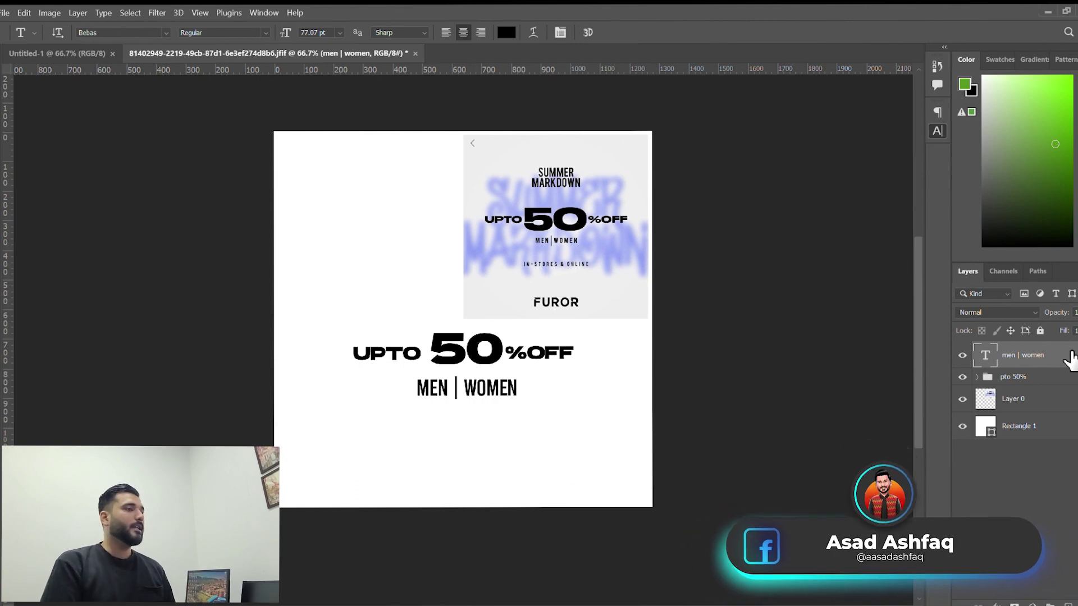
Duplicate the "MEN | WOMEN" text layer and move the copy straight down below the original.
key("ctrl+j")
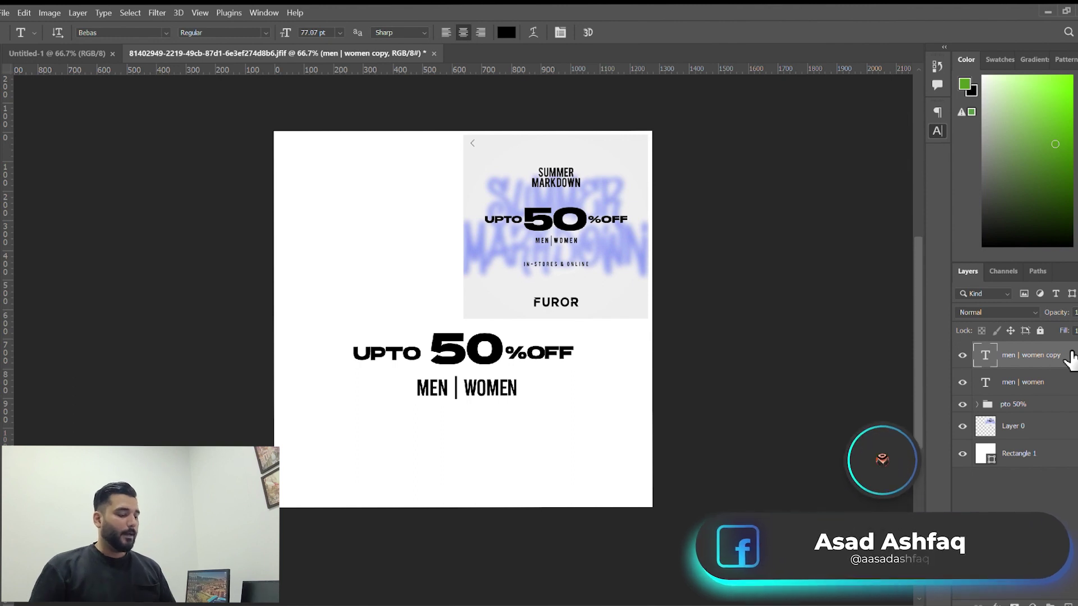
key("ctrl+t")
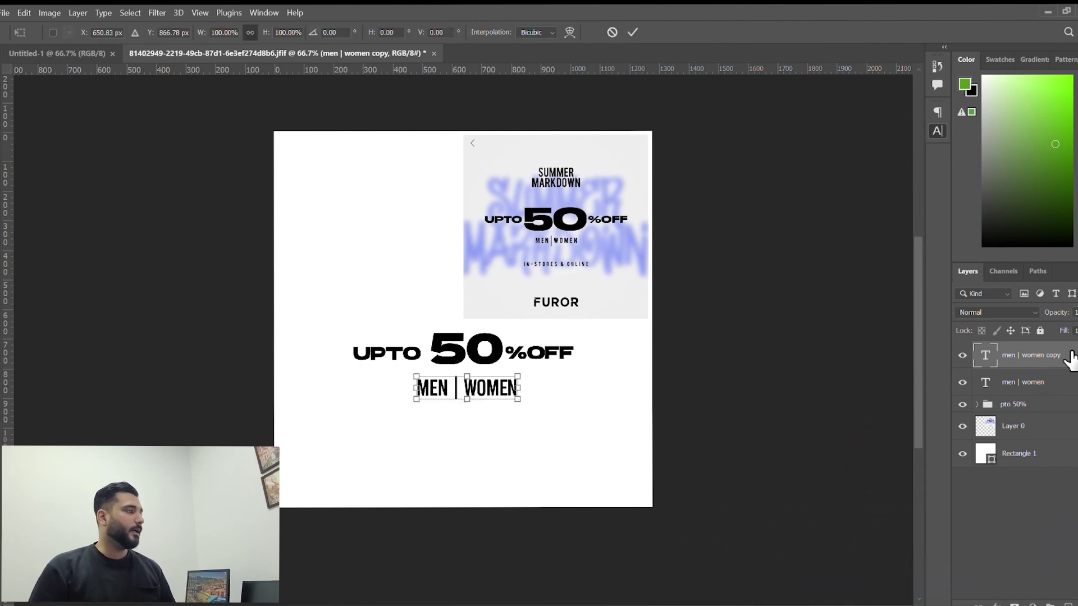
left_click_drag(493, 385, 495, 440)
key("Return")
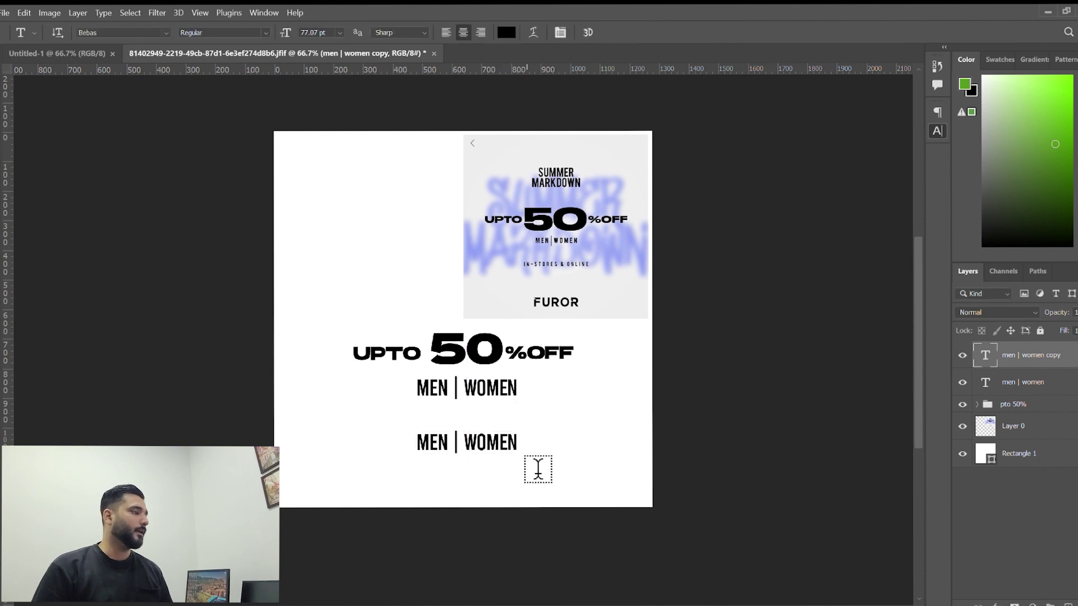
Replace the text of the lower "MEN | WOMEN" copy with "IN - STORES & ONLINE".
left_click(506, 441)
key("ctrl+a")
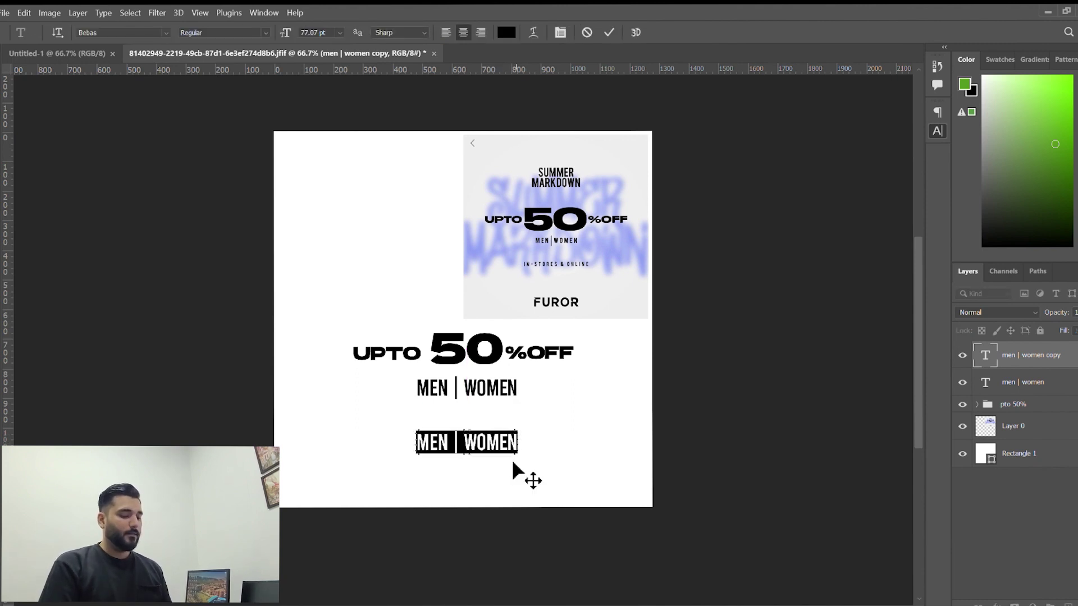
type("IN - STORE")
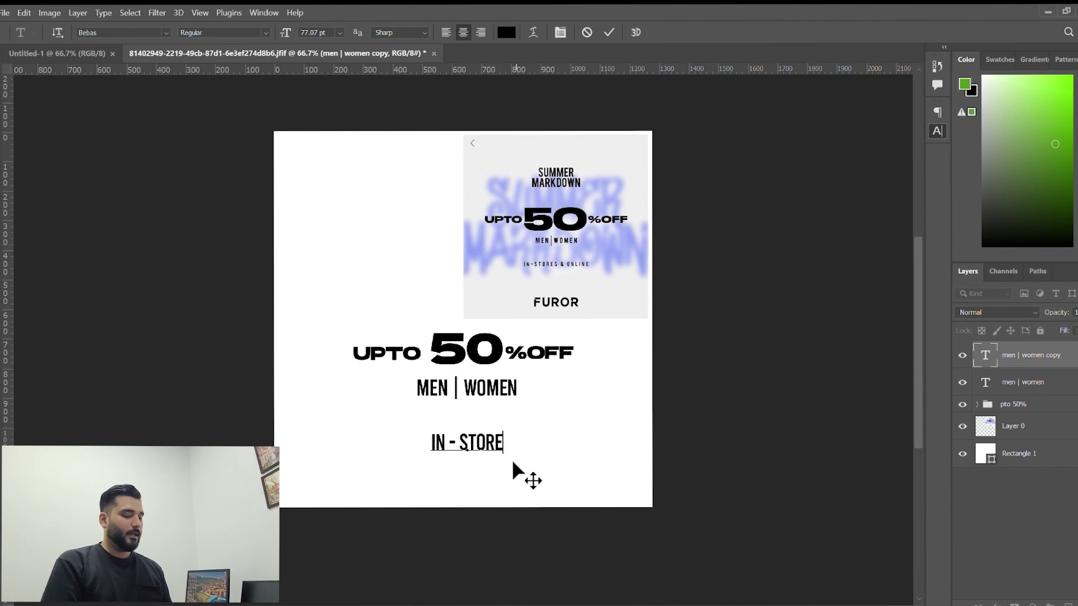
type("S & ONLINE")
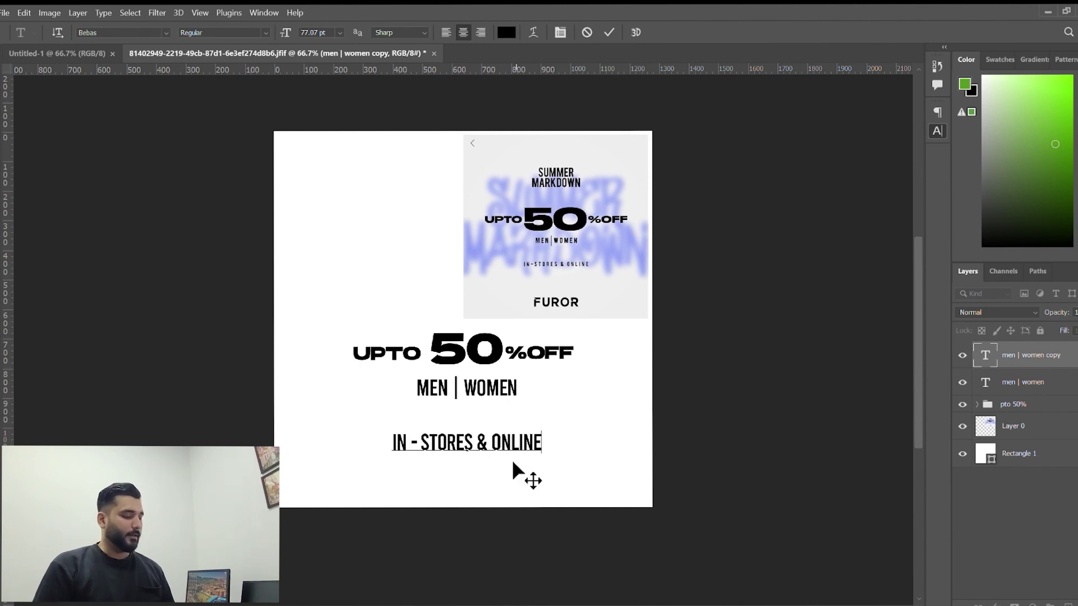
key("ctrl+a")
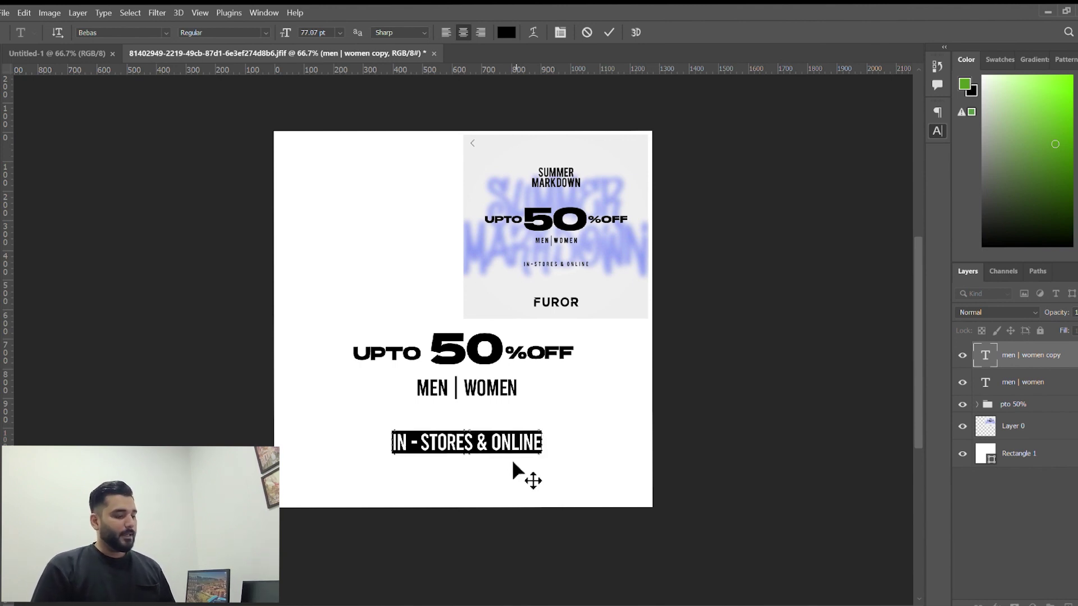
key("ctrl")
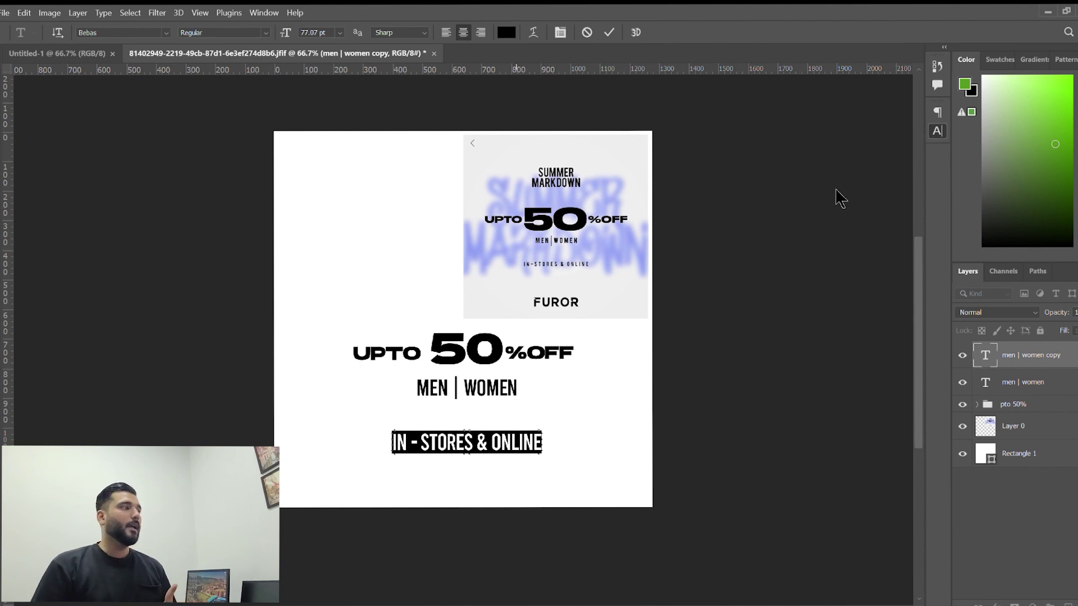
left_click(441, 456)
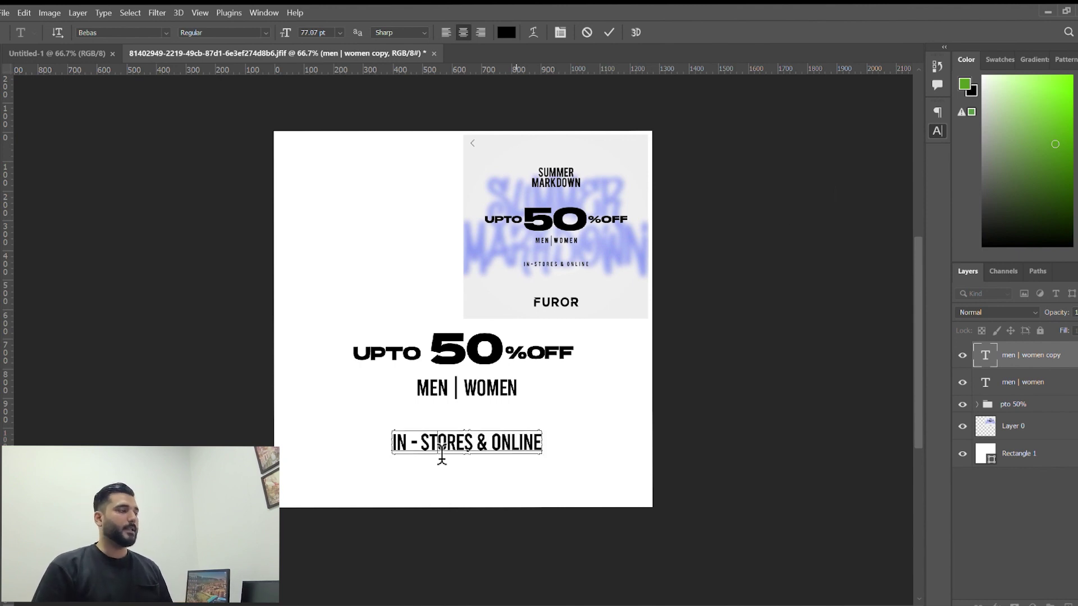
key("ctrl+Return")
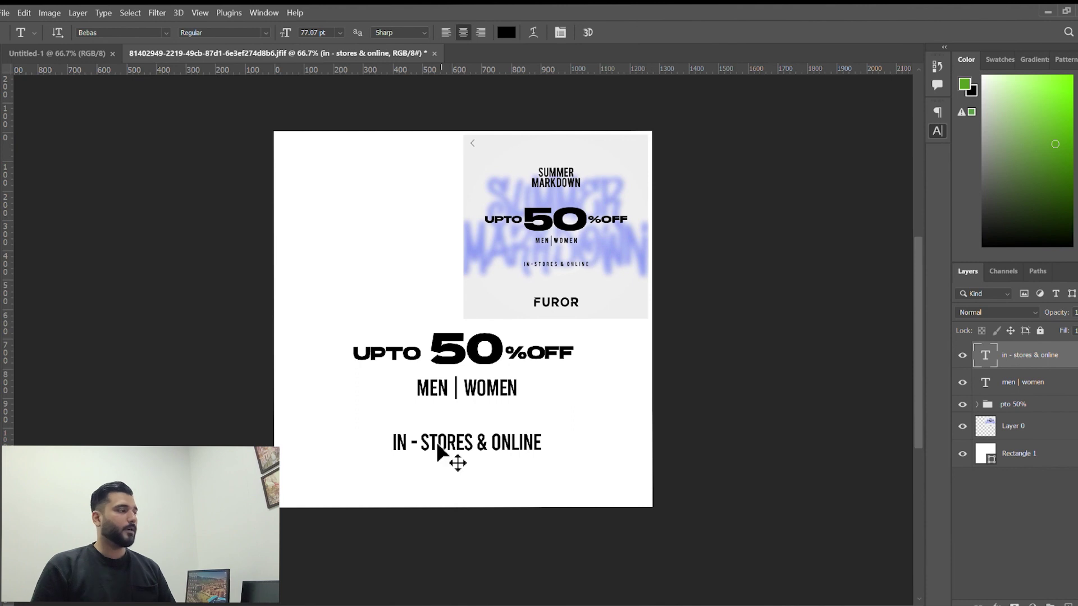
Widen the letter spacing of the whole "IN - STORES & ONLINE" text to resemble the spaced line in the reference.
key("ctrl+t")
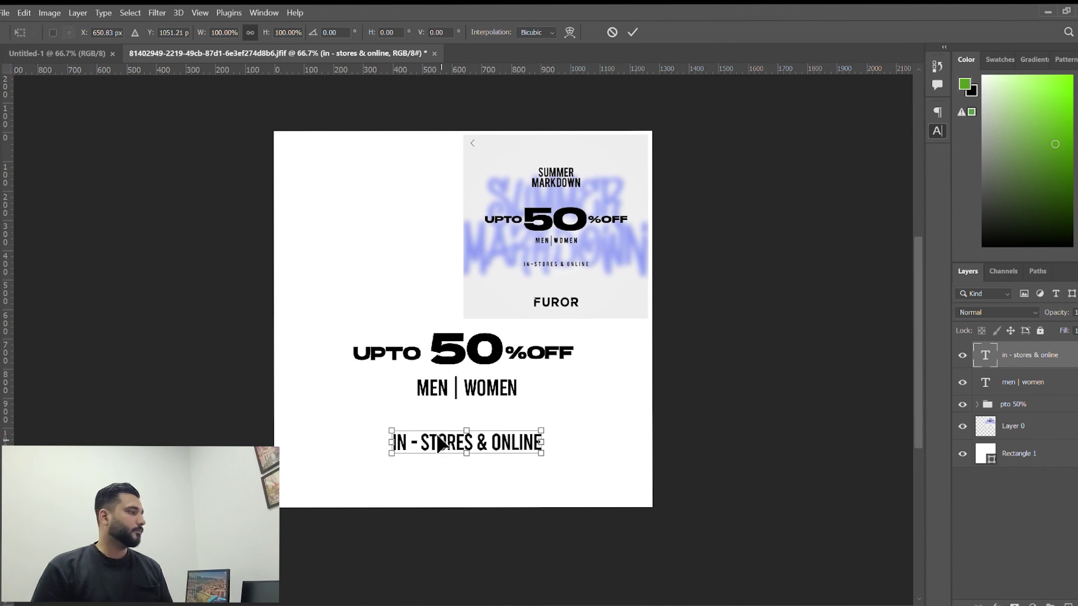
key("Escape")
left_click(439, 446)
key("ctrl+a")
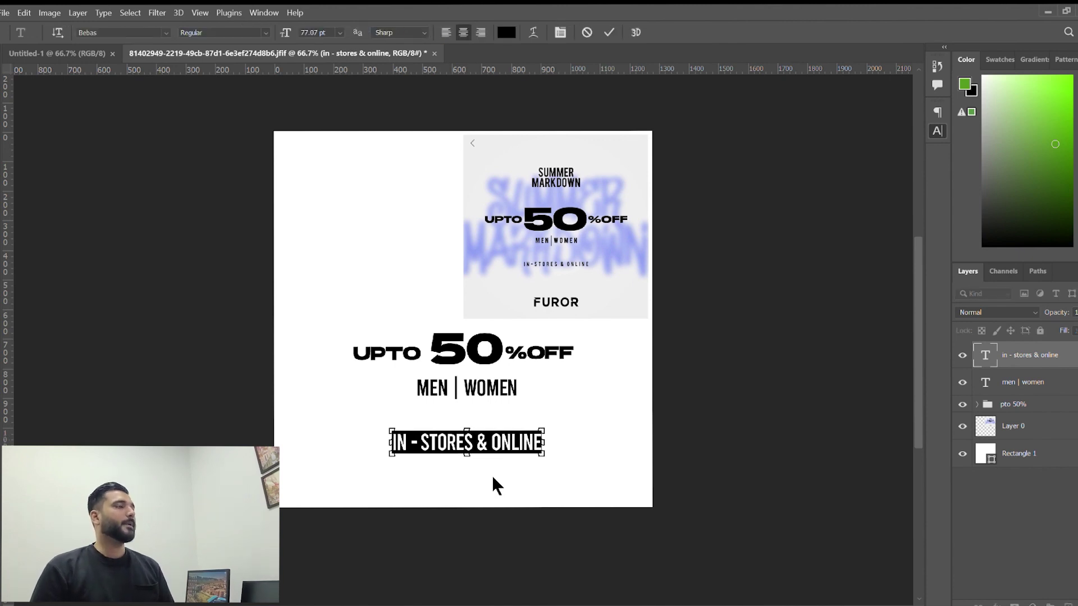
key("ctrl+t")
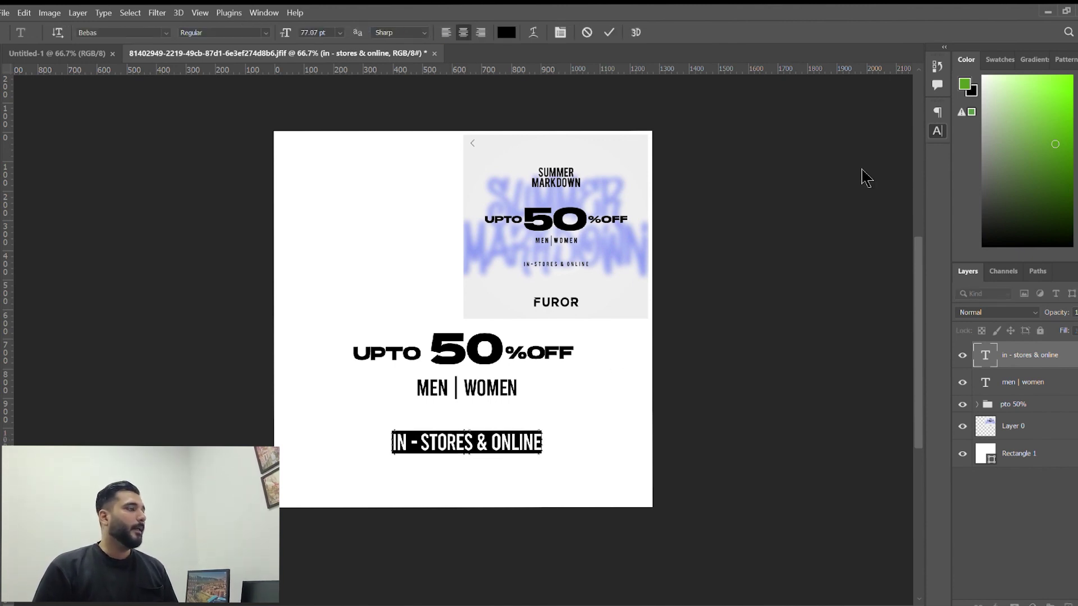
key("ctrl+t")
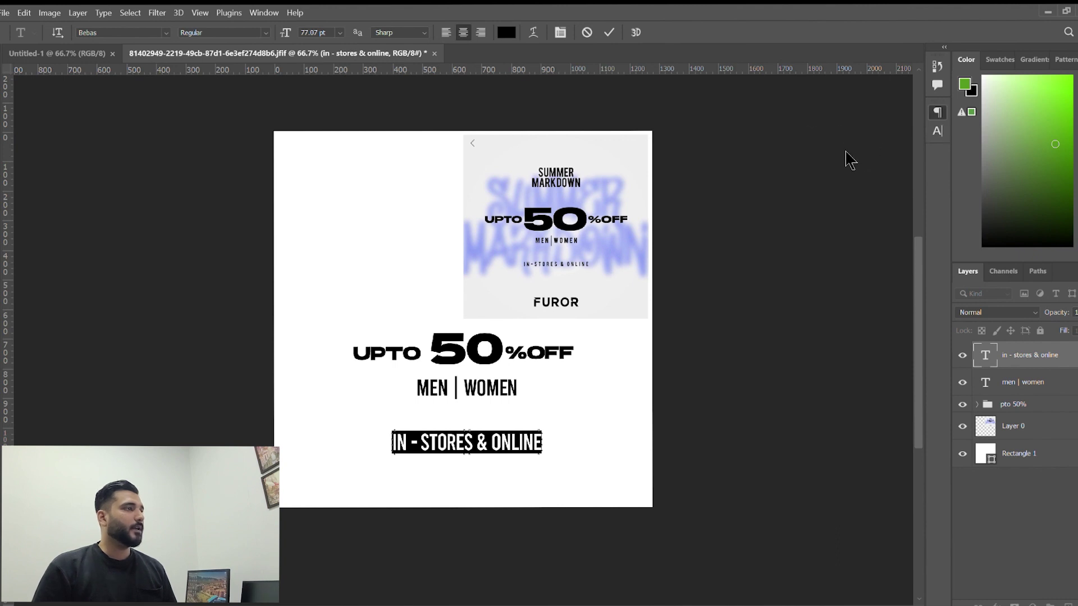
key("ctrl+t")
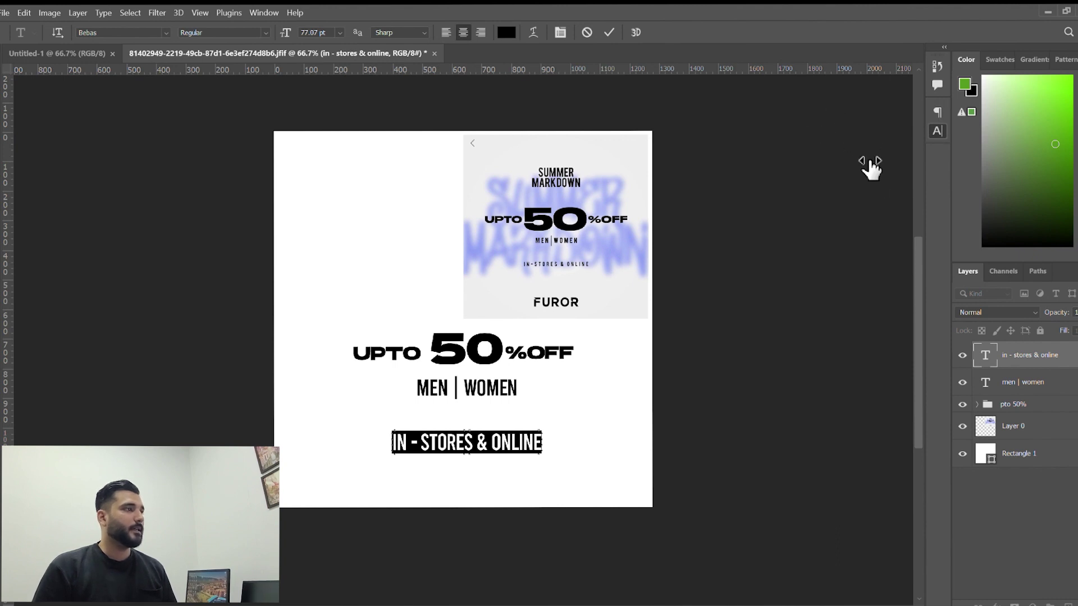
left_click_drag(873, 166, 876, 166)
left_click(519, 449)
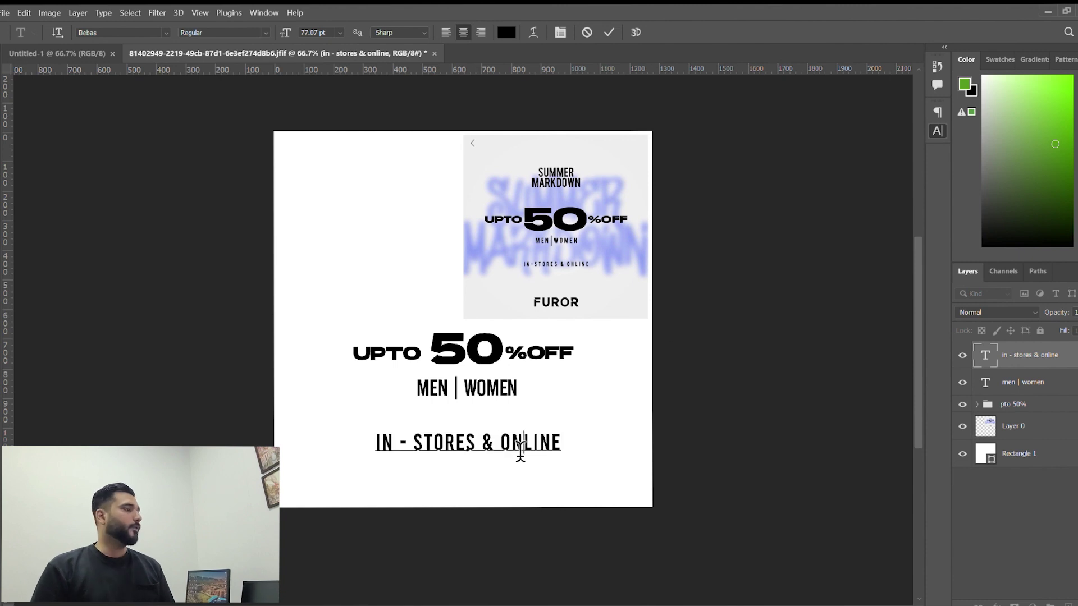
Scale the "IN - STORES & ONLINE" text down to about 70% and move it up, centred beneath "MEN | WOMEN".
key("ctrl")
left_click_drag(563, 443, 500, 427)
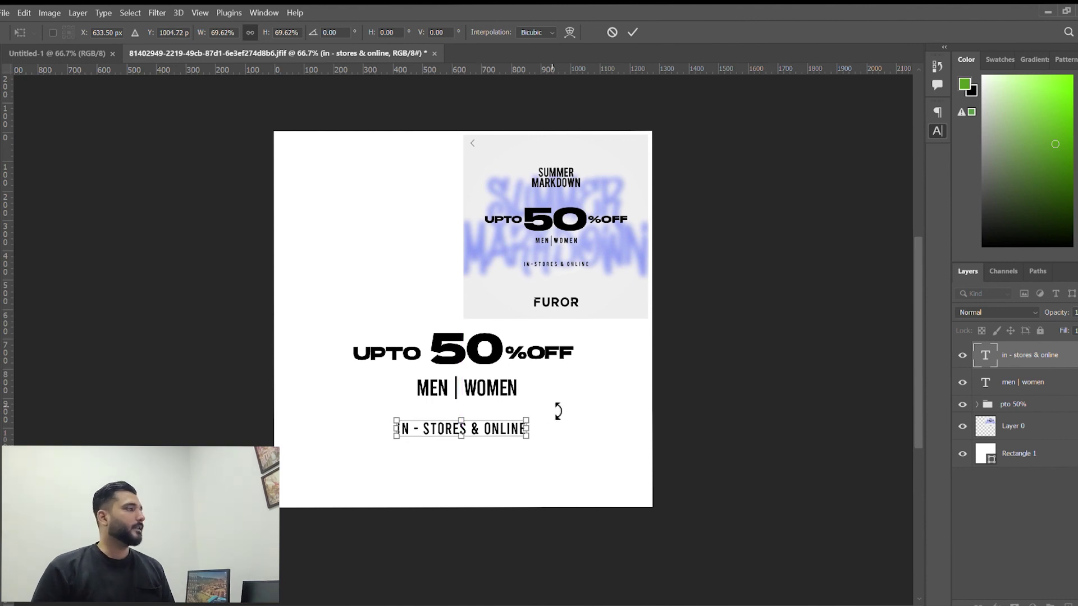
key("Return")
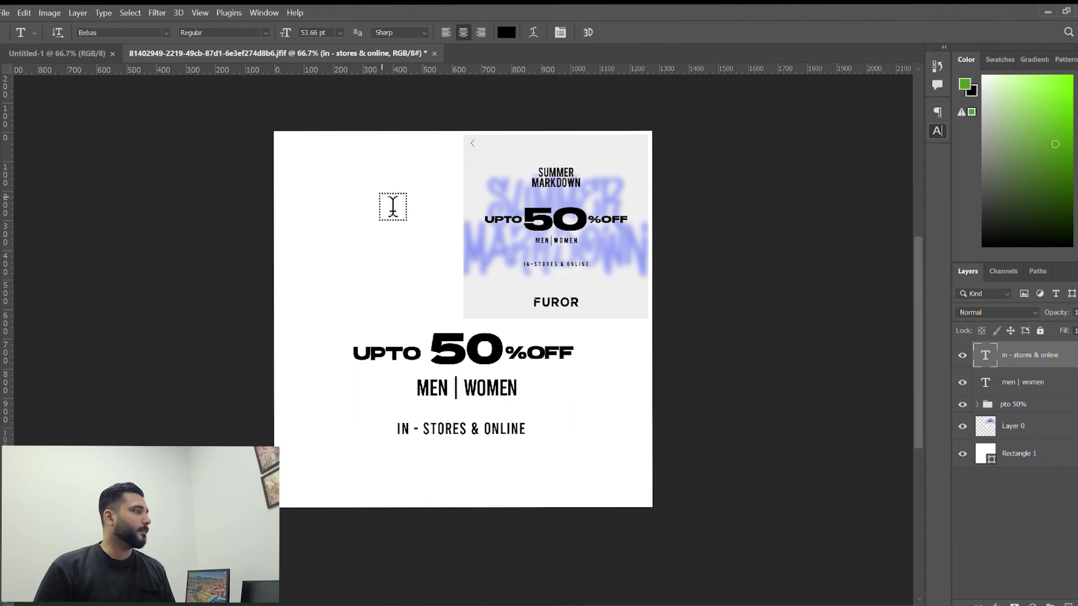
Add a two-line "SUMMER MARKDOWN" text in the empty area beside the reference image.
left_click(348, 198)
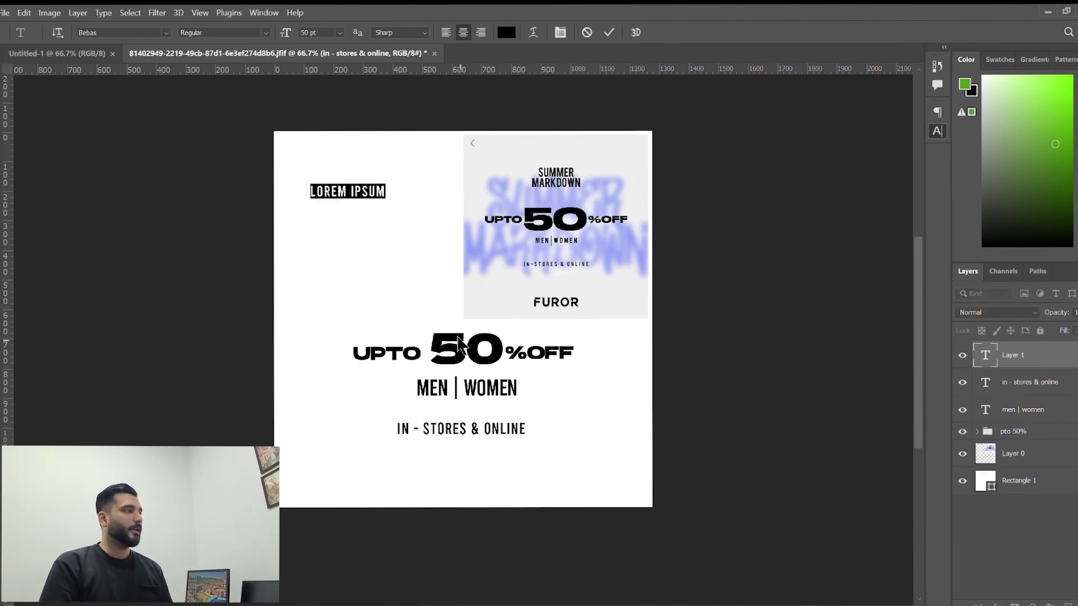
type("SUMMER")
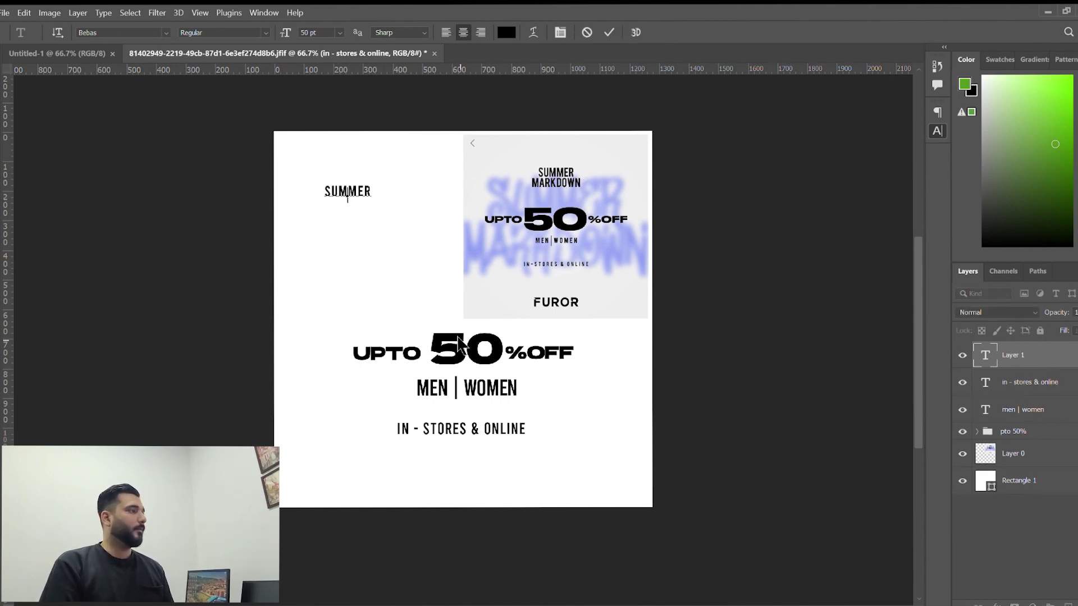
type(" MARKDOWN")
Increase the line spacing of the "SUMMER MARKDOWN" text so its lines no longer overlap, and slightly tighten its letter spacing.
key("ctrl+a")
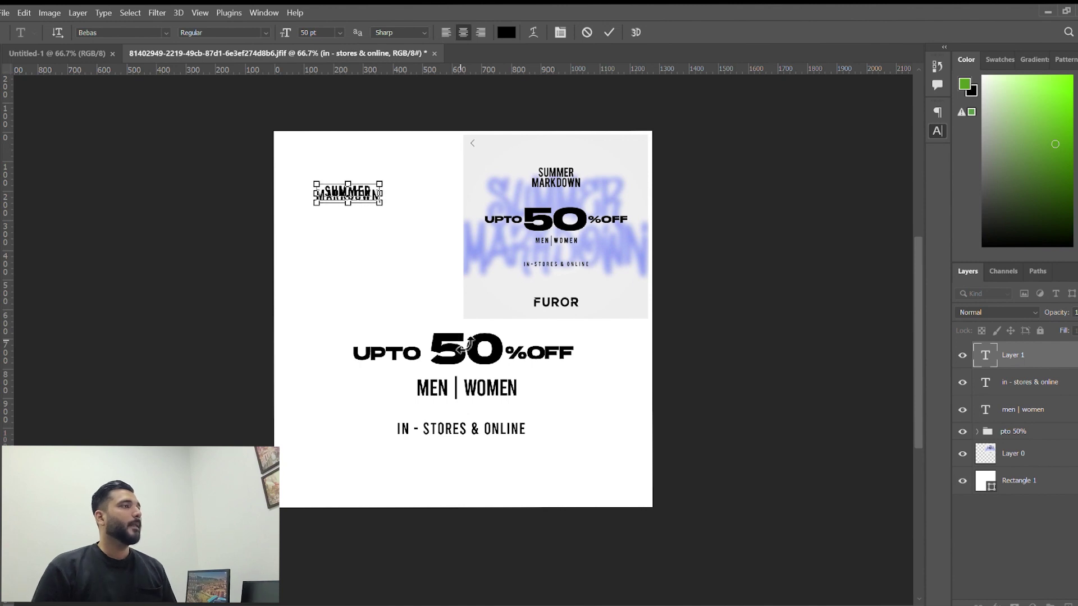
left_click_drag(871, 151, 899, 149)
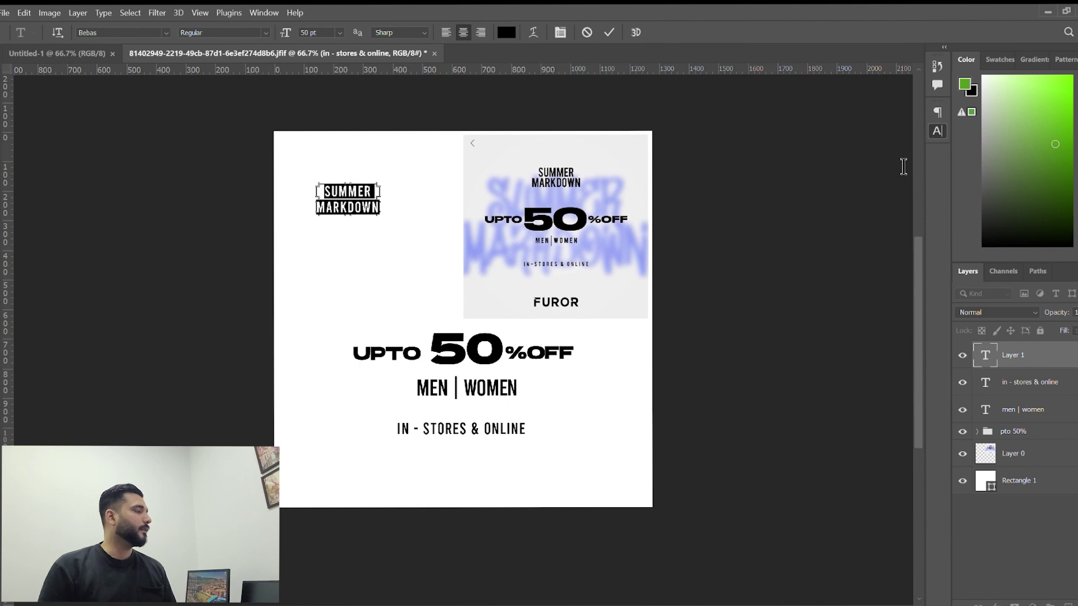
key("alt+Left")
key("alt+Left")
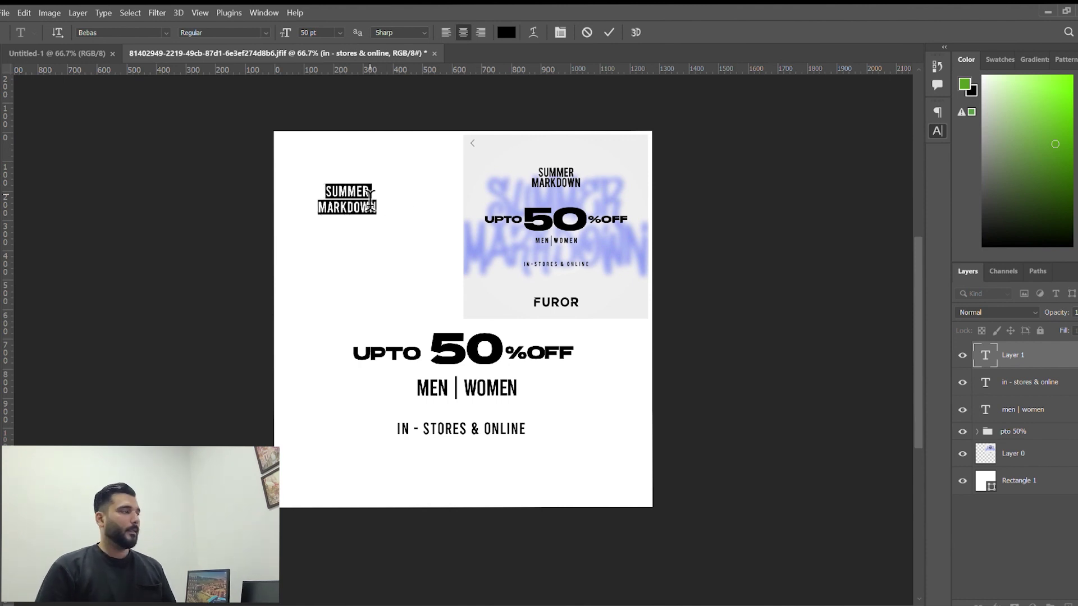
left_click(361, 201)
key("ctrl+Return")
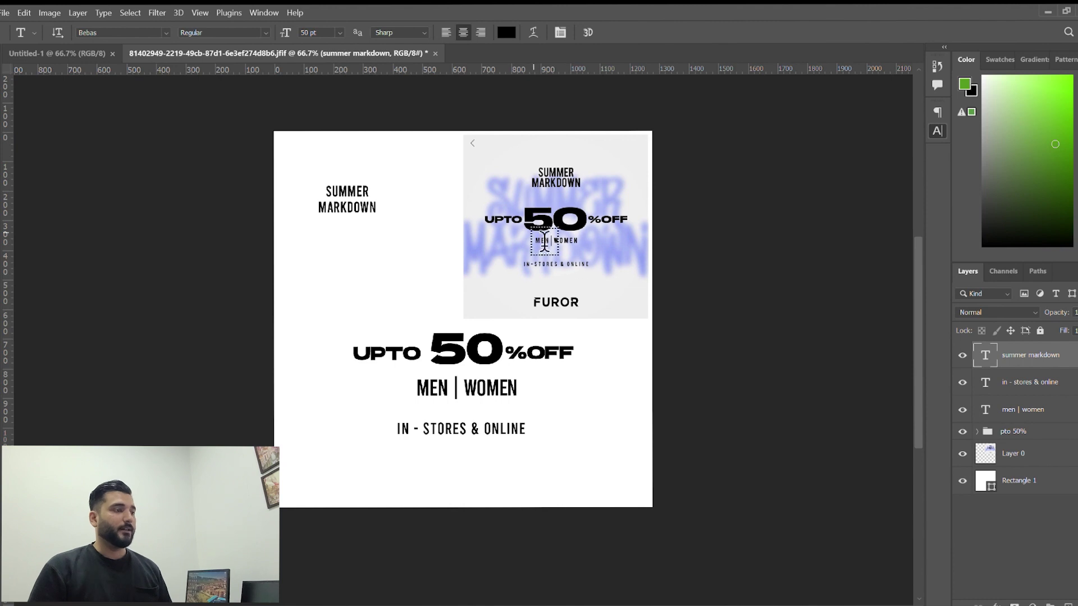
left_click(630, 221, "ctrl")
left_click_drag(633, 197, 635, 197)
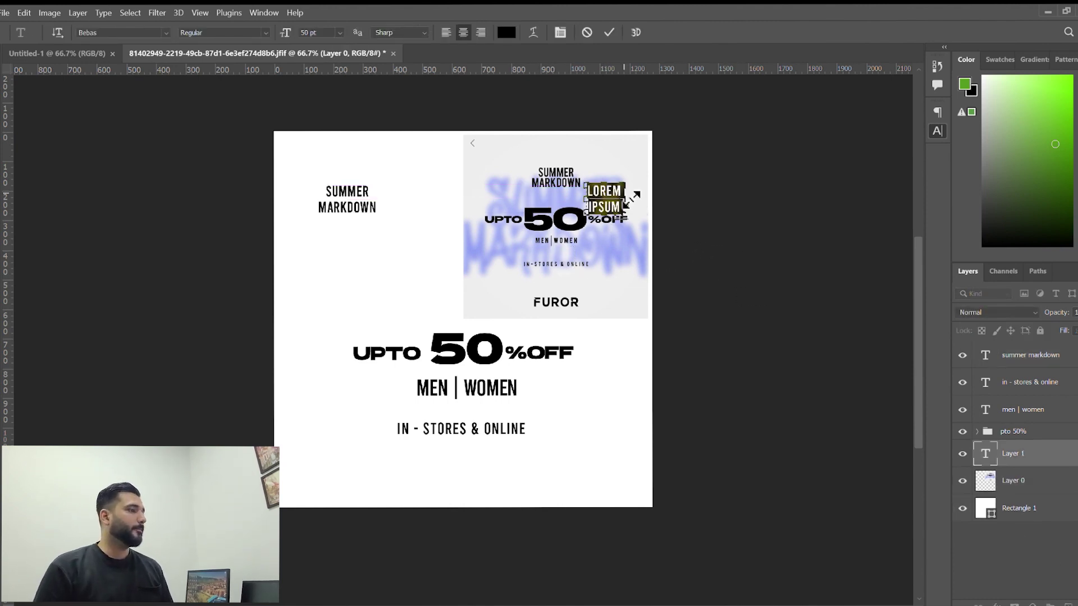
key("BackSpace")
key("Escape")
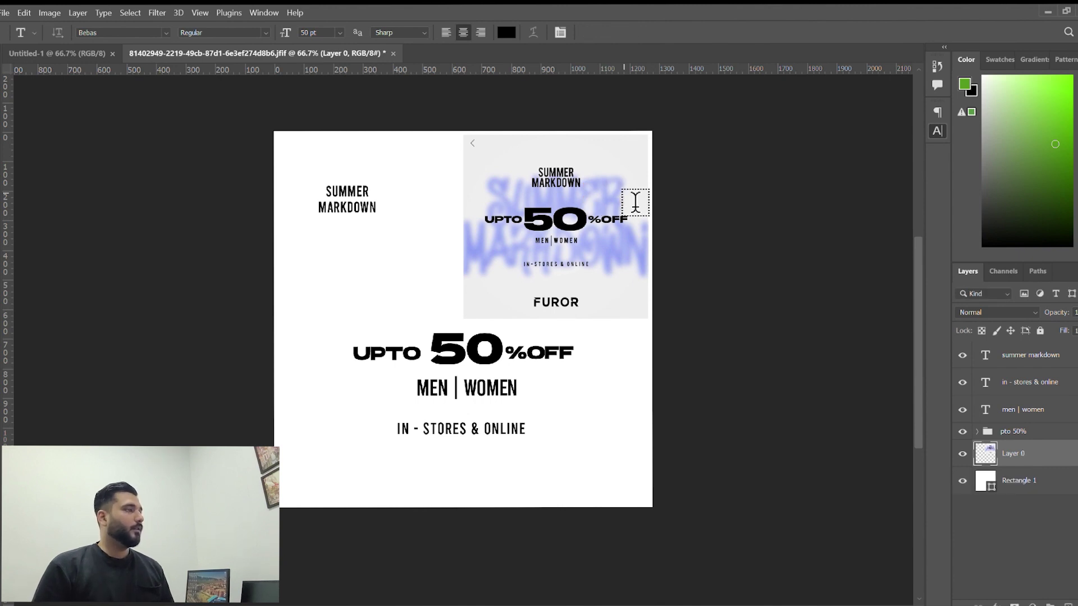
Shift the reference image partly off the canvas and add a second two-line "SUMMER MARKDOWN" text below the first one.
key("v")
left_click_drag(608, 184, 649, 143)
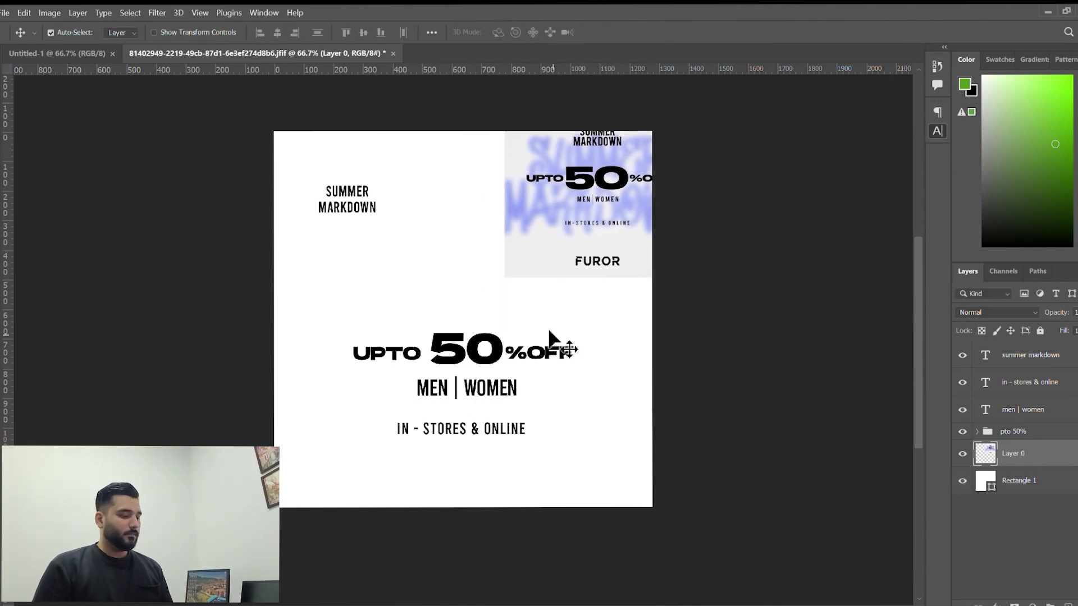
key("t")
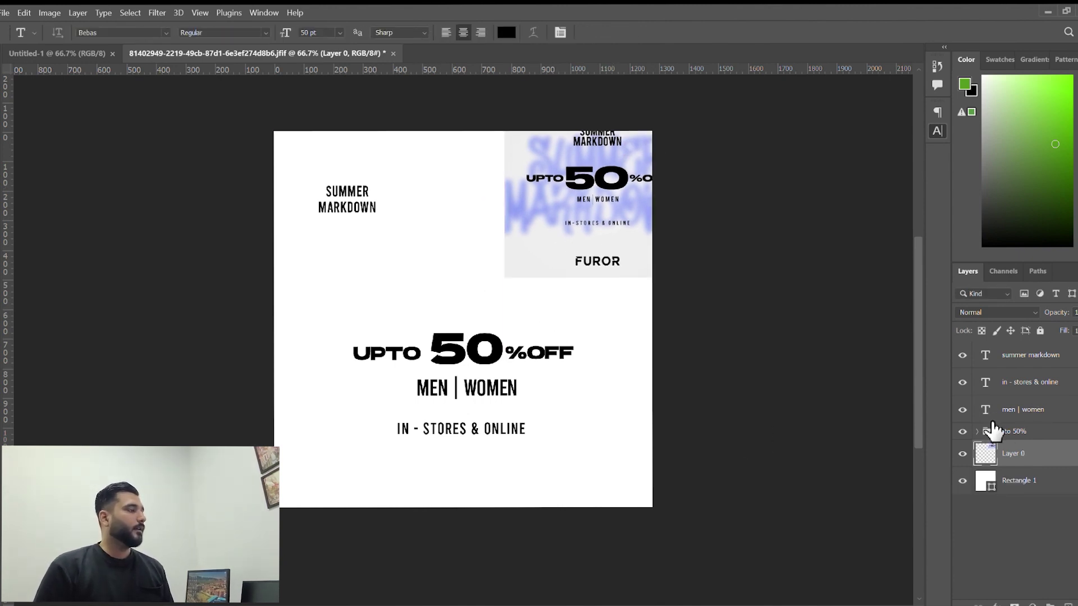
left_click(338, 264)
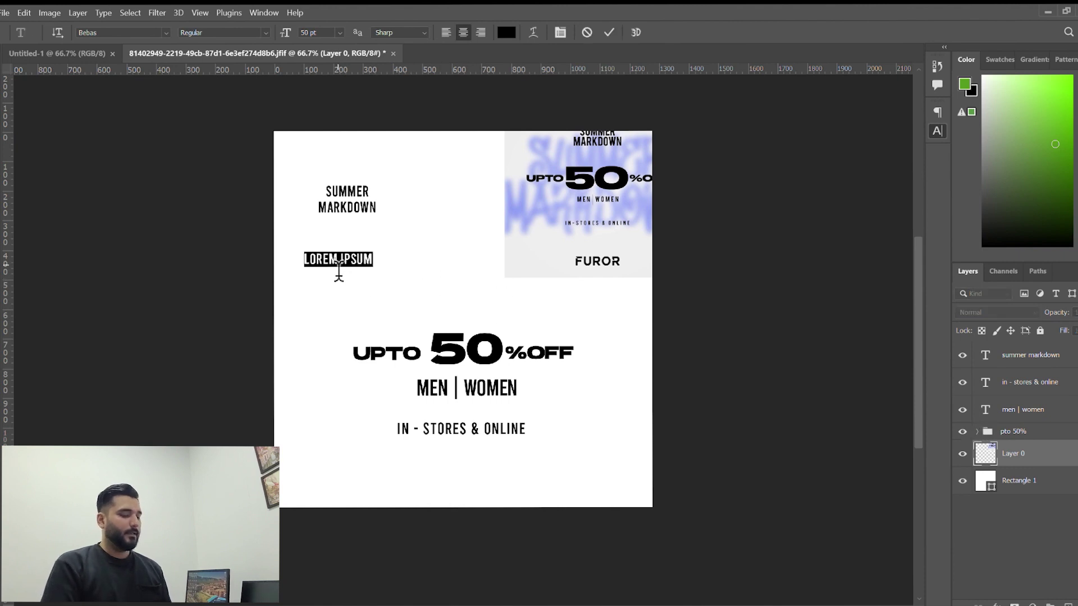
type("SUMMER")
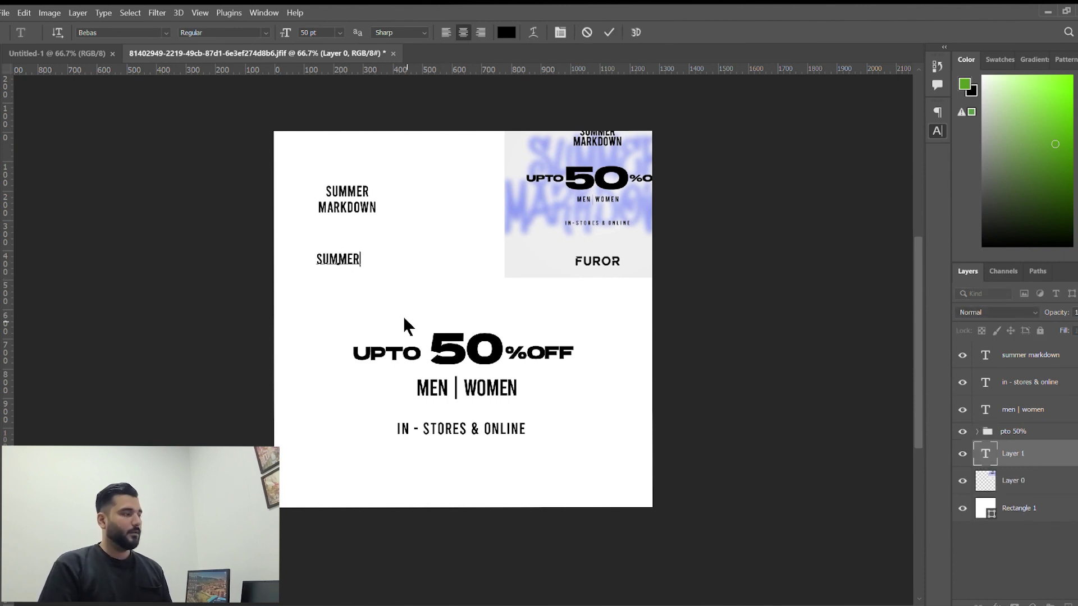
key("Return")
type("MARKDOWN")
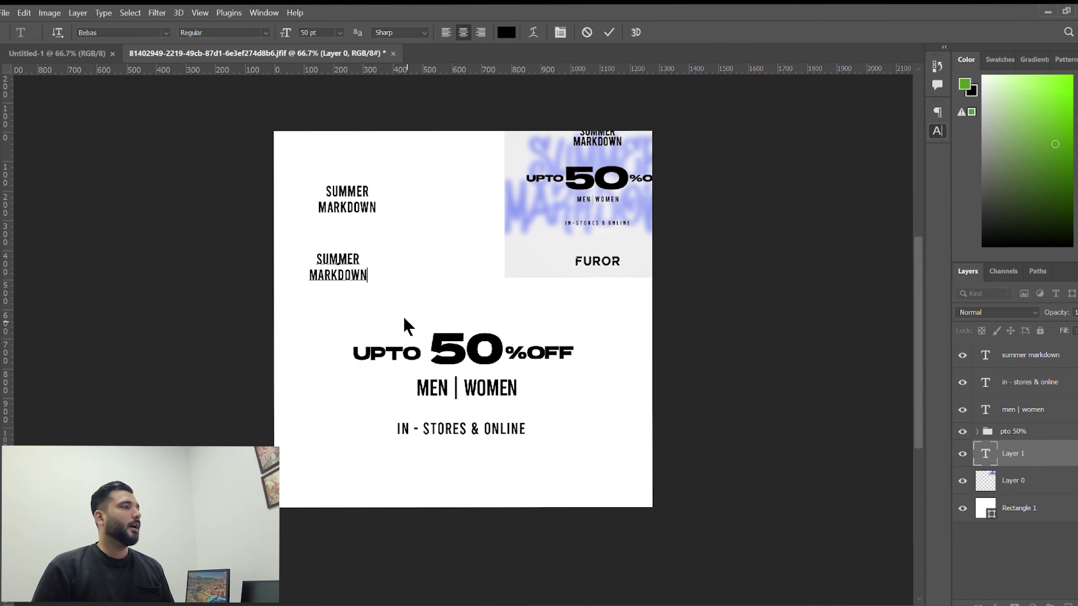
Recolour the second "SUMMER MARKDOWN" text to a strong blue based on the blurred lettering in the reference image.
key("ctrl+a")
left_click(905, 188)
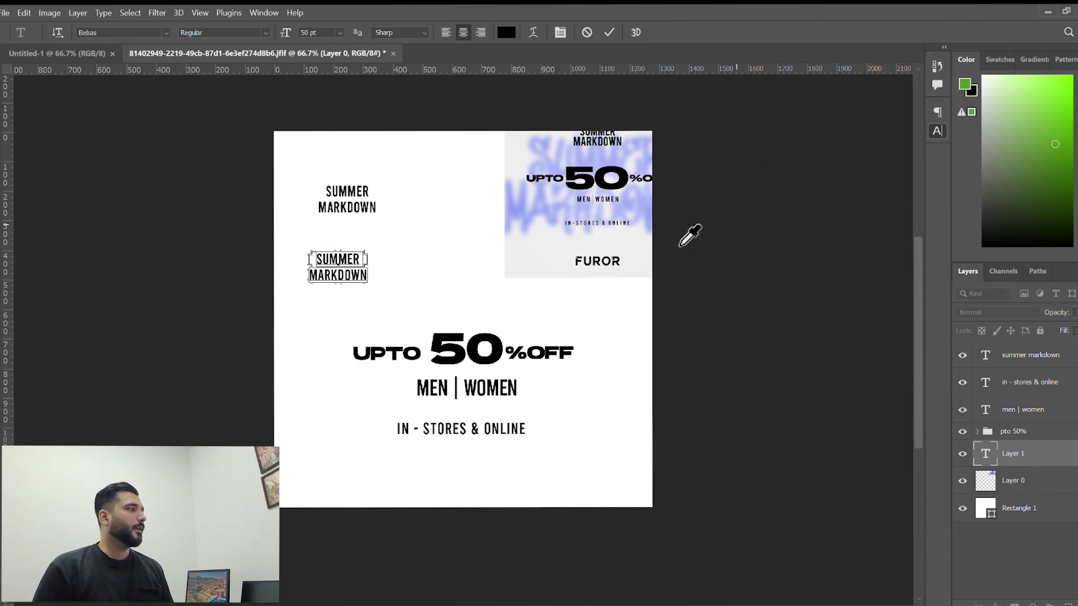
left_click(515, 225)
left_click(840, 394)
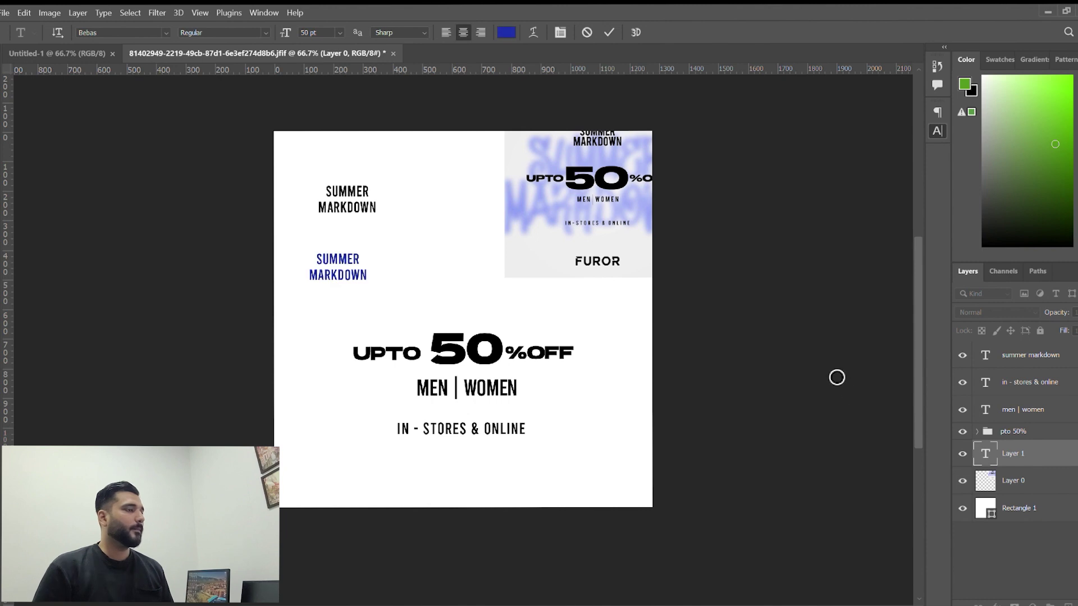
left_click(829, 106)
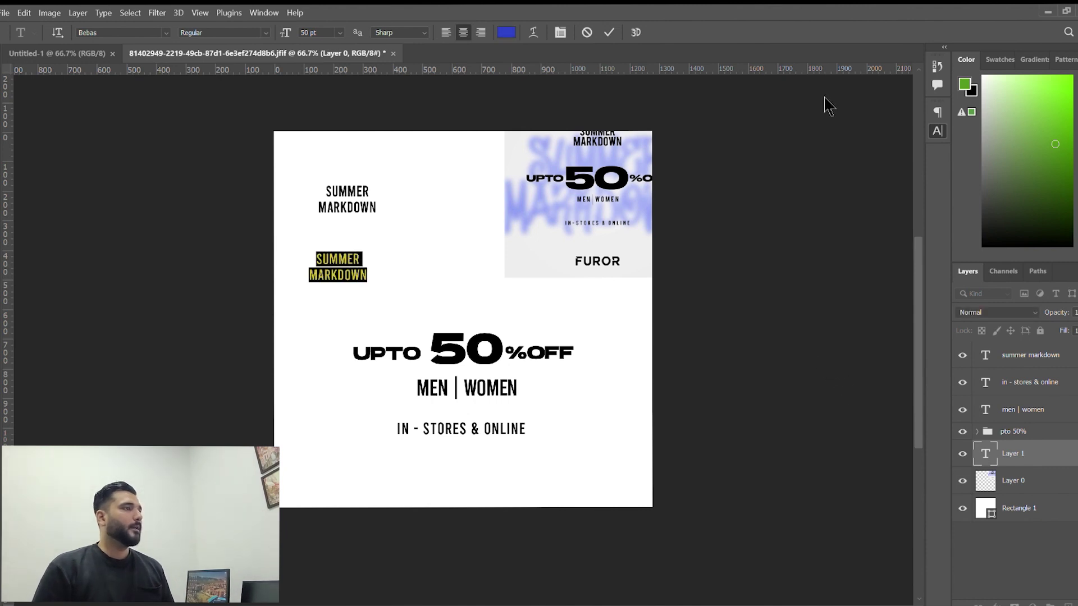
Set the blue "SUMMER MARKDOWN" text in the Comic Dylans font with all capital letters.
left_click(860, 128)
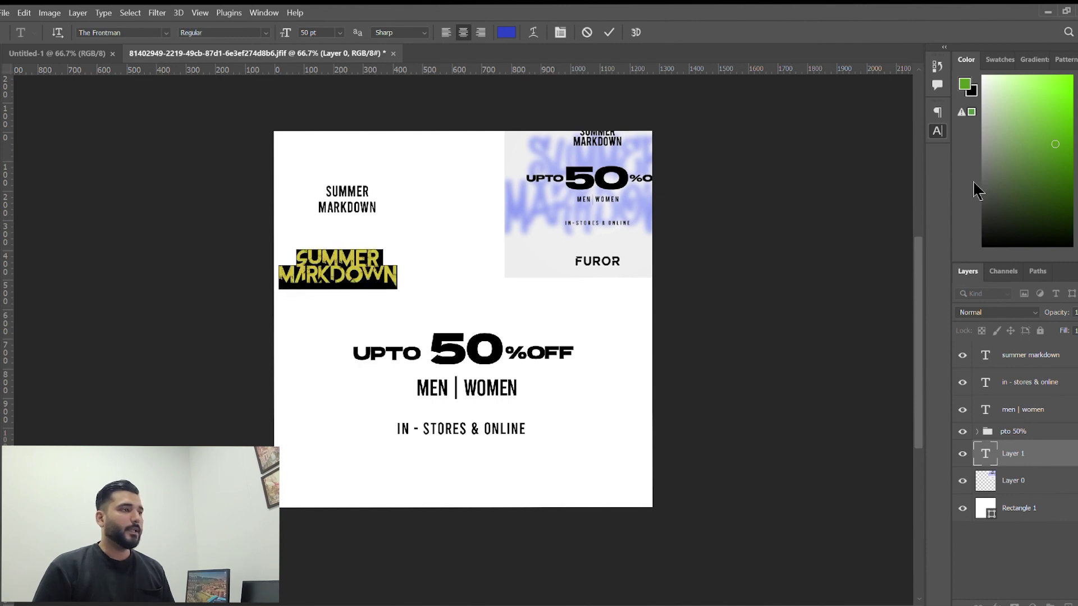
scroll(970, 382, "down", 3)
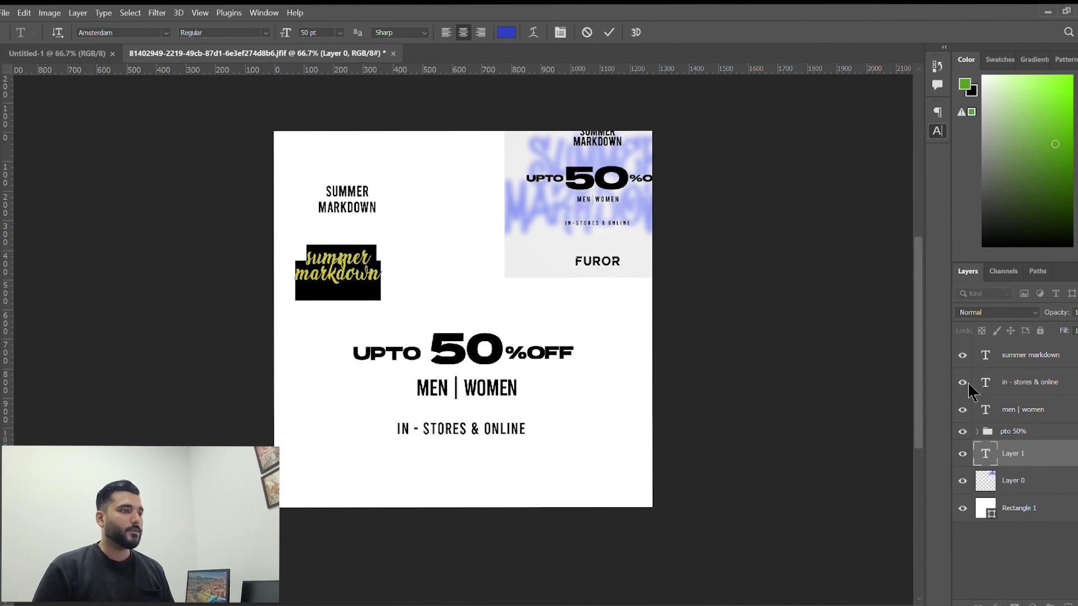
scroll(970, 387, "down", 3)
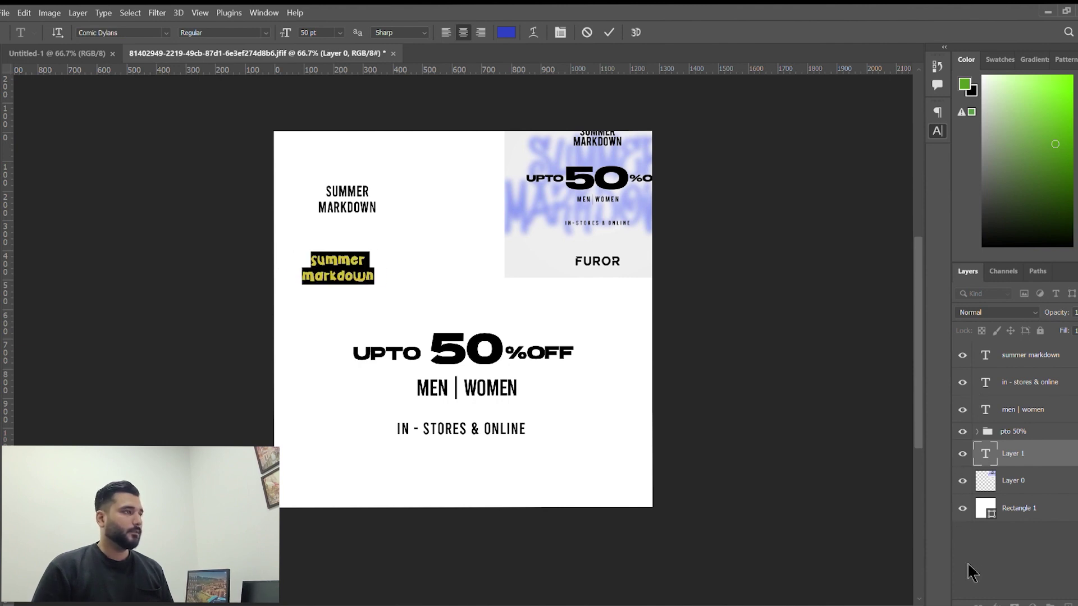
left_click(825, 200)
left_click(345, 272)
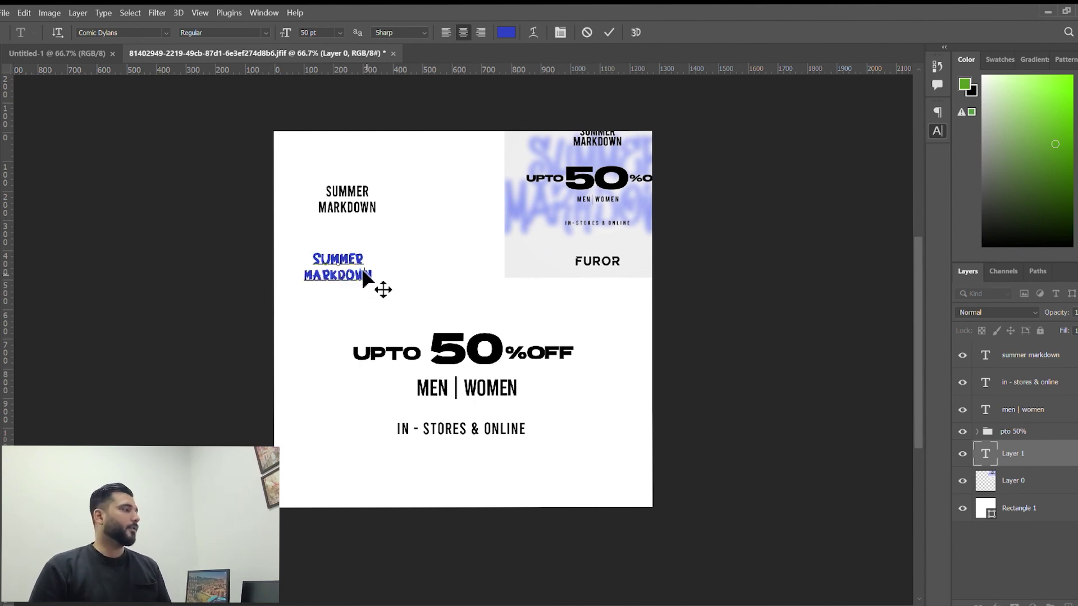
key("ctrl+Return")
Move the reference image back fully onto the canvas, beside the "SUMMER MARKDOWN" texts.
key("ctrl+t")
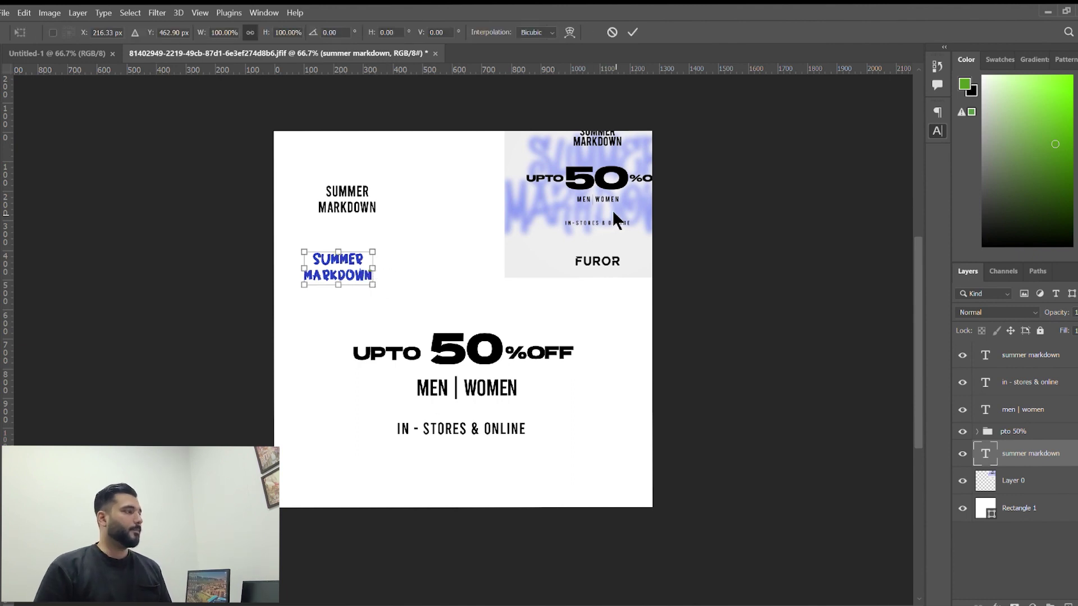
key("Return")
key("v")
left_click_drag(613, 214, 567, 240)
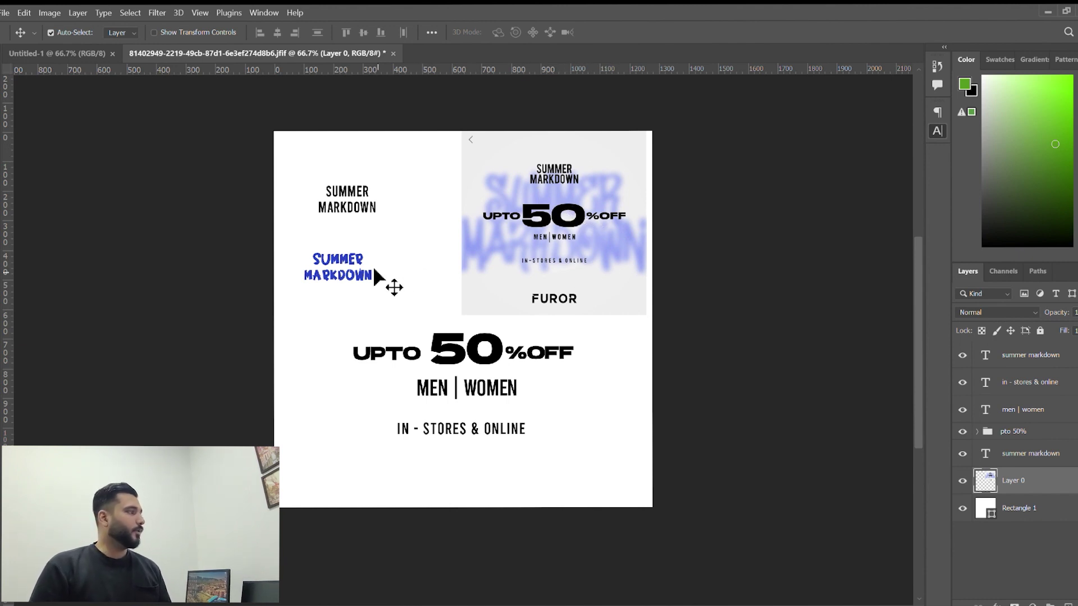
Place the blue "SUMMER MARKDOWN" text layer beneath the reference image layer in the stacking order.
key("t")
left_click(322, 284)
key("Escape")
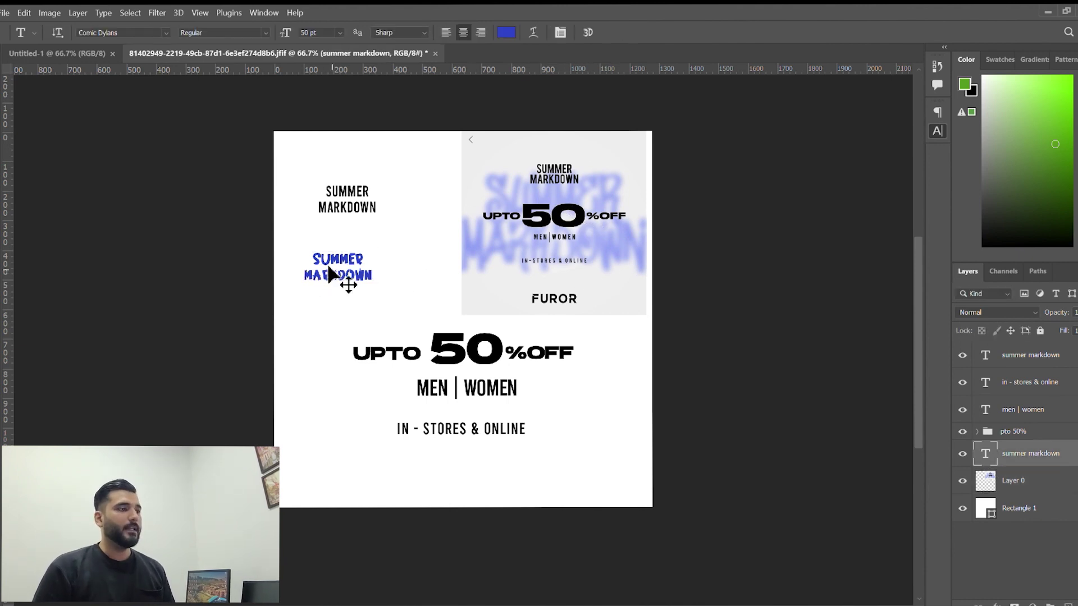
left_click_drag(1037, 455, 1036, 504)
Enlarge the blue "SUMMER MARKDOWN" text to about 503% and position it across the canvas behind the "UPTO 50 %OFF" headline.
key("ctrl+t")
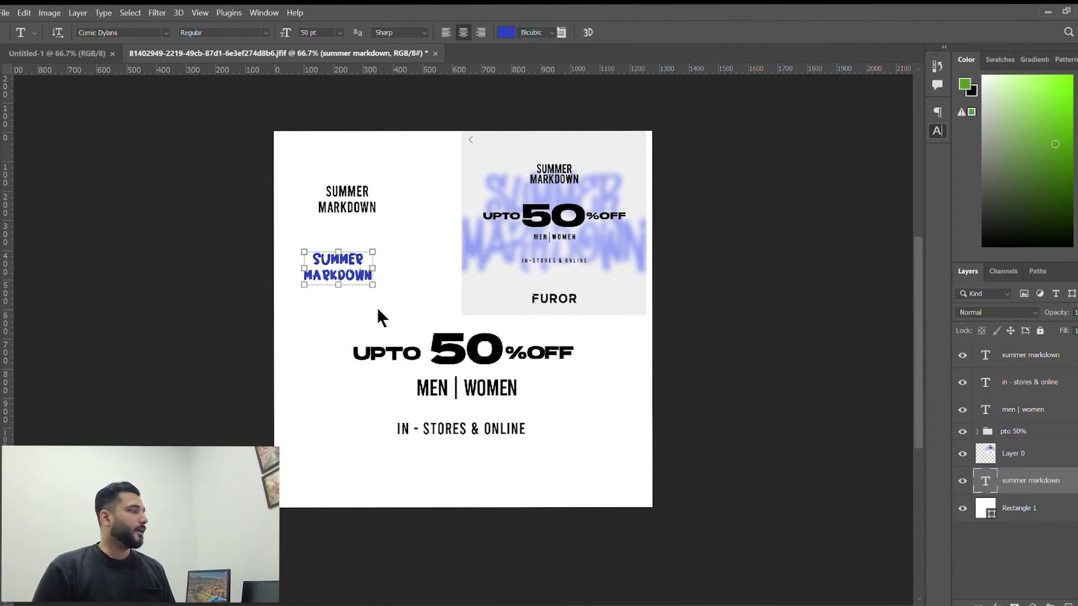
left_click_drag(374, 269, 659, 280)
left_click_drag(556, 293, 545, 346)
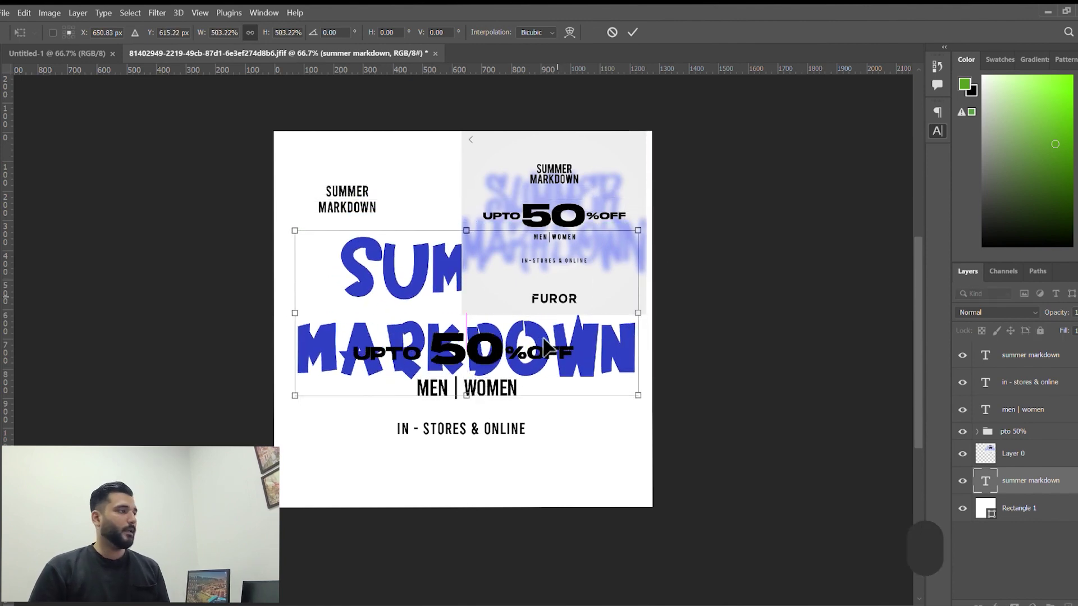
key("Return")
Tighten the line spacing and letter spacing of the large blue "SUMMER MARKDOWN" text.
left_click(410, 308)
key("ctrl+a")
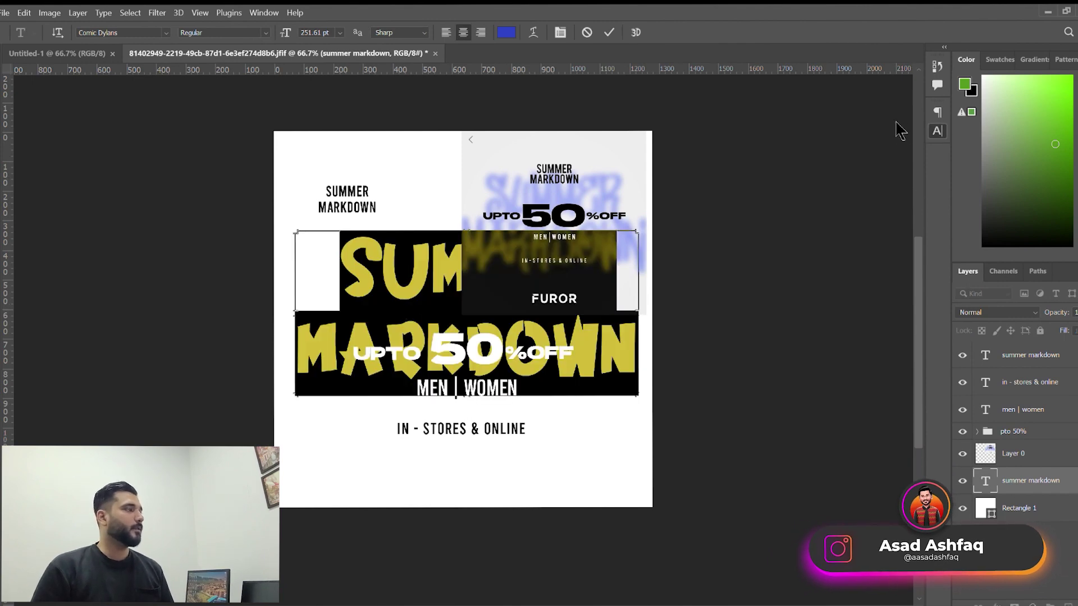
left_click_drag(876, 152, 842, 149)
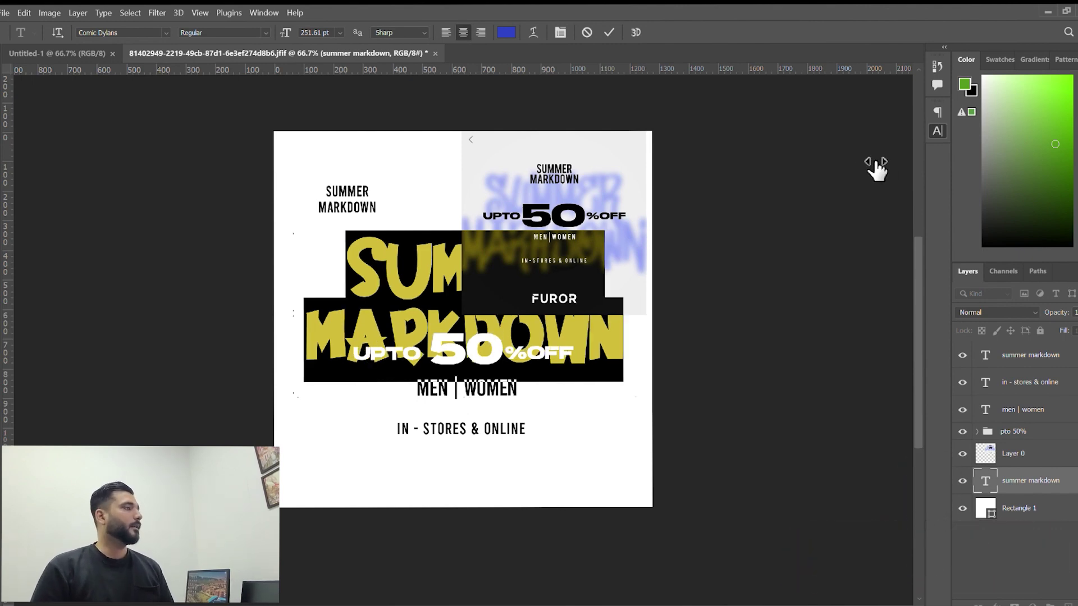
key("ctrl+Return")
Enlarge the blue "SUMMER MARKDOWN" text to about 275 pt and centre it horizontally on the canvas behind the headline.
left_click(560, 354)
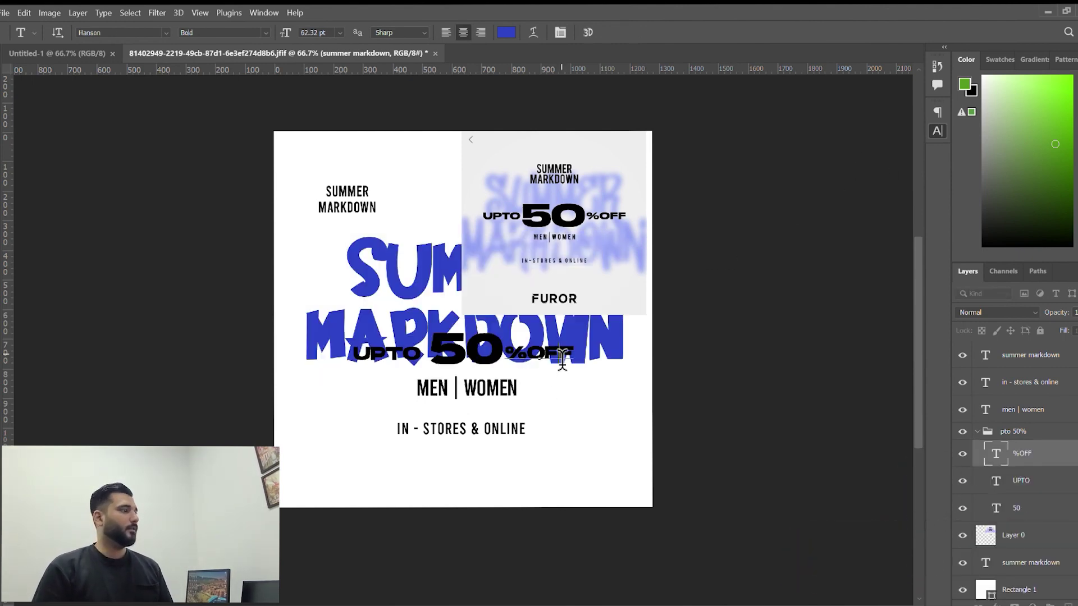
key("ctrl+Return")
left_click(593, 359, "ctrl")
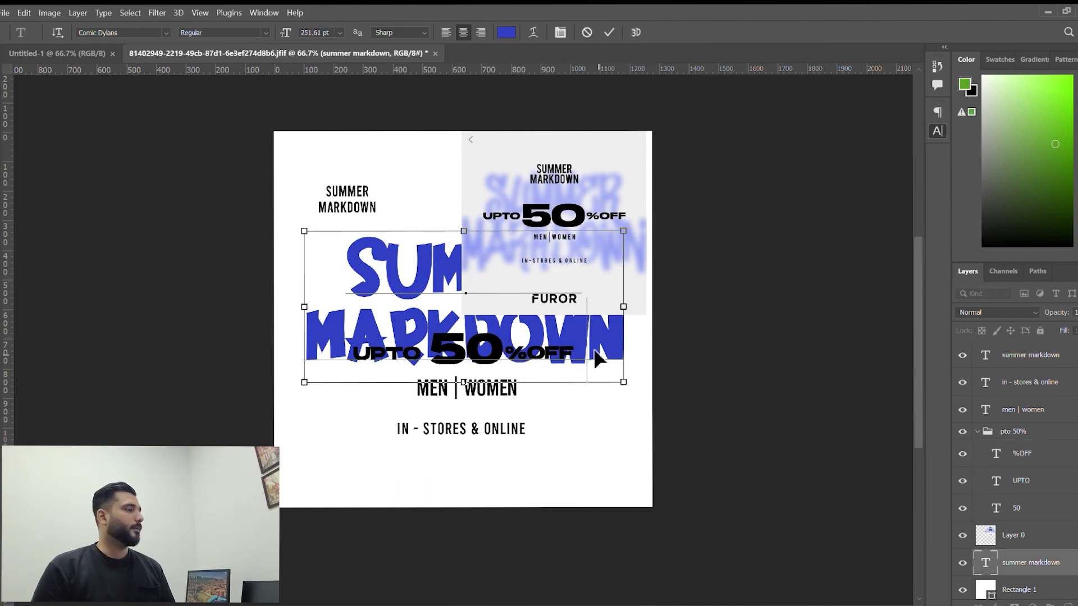
key("ctrl+t")
left_click_drag(628, 387, 655, 414)
left_click_drag(605, 359, 583, 362)
key("Return")
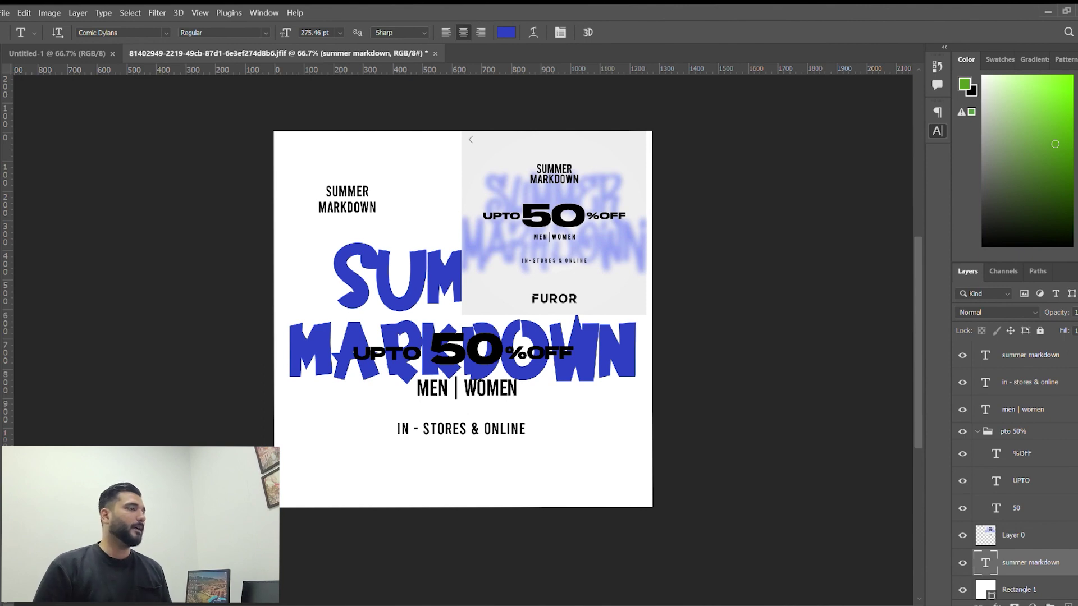
Lower the opacity of the large blue "SUMMER MARKDOWN" layer so it fades to a pale blue.
key("space")
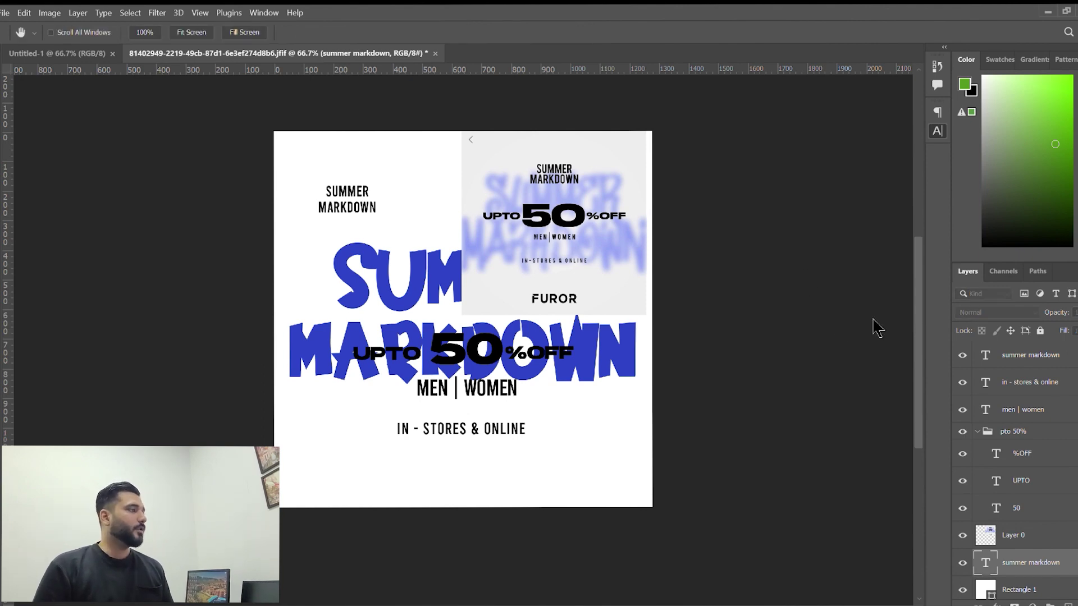
mouse_move(873, 320)
left_mouse_down()
mouse_move(830, 315)
mouse_move(860, 314)
left_mouse_up()
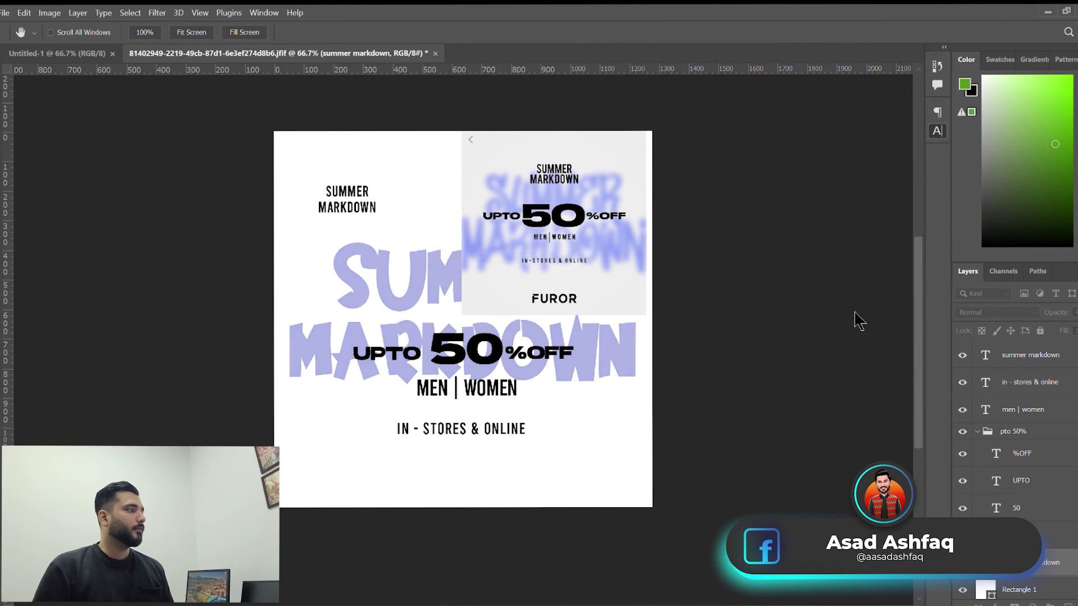
key("t")
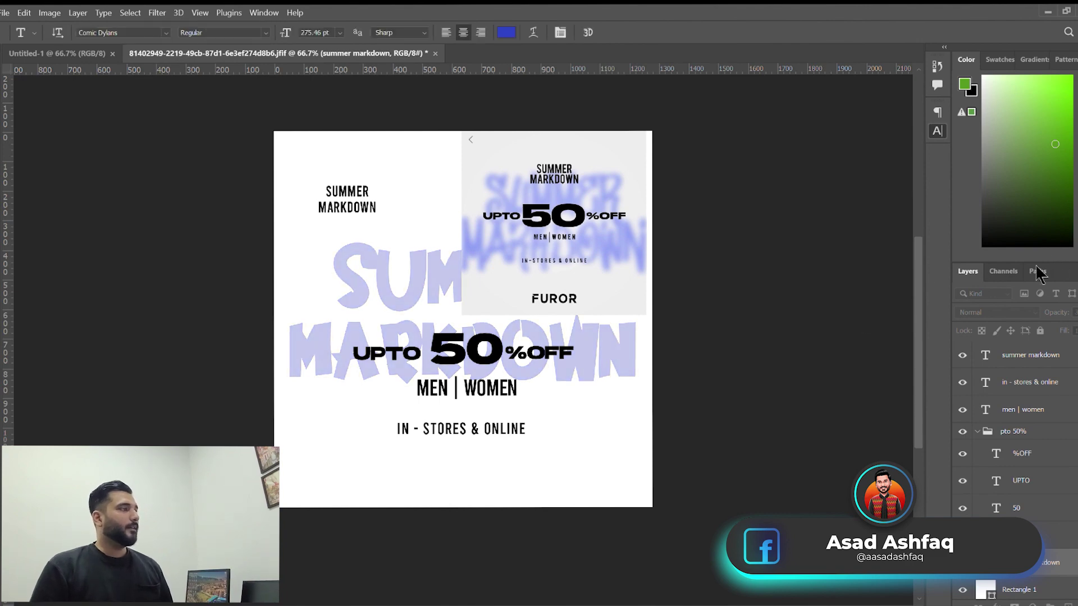
Apply a subtle light grey-to-white Gradient Overlay to the Rectangle 1 background layer.
left_click(1072, 593)
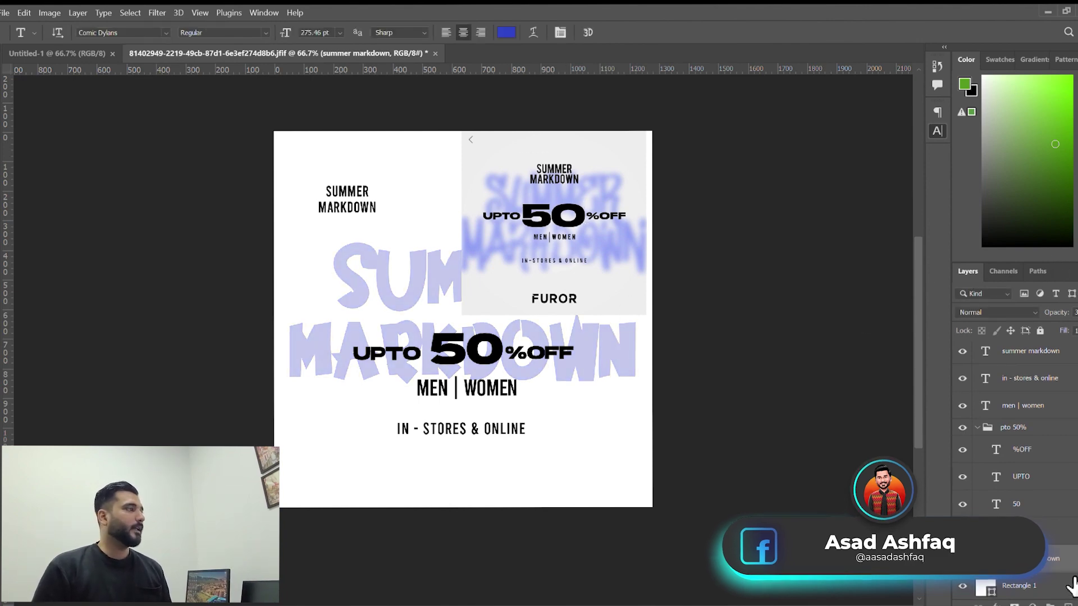
double_click(1071, 586)
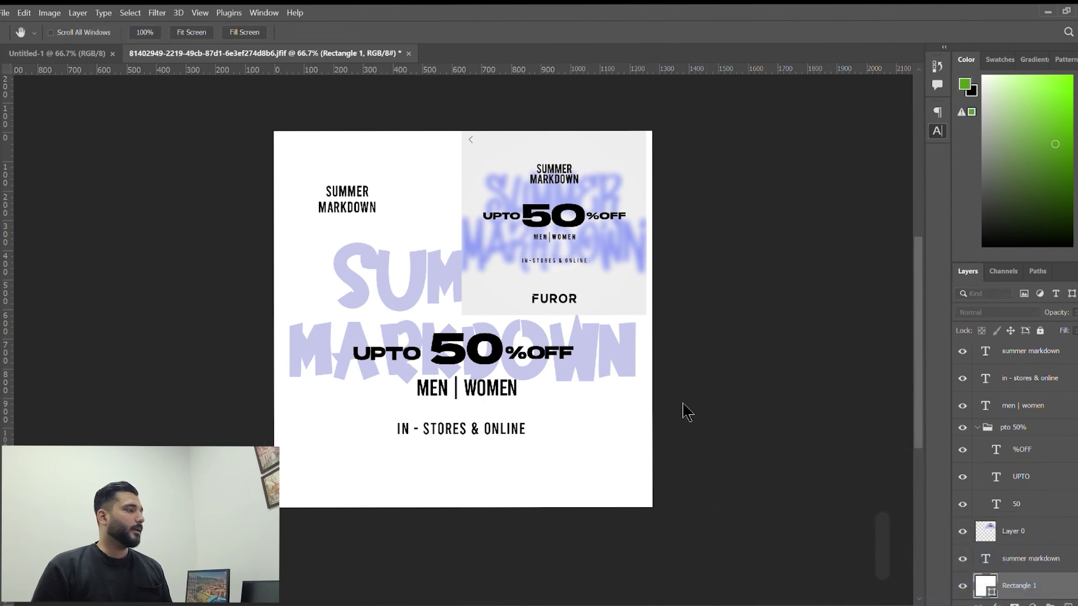
left_click(619, 451)
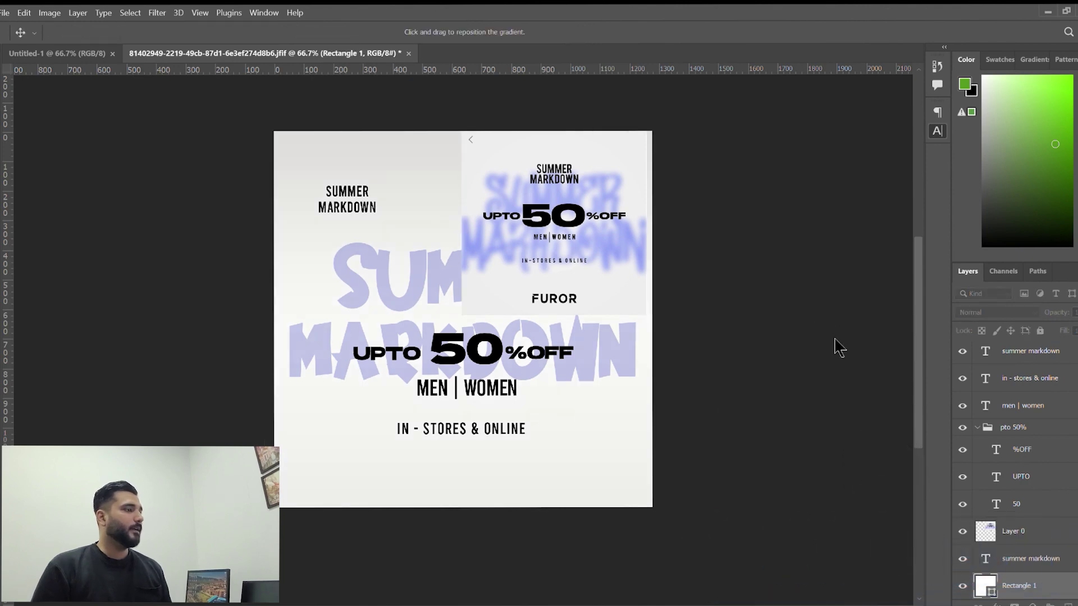
left_click(834, 337)
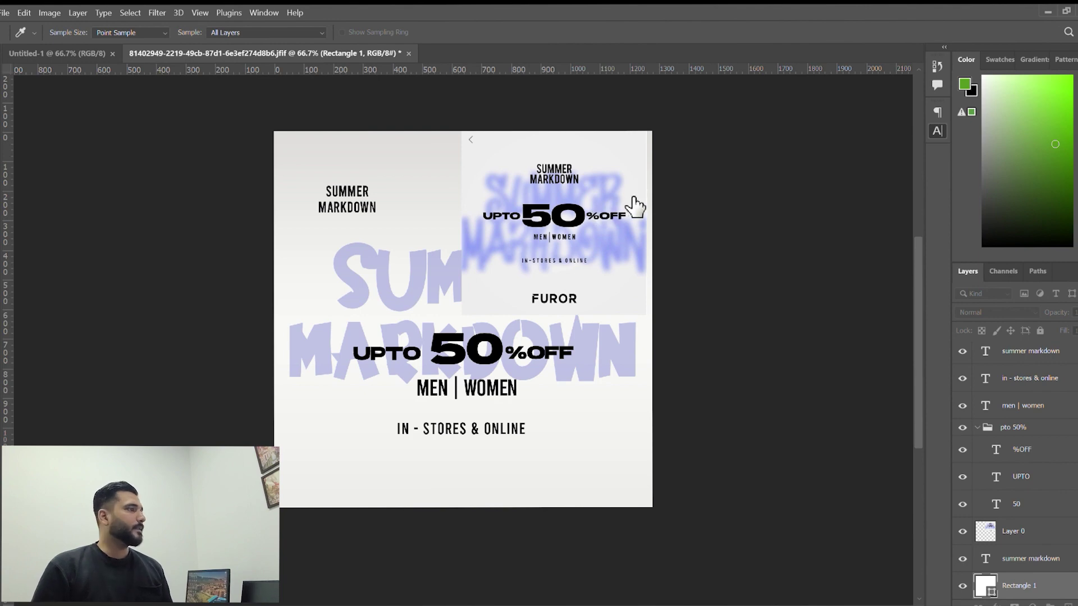
left_click_drag(647, 193, 609, 194)
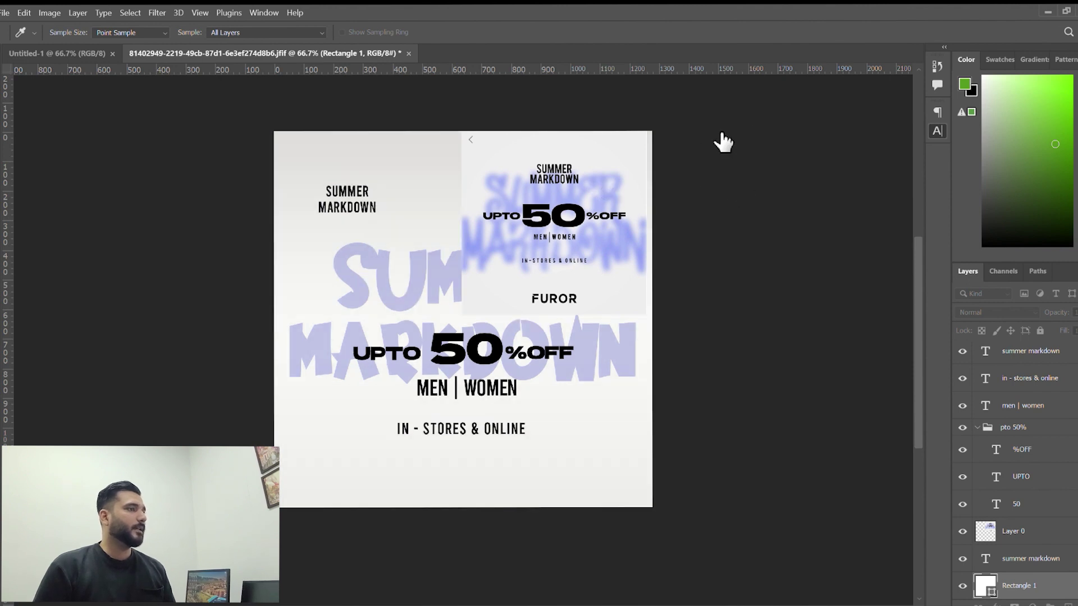
key("t")
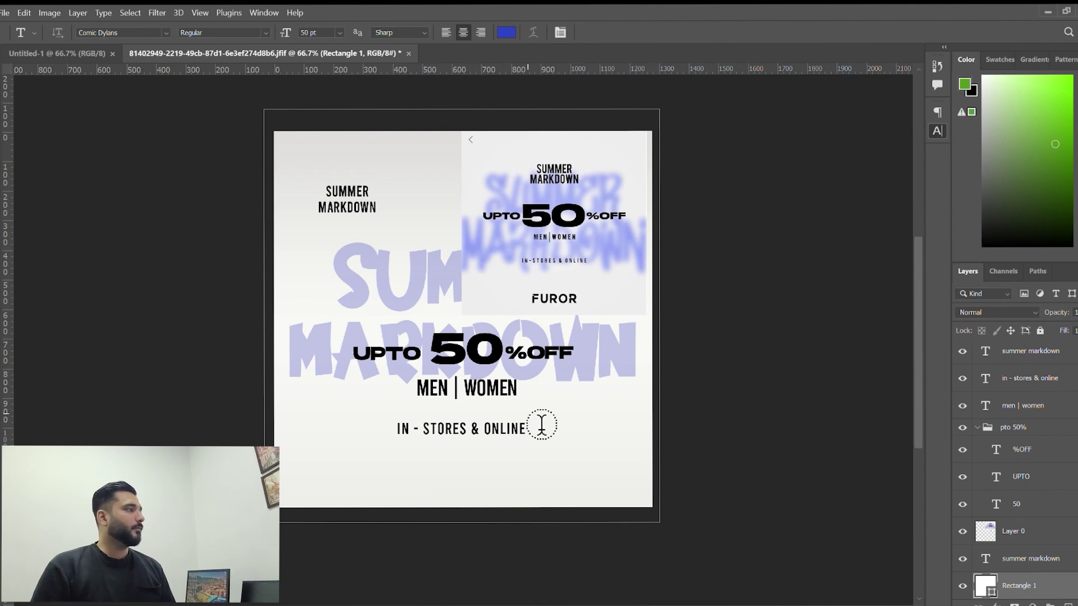
left_click(523, 167)
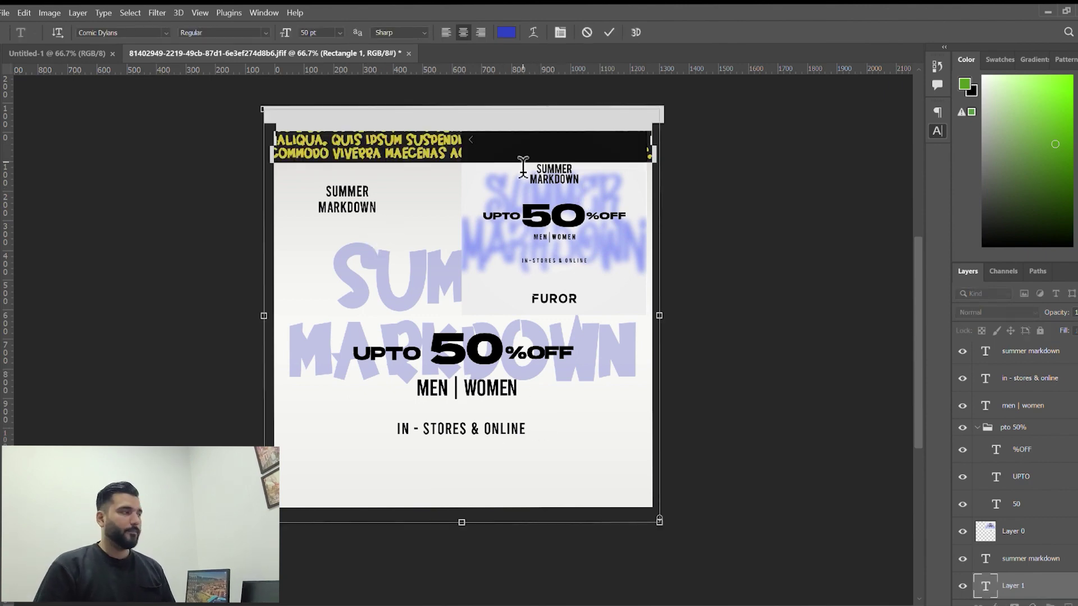
key("Escape")
key("ctrl+z")
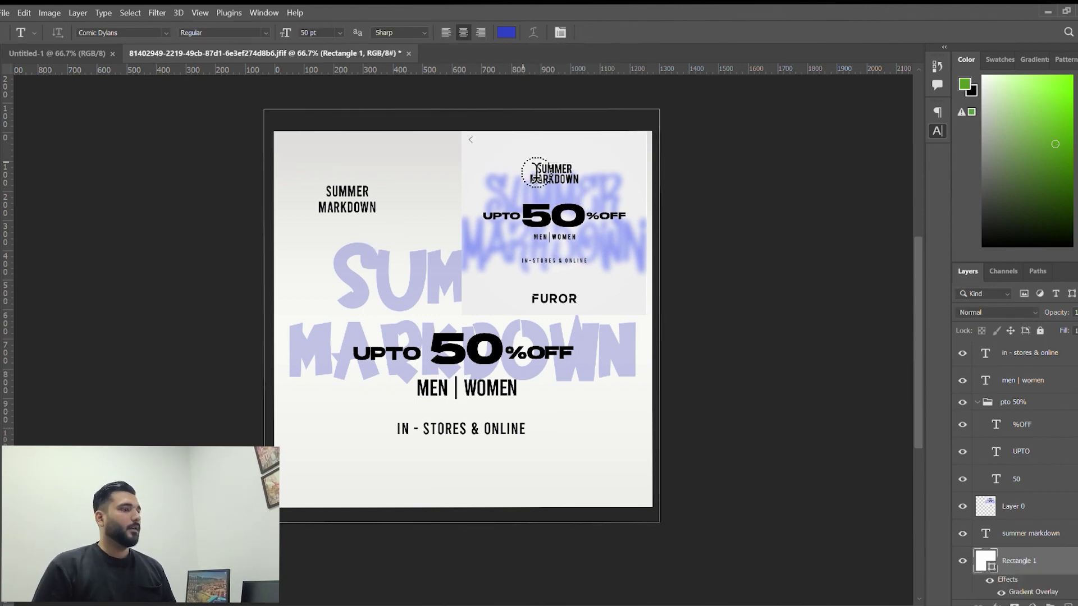
Hide the Layer 0 reference image, enlarge the small black "SUMMER MARKDOWN" heading to about 212% and centre it near the canvas top.
key("v")
left_click(515, 153)
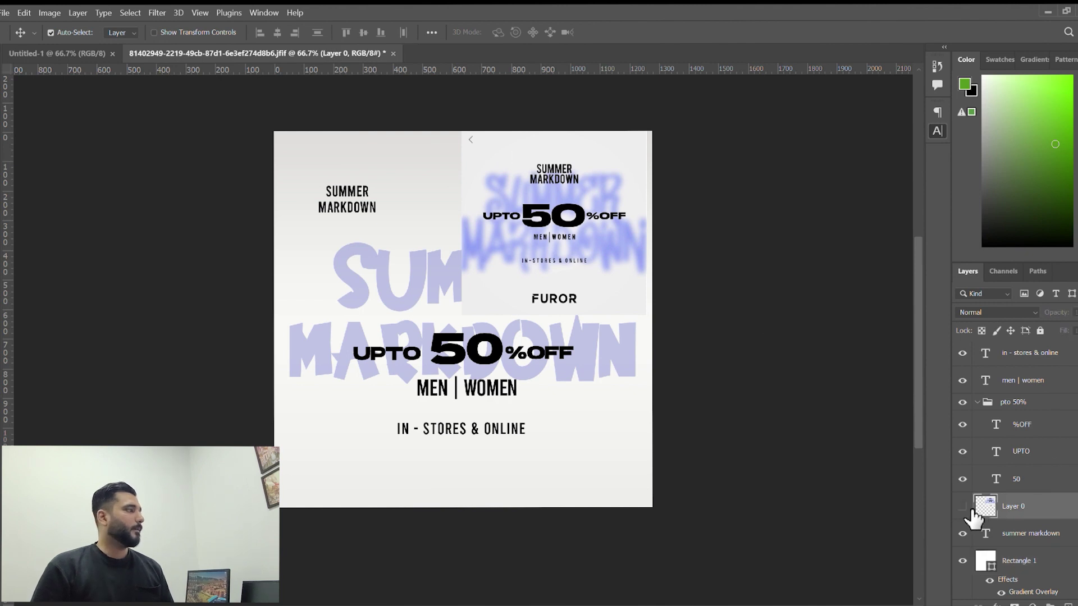
left_click(962, 506)
key("t")
left_click(340, 201)
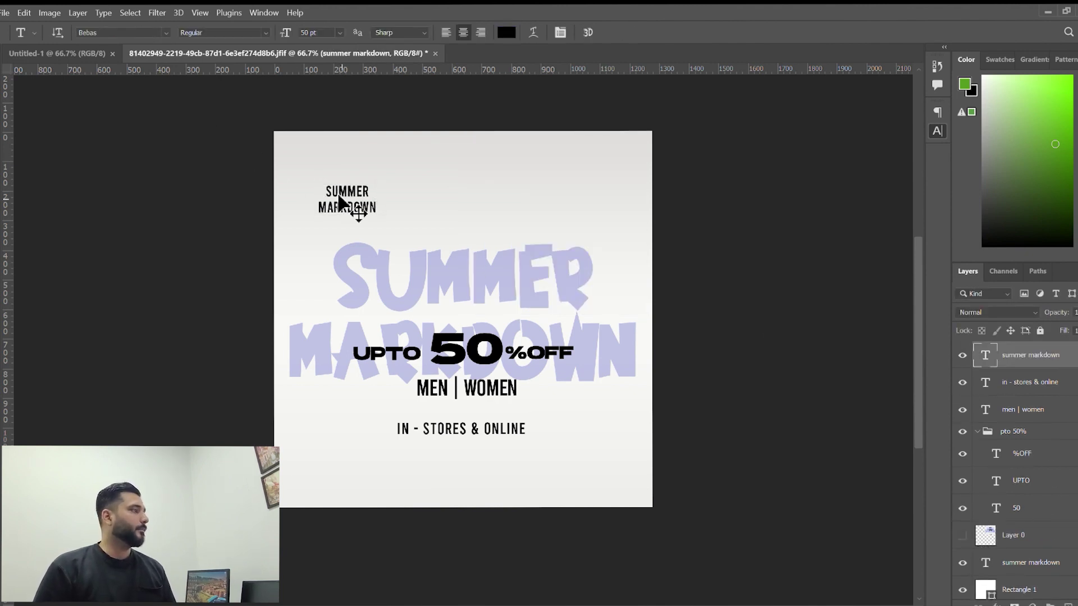
key("ctrl+t")
left_click_drag(408, 204, 528, 192)
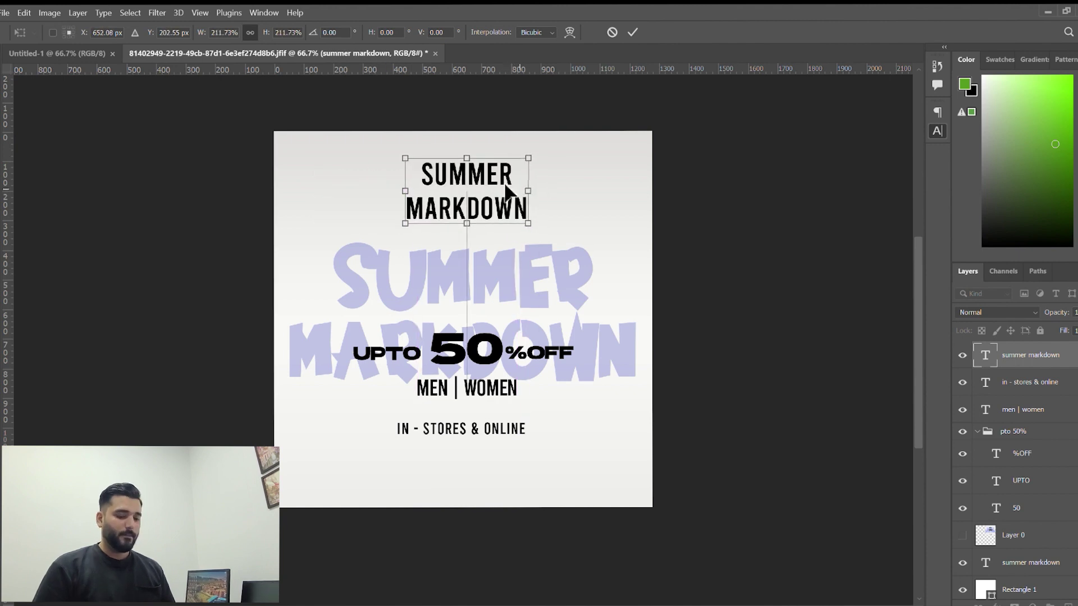
key("Return")
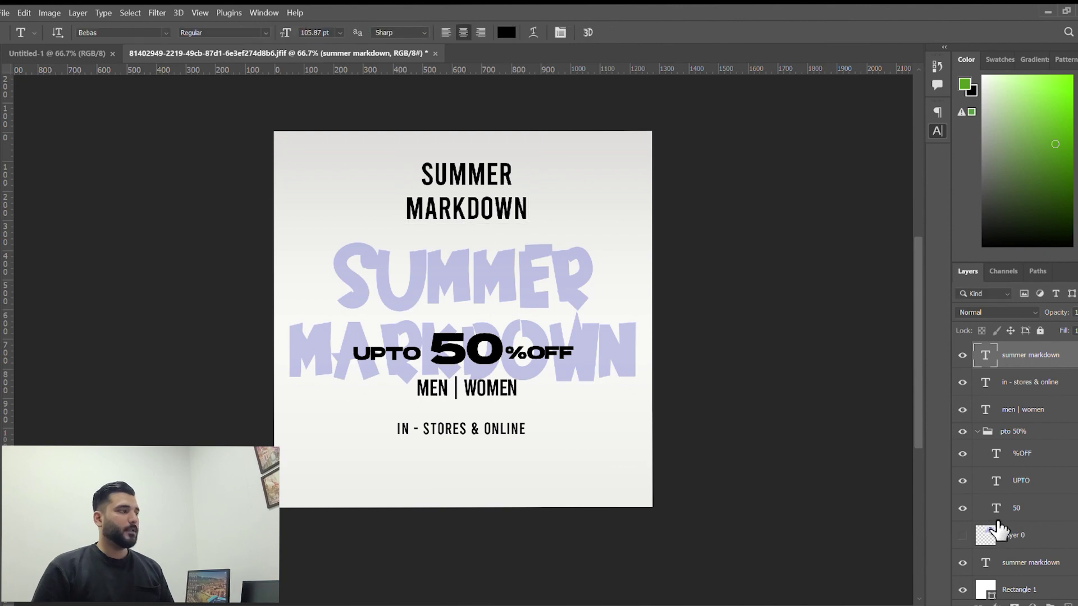
Enlarge the "UPTO 50 %OFF" group to about 156% and place it centred over the faded blue lettering.
left_click(1027, 431)
key("ctrl+t")
left_click_drag(473, 364, 483, 327)
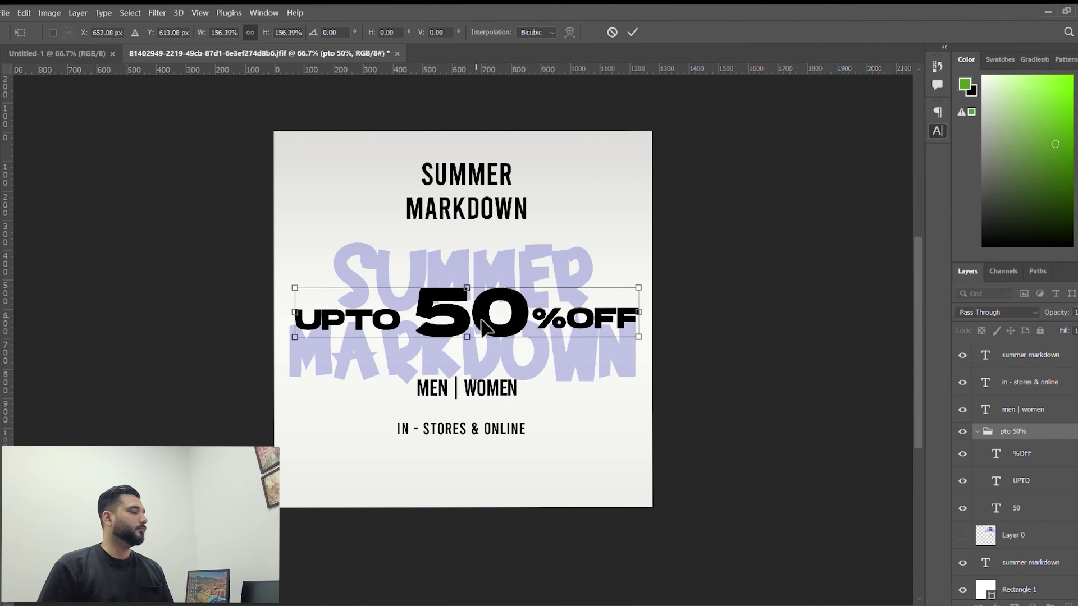
key("Return")
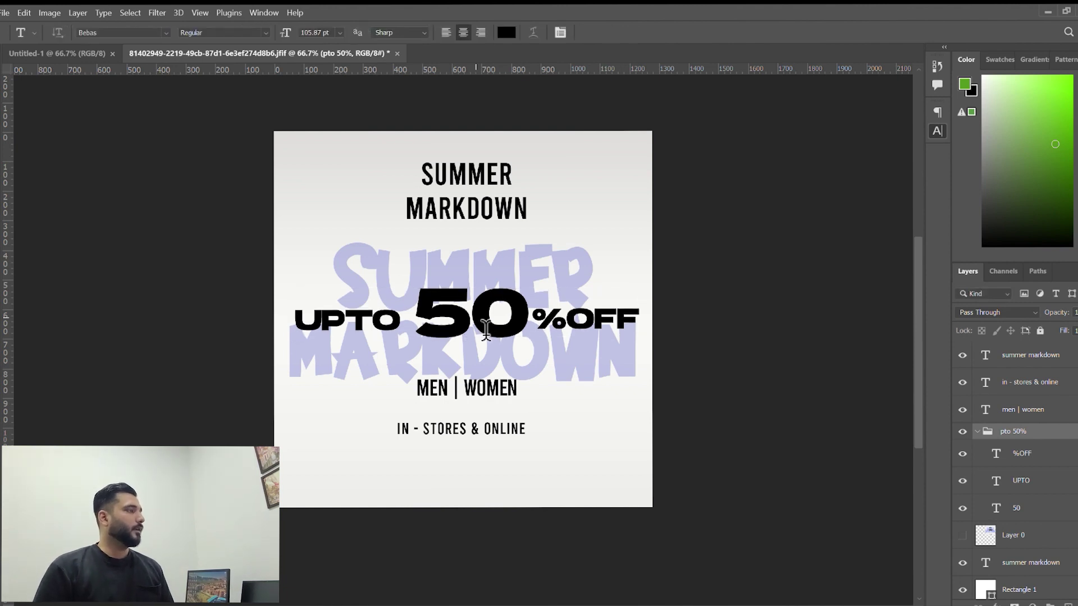
Nudge the black "SUMMER MARKDOWN" heading down by about 30 px.
left_click(477, 192, "ctrl")
key("ctrl+t")
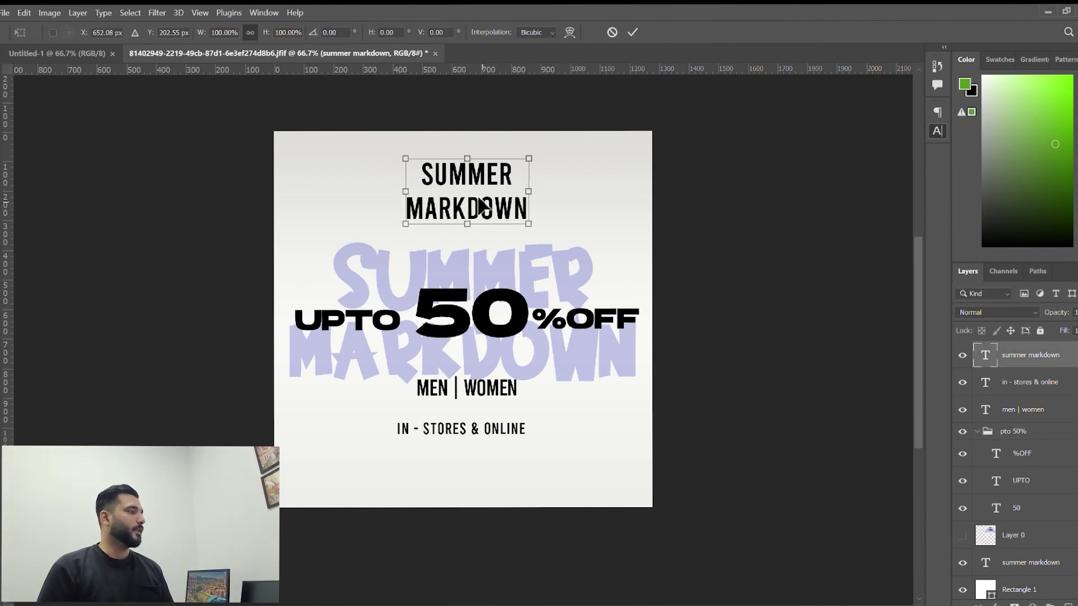
key("shift+Down")
key("shift+Down")
key("shift+Down")
key("Return")
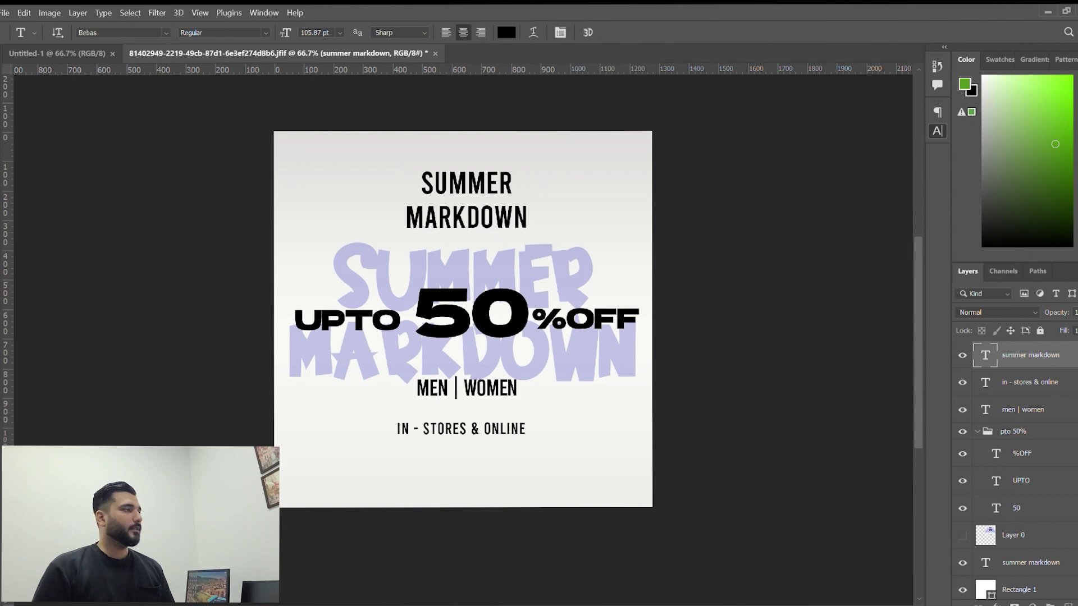
Show the Layer 0 reference image at the top of the layer stack and set the "50" text size to 300 pt.
left_click(963, 535)
left_click_drag(966, 536, 1050, 355)
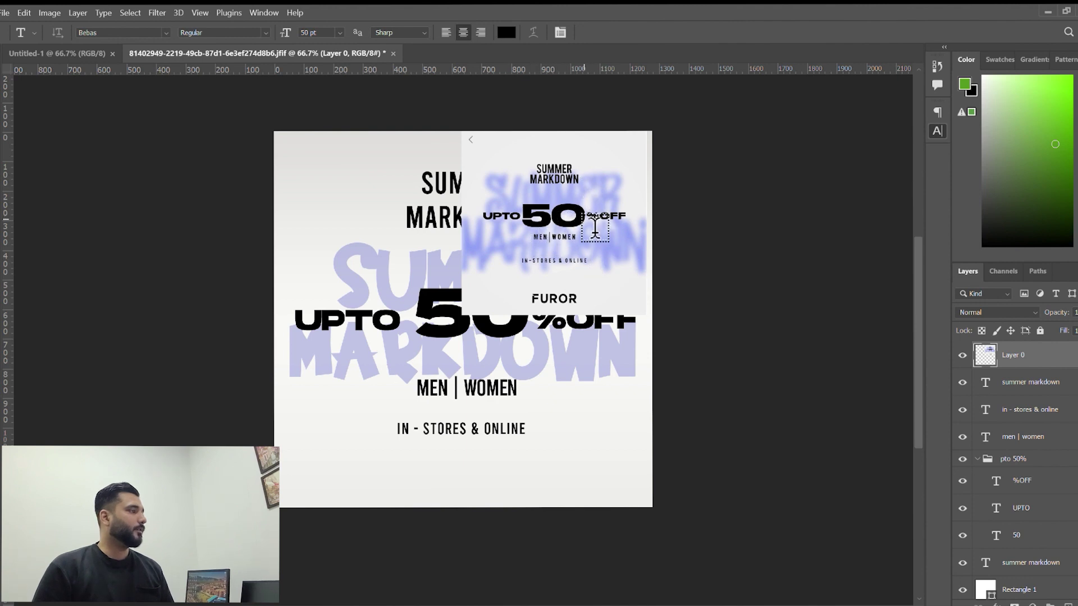
left_click(459, 316)
key("ctrl+a")
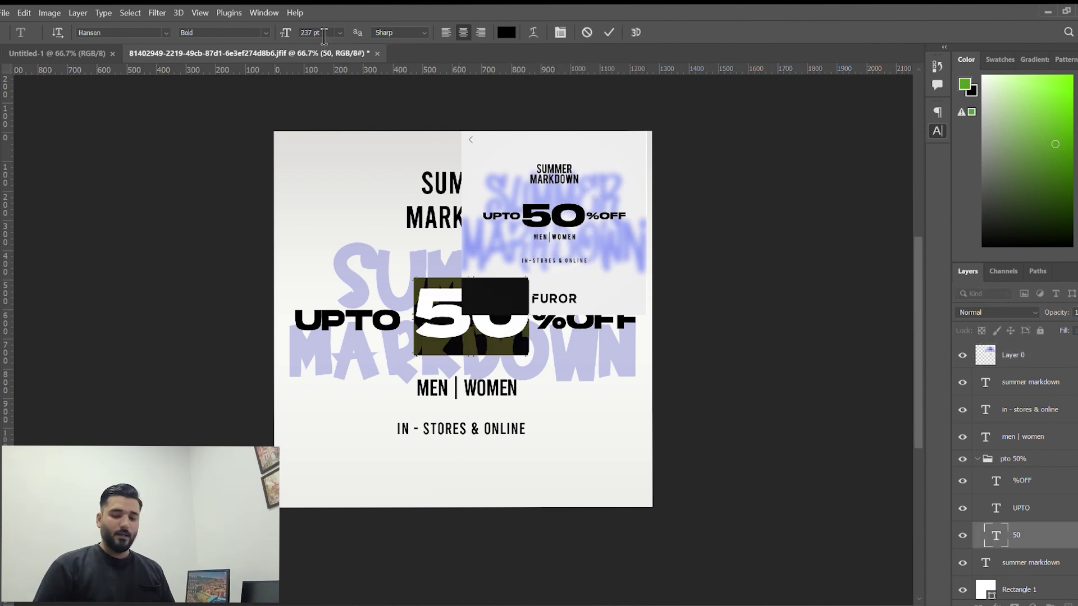
left_click(325, 42)
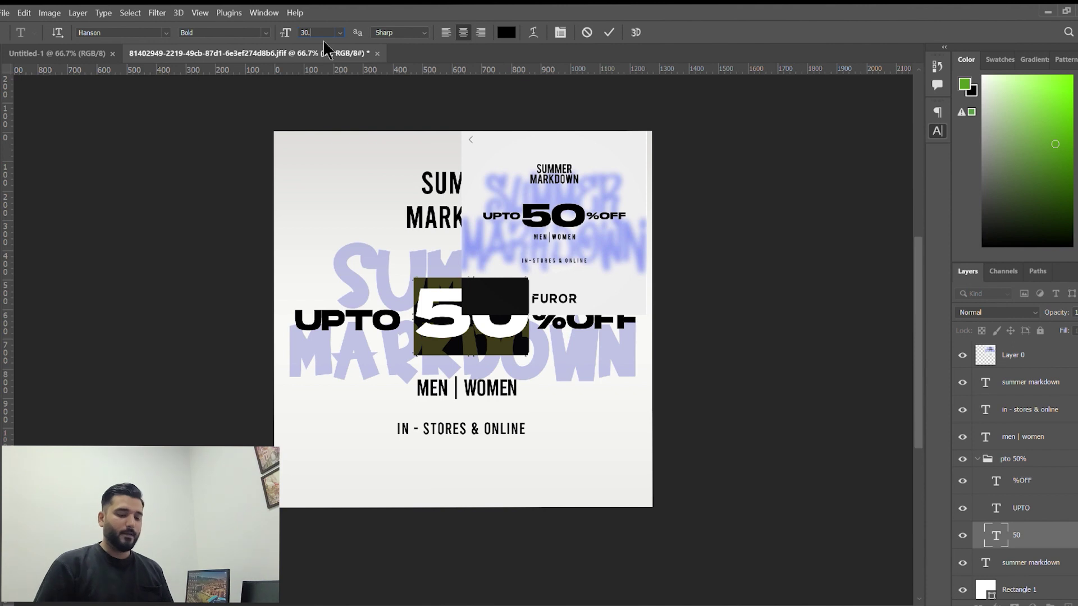
type("300")
key("Return")
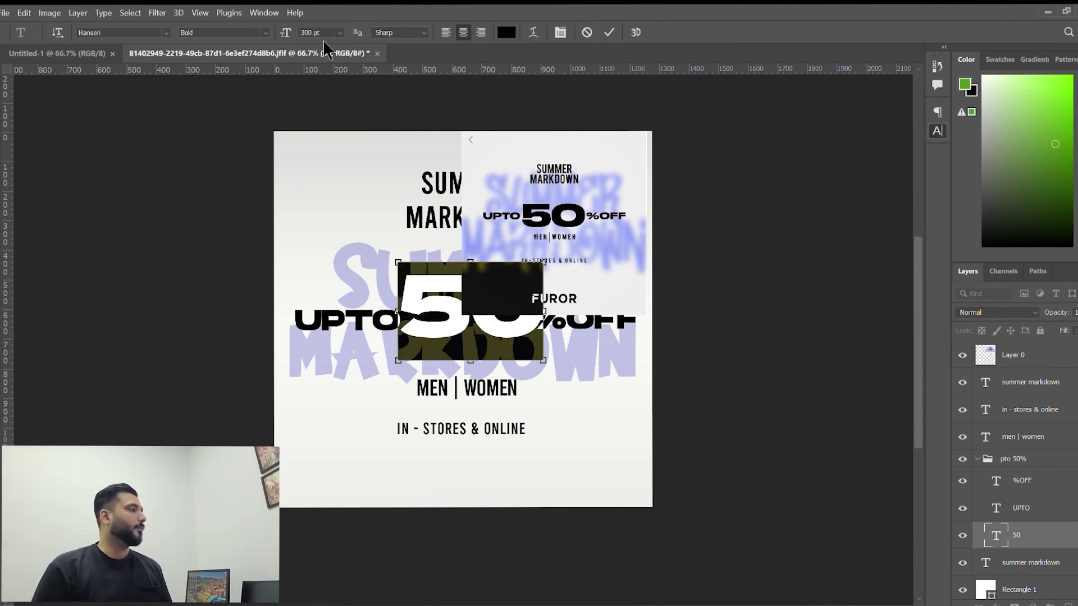
key("ctrl+Return")
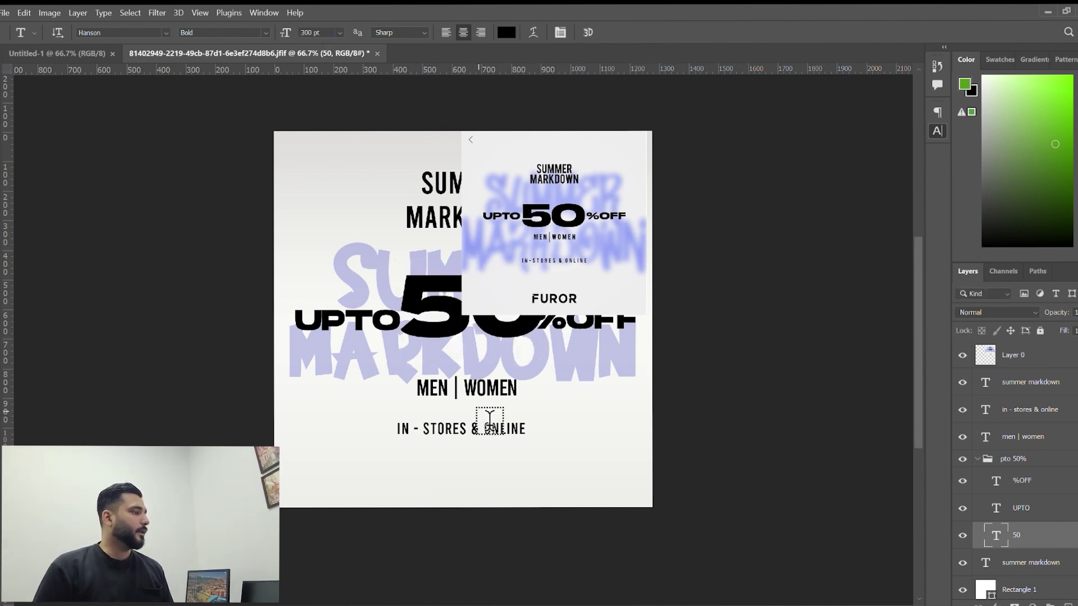
Move the "IN - STORES & ONLINE" line slightly lower and align it with the headline's centre.
left_click(471, 437)
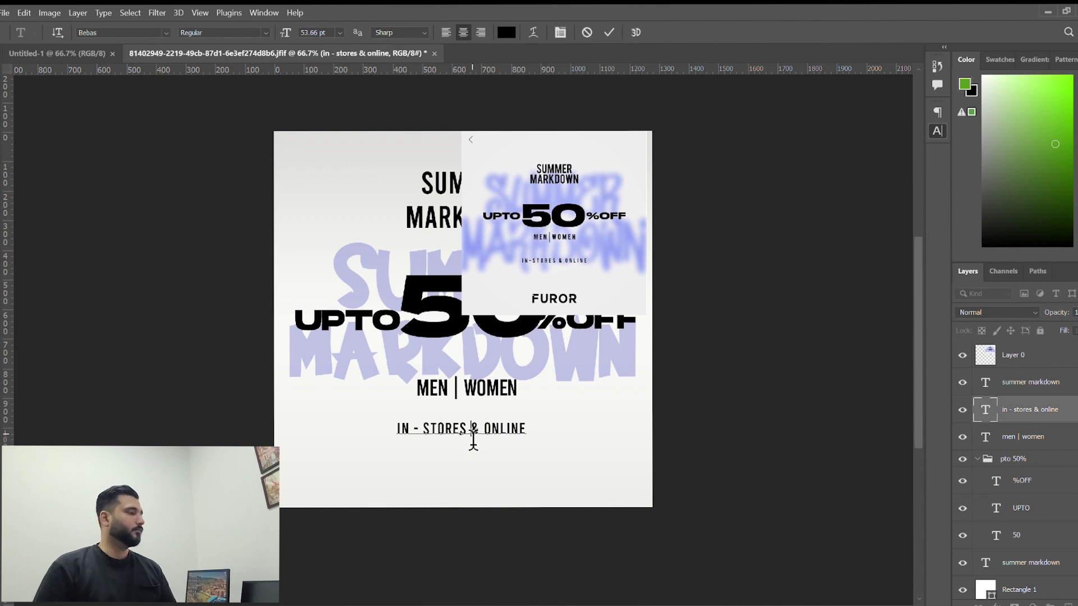
key("ctrl+Return")
key("ctrl+t")
left_click_drag(473, 436, 474, 436)
key("Return")
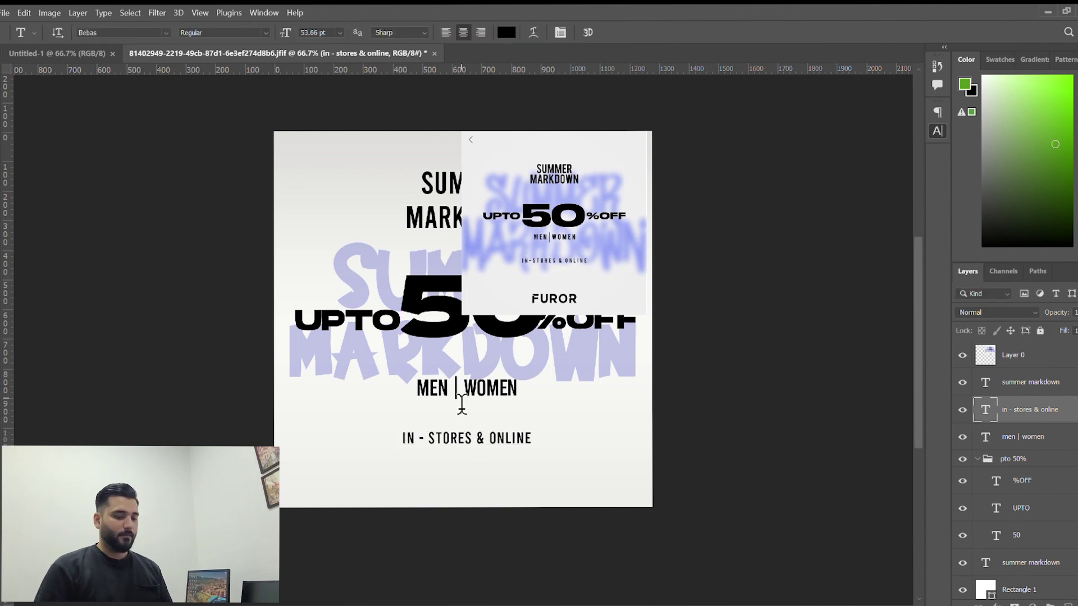
Move the "MEN | WOMEN" line up so it sits just beneath the "50" headline.
left_click(464, 397)
key("ctrl+Return")
key("ctrl+t")
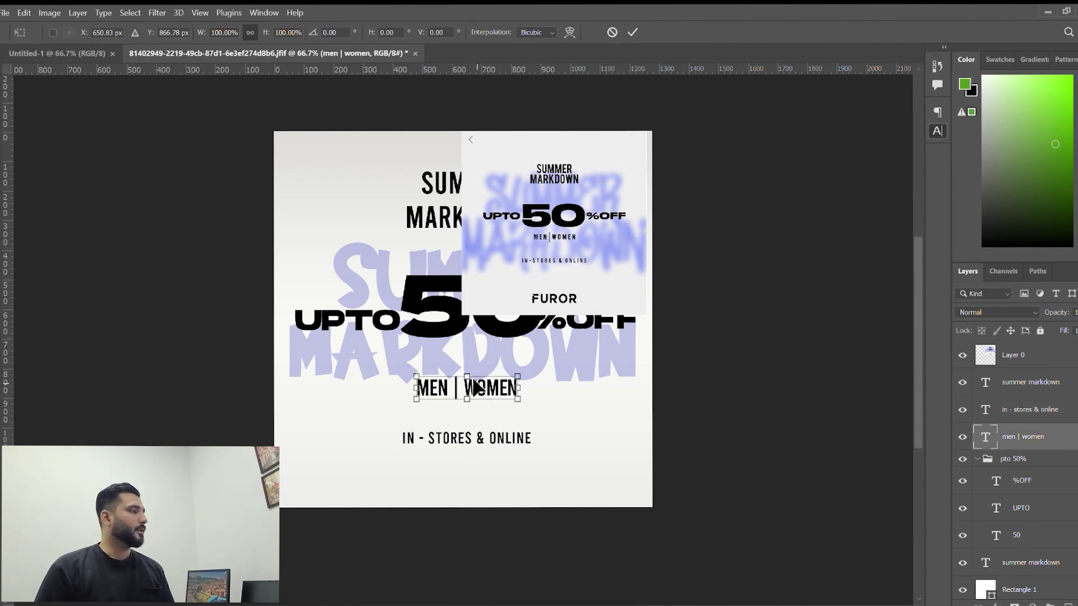
left_click_drag(474, 388, 480, 360)
key("Return")
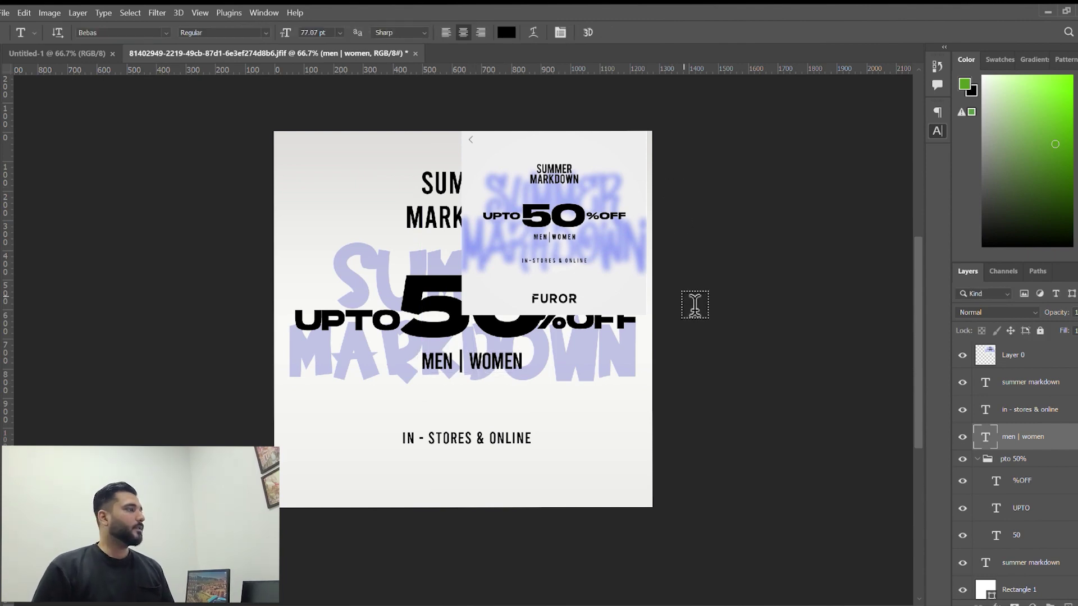
Move the reference image towards the canvas centre, and paste in the FUROR logo with its white background erased.
key("v")
left_click_drag(481, 292, 391, 306)
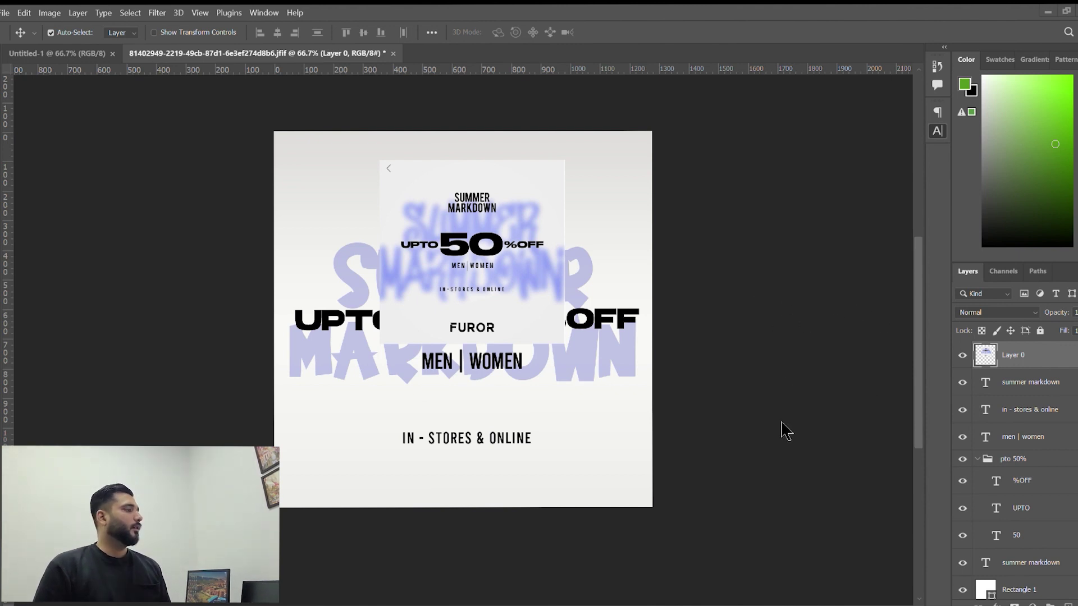
key("ctrl+v")
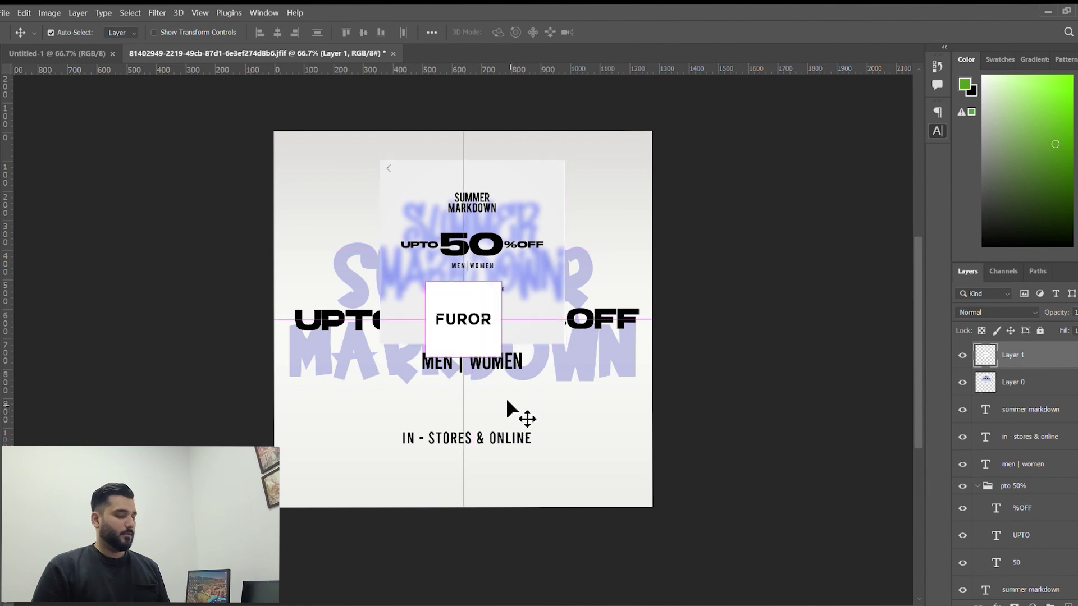
key("e")
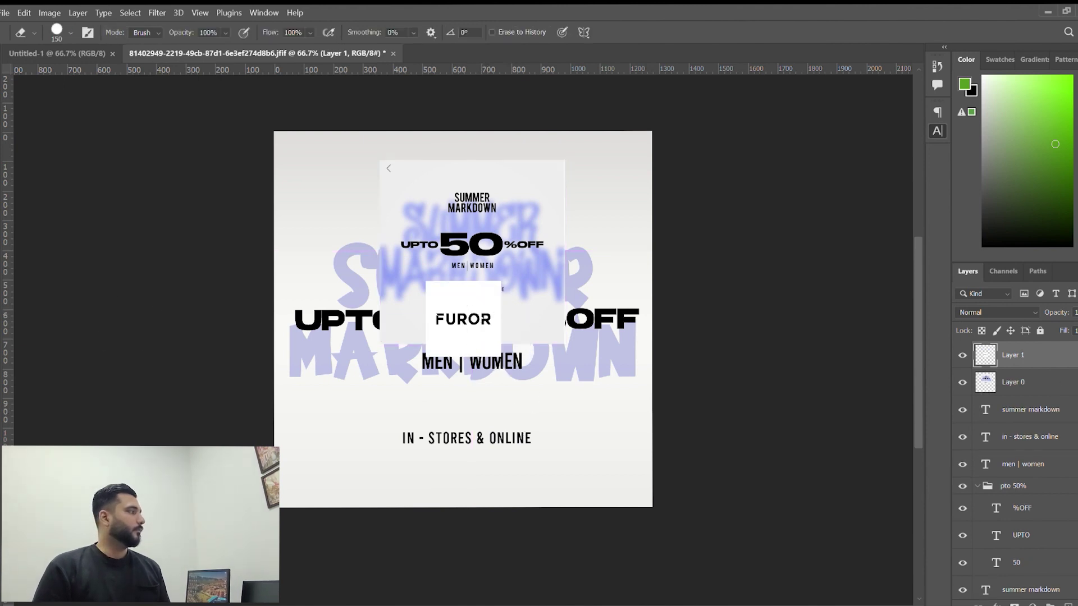
left_click(16, 292)
left_click(479, 303)
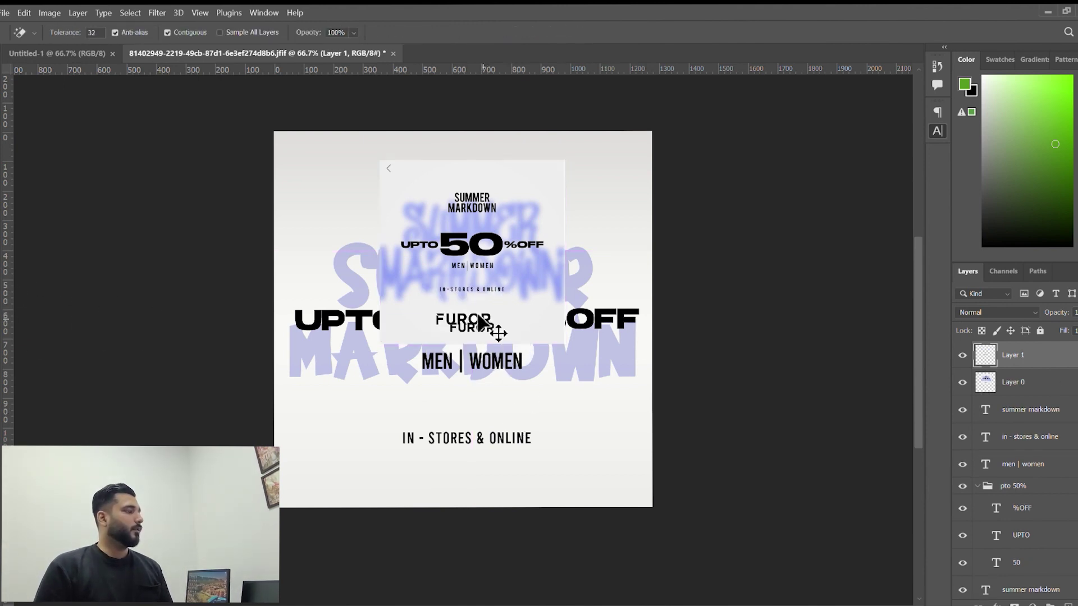
Place the FUROR logo at the bottom centre of the poster below "IN - STORES & ONLINE" and enlarge it.
key("ctrl+t")
left_click_drag(471, 321, 535, 112)
scroll(534, 112, "up", 8)
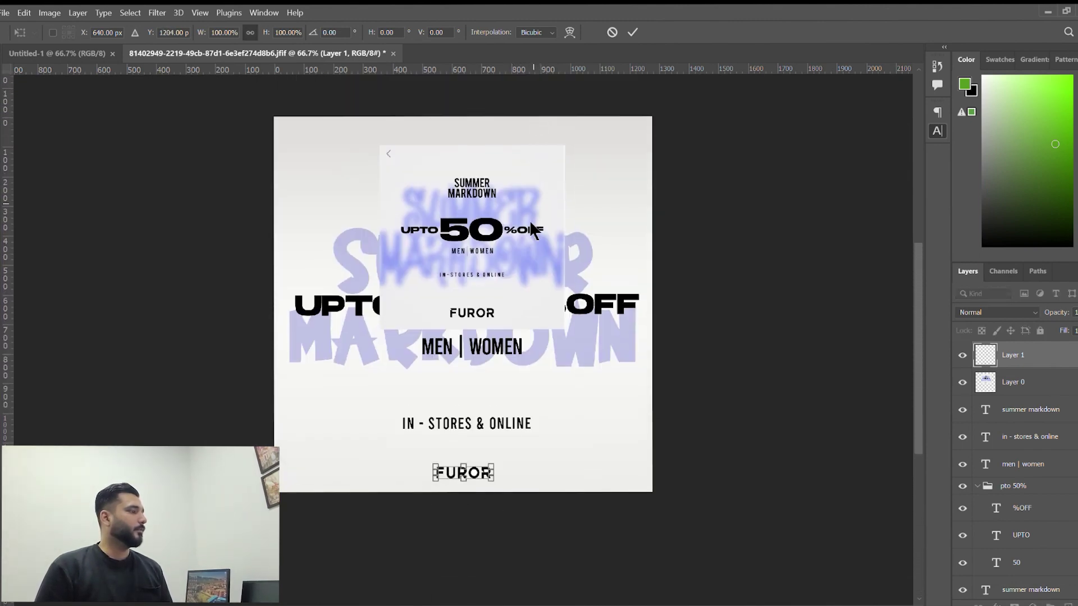
mouse_move(493, 480)
left_mouse_down()
mouse_move(518, 474)
mouse_move(494, 465)
left_mouse_up()
key("Return")
key("e")
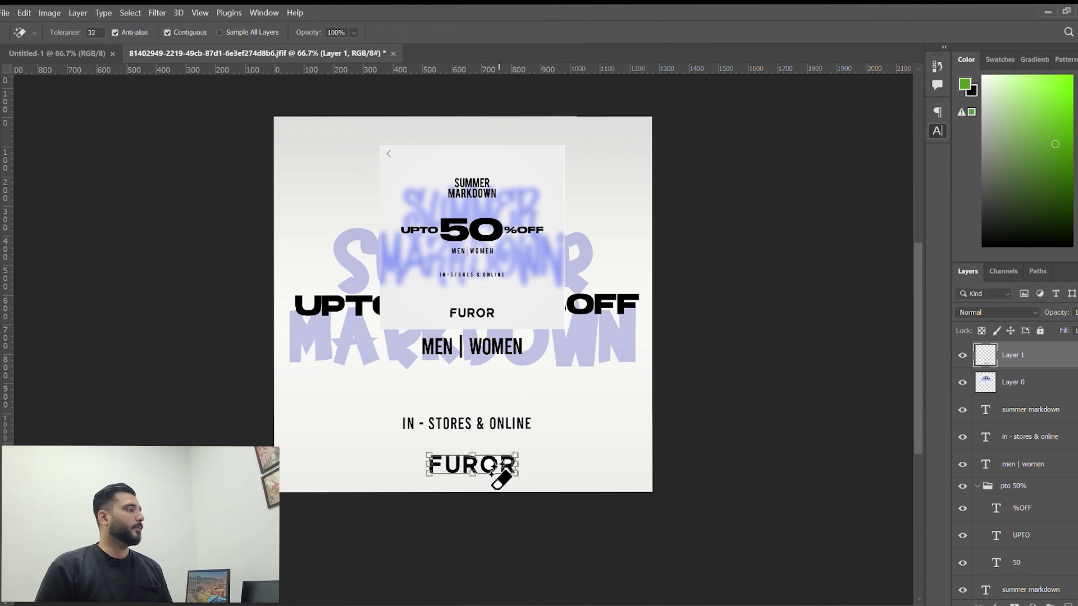
Scale the reference image to about 204% so it fills the canvas, and stack it above the logo layer with its visibility off.
key("v")
left_click_drag(538, 310, 415, 270)
key("ctrl+t")
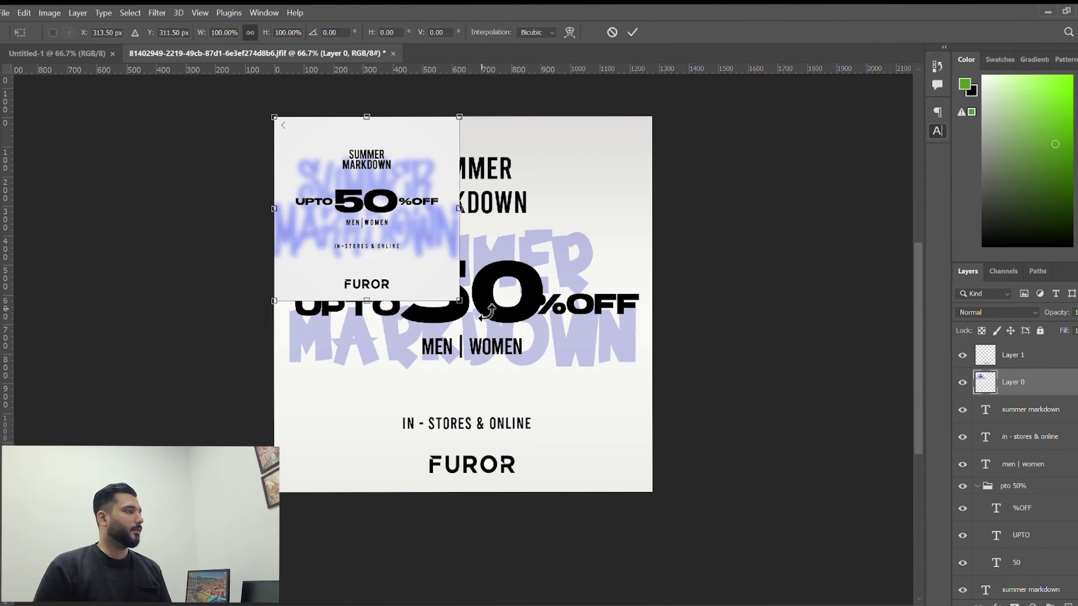
left_click_drag(459, 303, 653, 494)
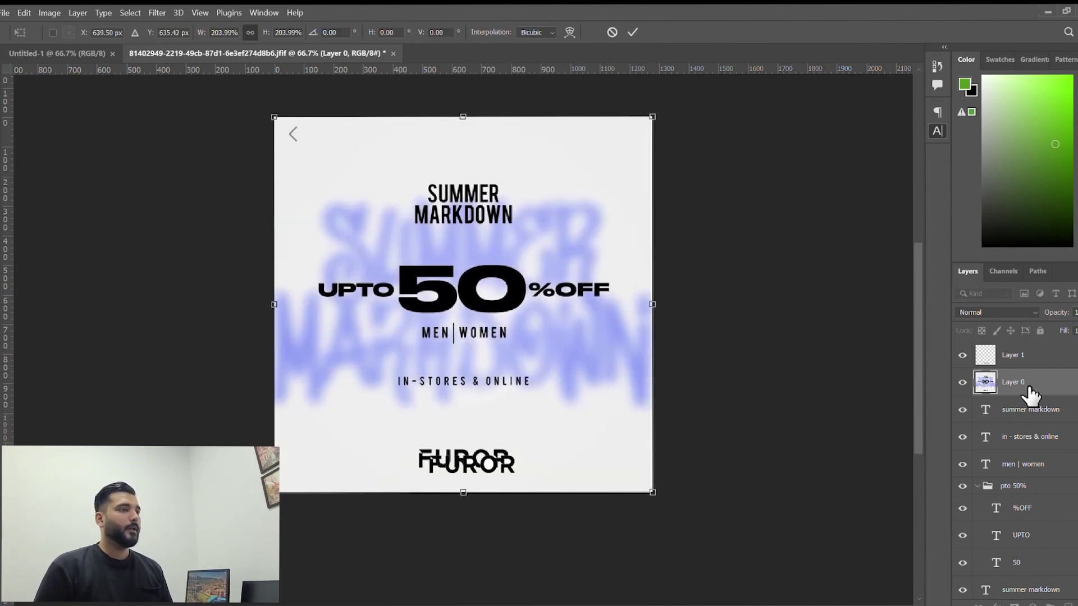
key("Return")
left_click_drag(1036, 360, 971, 365)
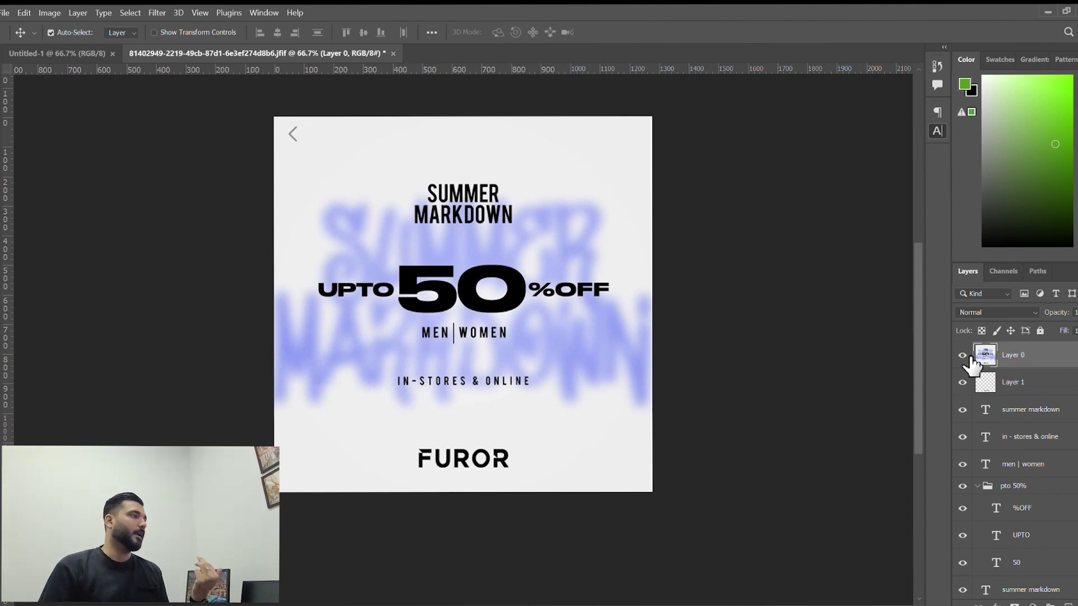
left_click(962, 355)
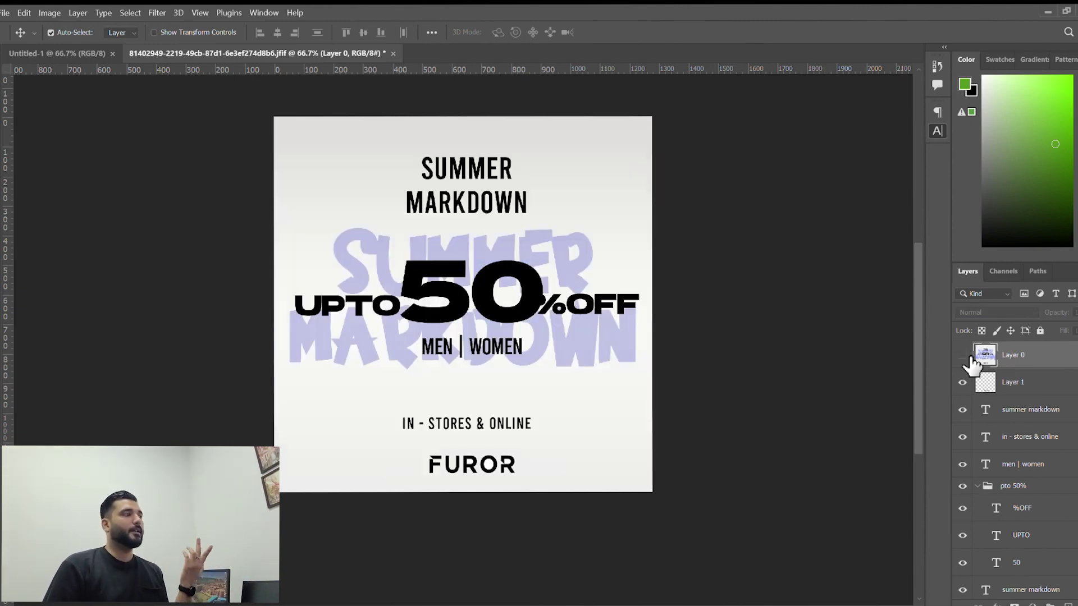
Fade the large blue "SUMMER MARKDOWN" lettering behind the headline to a pale tint and add a Stroke effect to it.
left_click(962, 356)
left_click(962, 356)
scroll(998, 450, "down", 2)
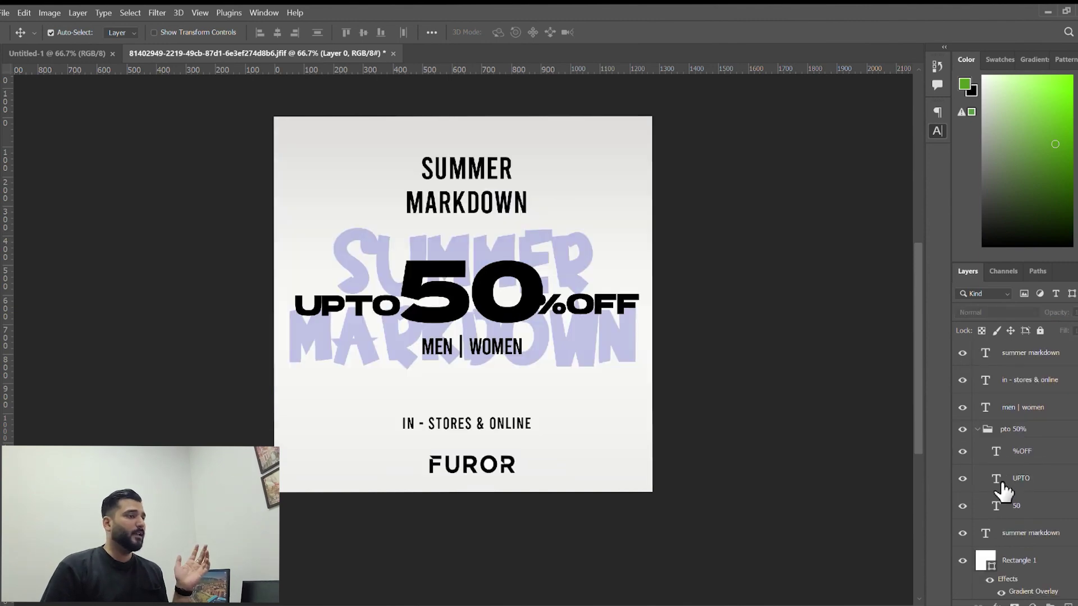
left_click(1073, 543)
key("h")
key("1")
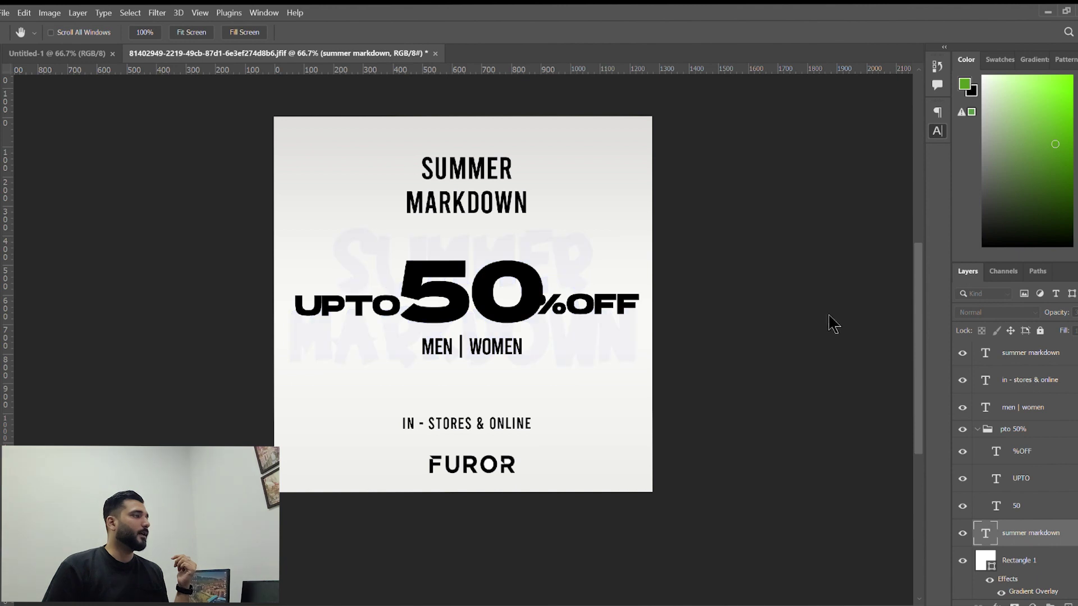
mouse_move(829, 315)
left_mouse_down()
mouse_move(897, 322)
mouse_move(835, 326)
left_mouse_up()
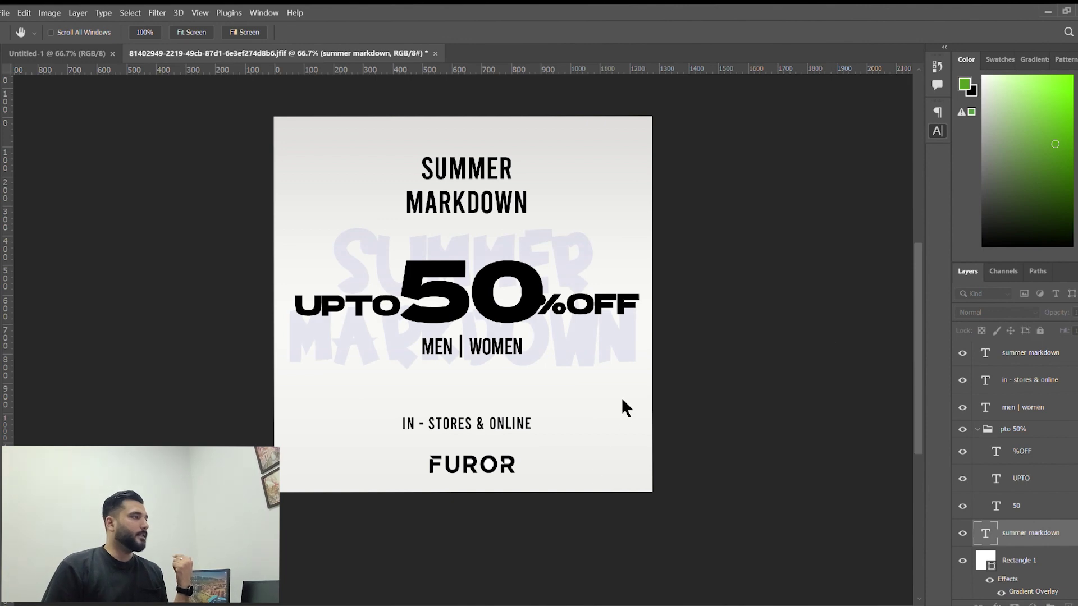
key("Return")
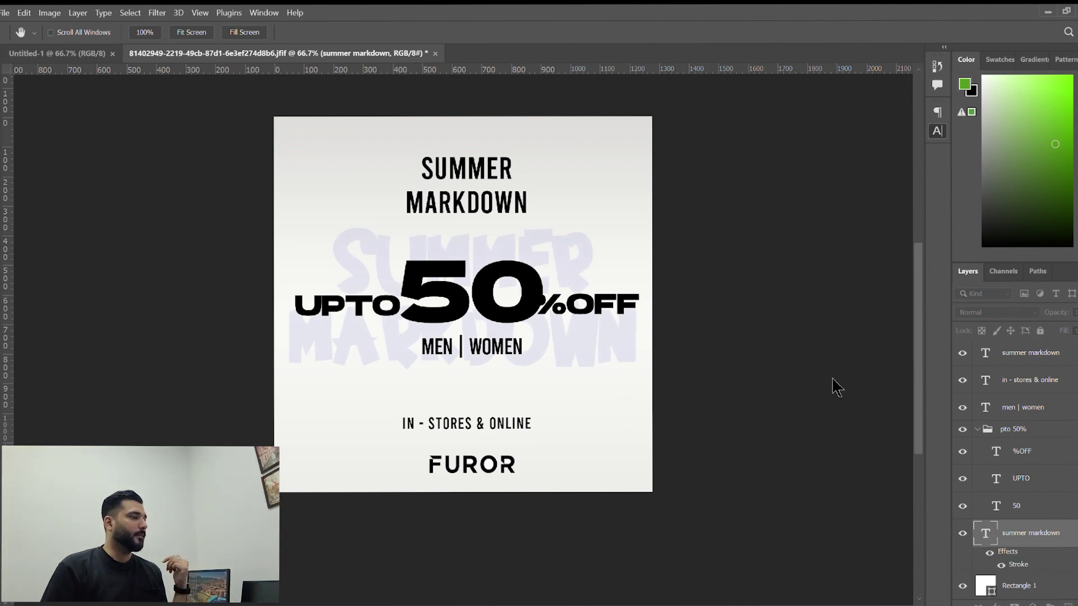
Add a soft Drop Shadow to the faded "SUMMER MARKDOWN" lettering and compare the poster with the reference image.
left_click(651, 498)
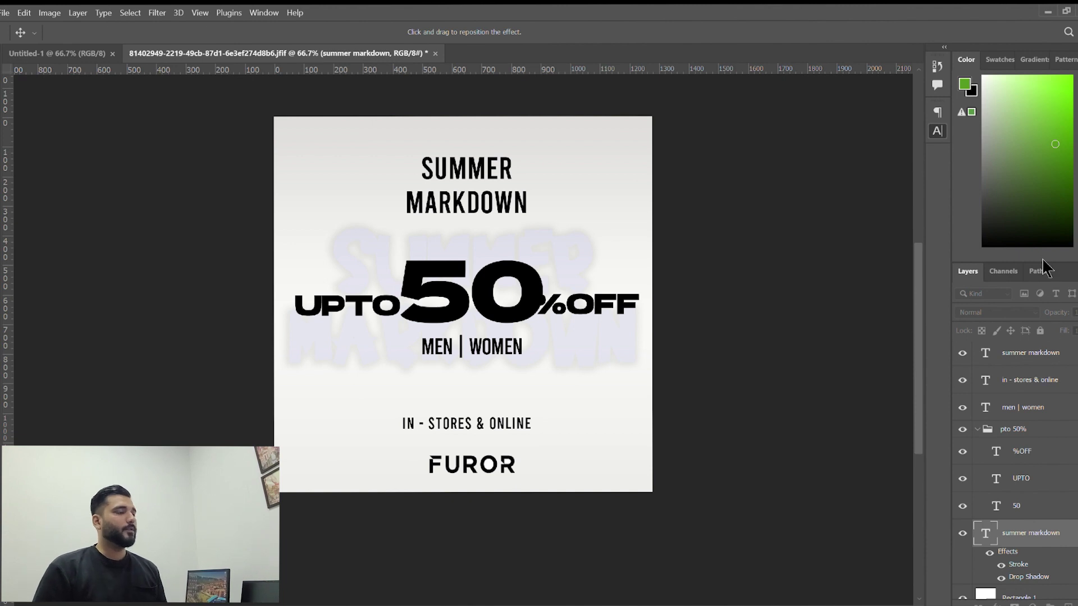
key("Return")
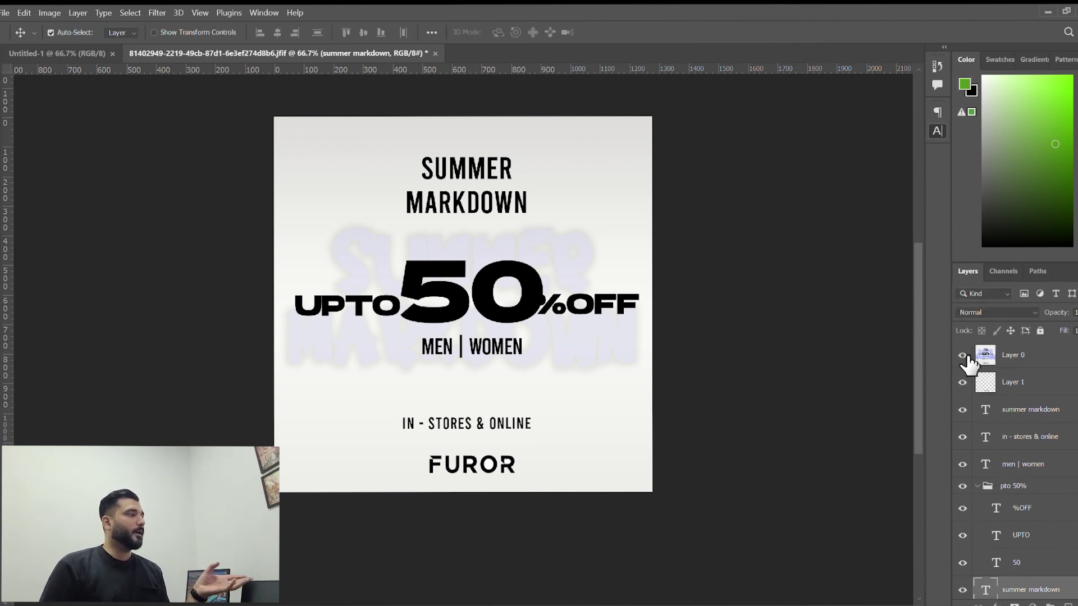
left_click(964, 355)
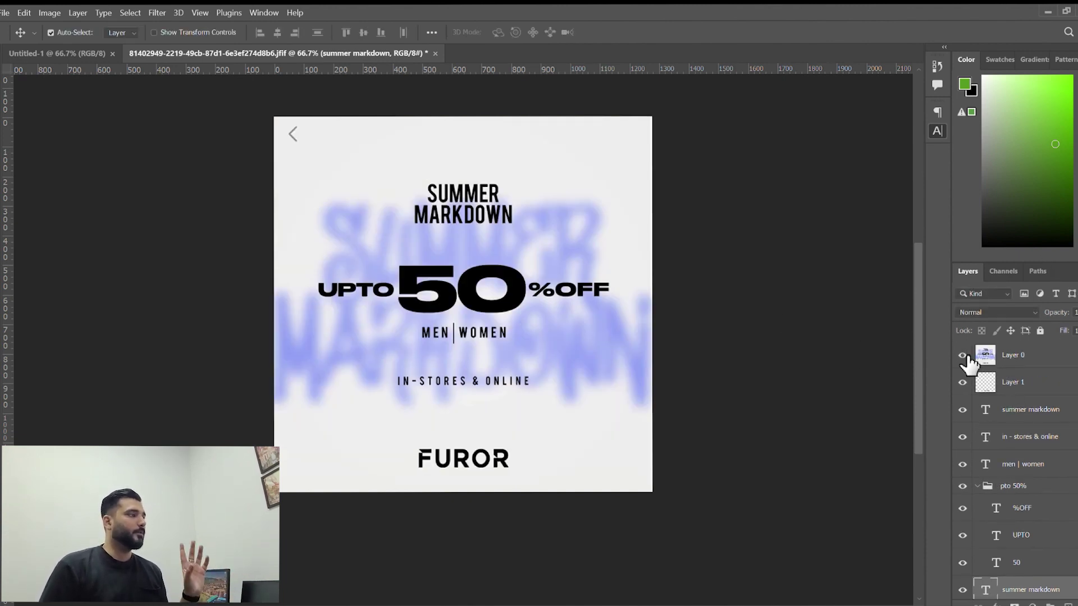
left_click(963, 356)
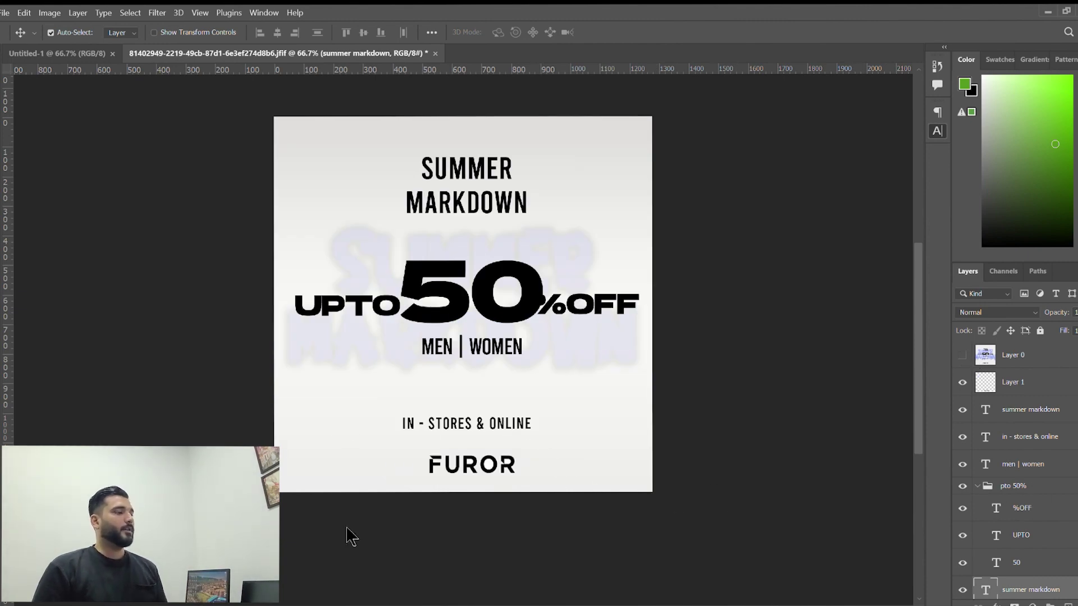
Scale the "50" text down to about 93% from its right side so it clears the "%OFF" text.
left_click(471, 285)
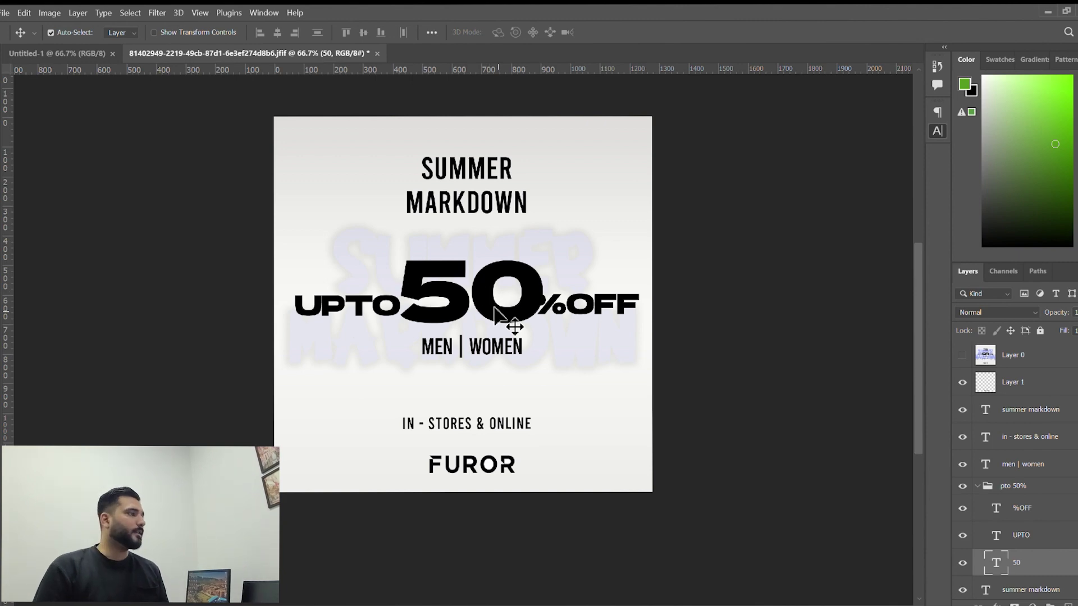
key("t")
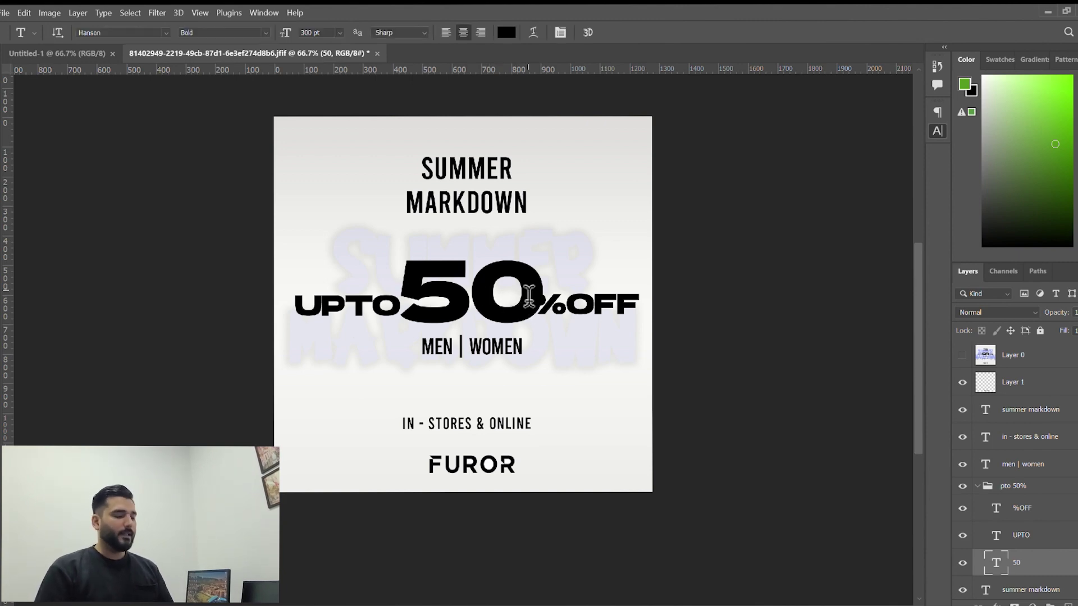
key("ctrl+t")
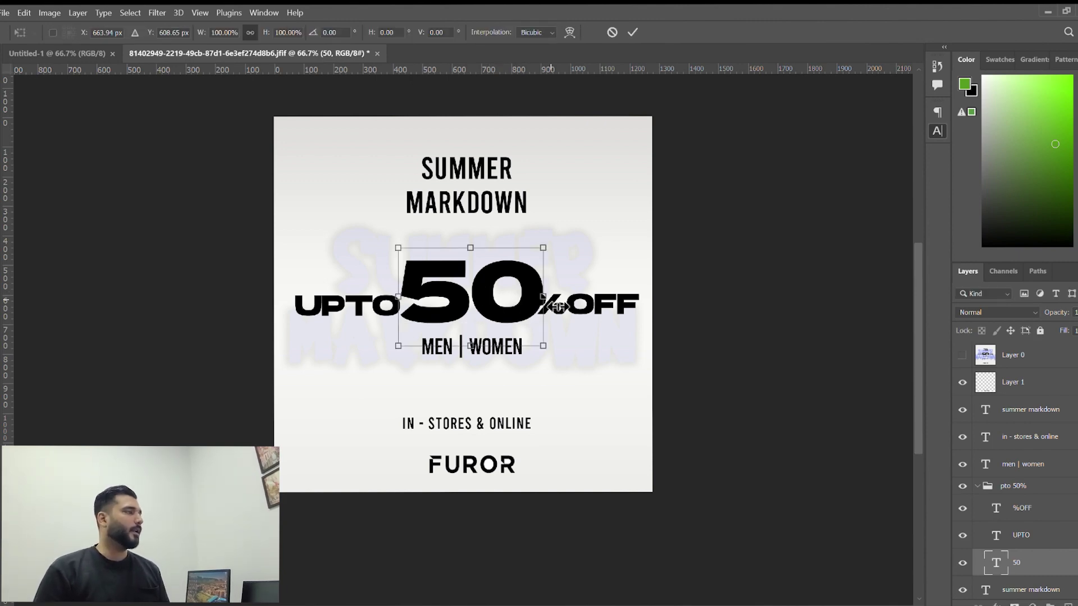
left_click_drag(558, 306, 552, 305)
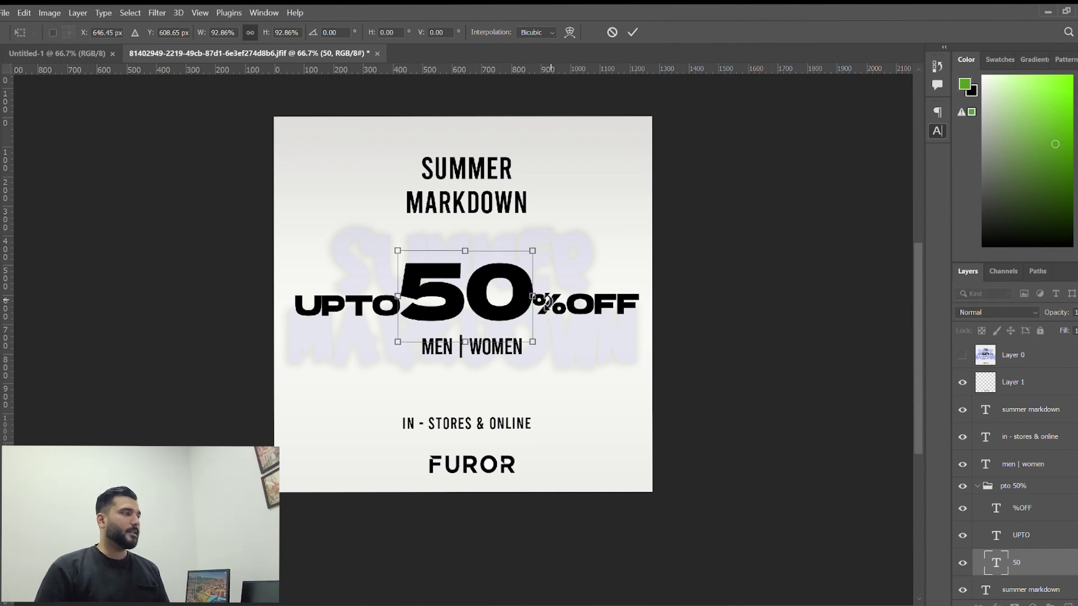
key("Return")
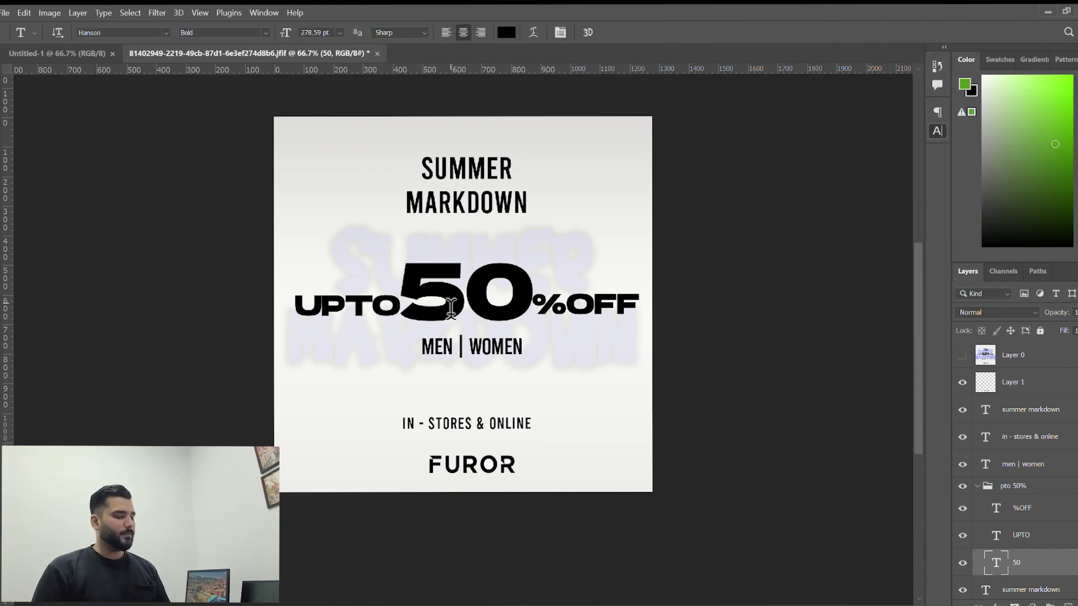
Recolour the "50" text dark red.
left_click(451, 308)
key("ctrl+a")
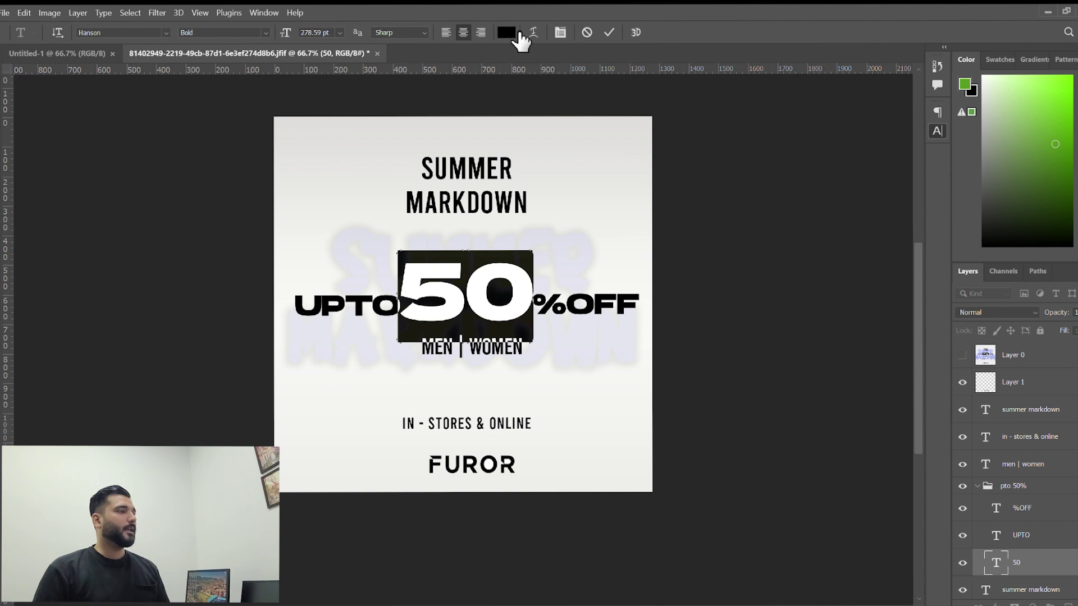
left_click(510, 33)
left_click(818, 399)
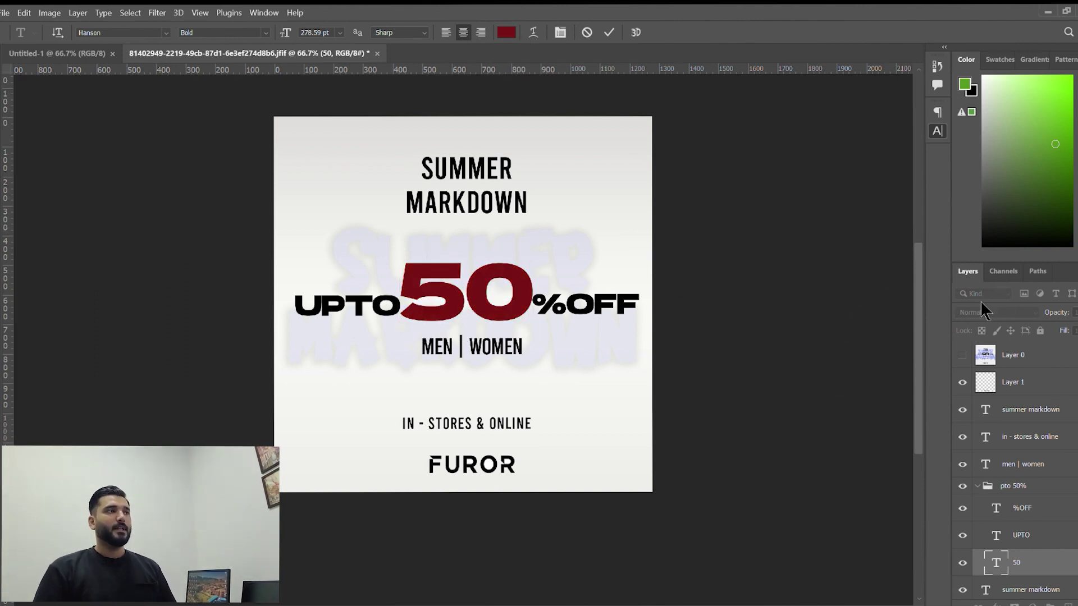
key("Return")
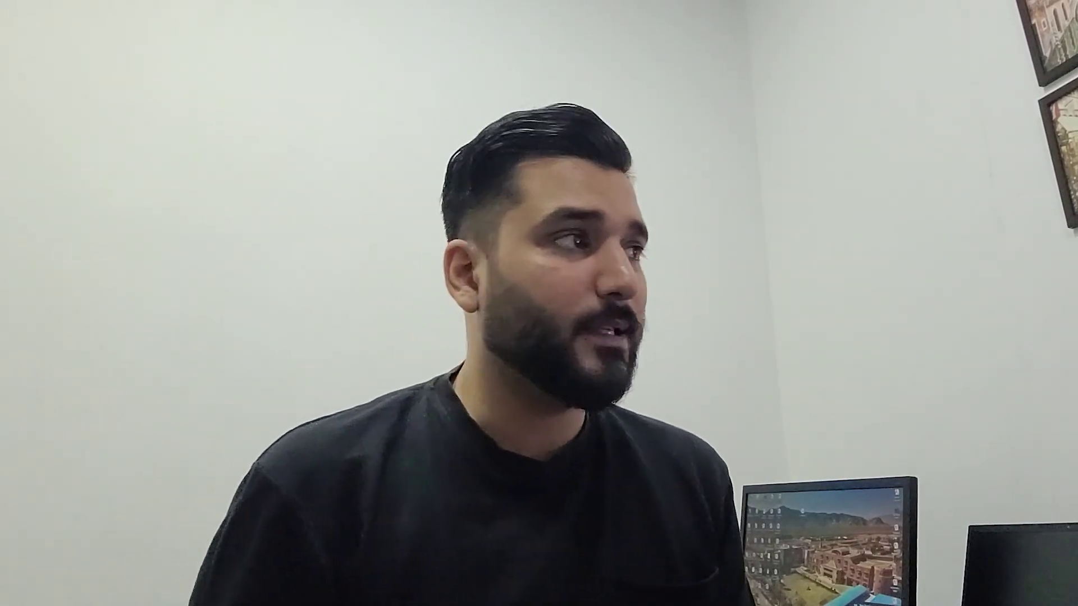